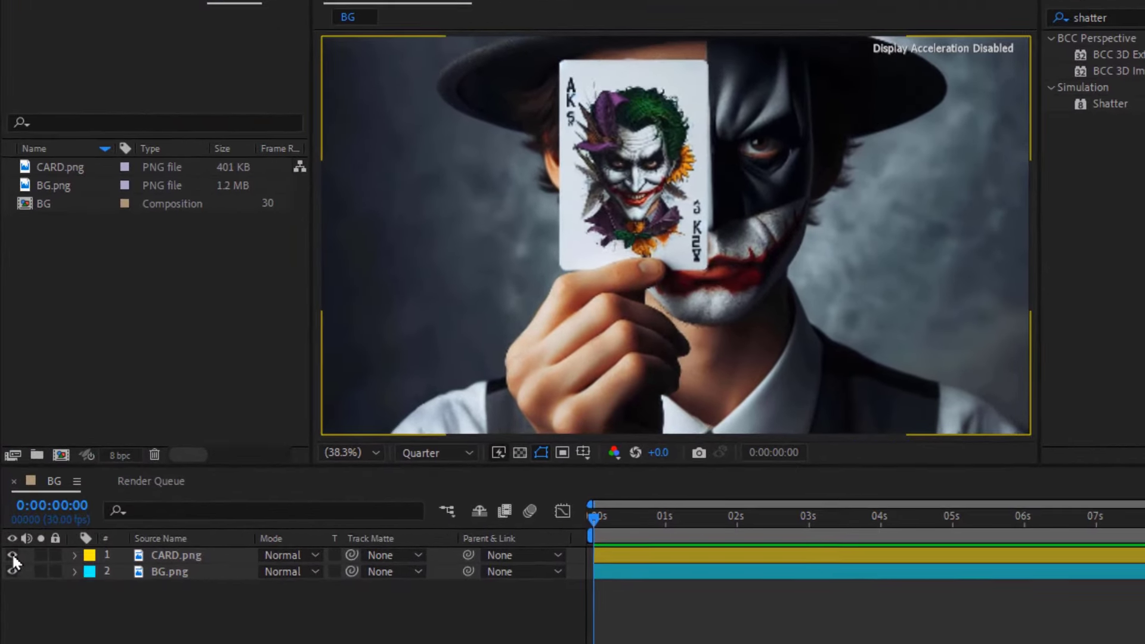
Pre-compose the CARD.png layer into a new composition named shatter.
click(12, 555)
click(12, 555)
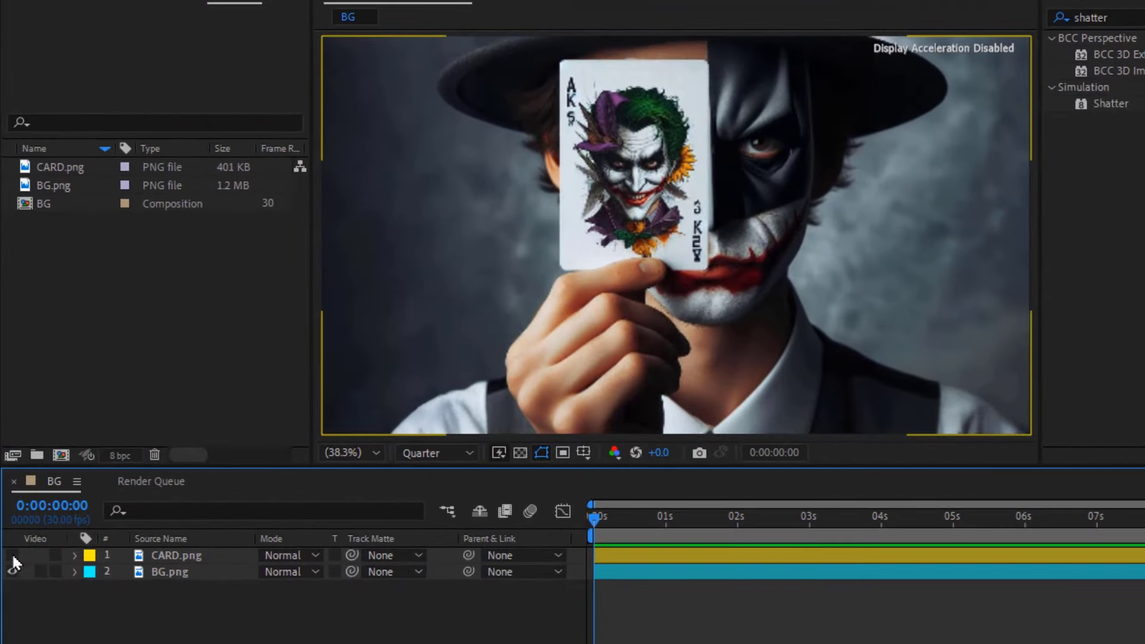
click(12, 554)
click(12, 555)
right_click(154, 563)
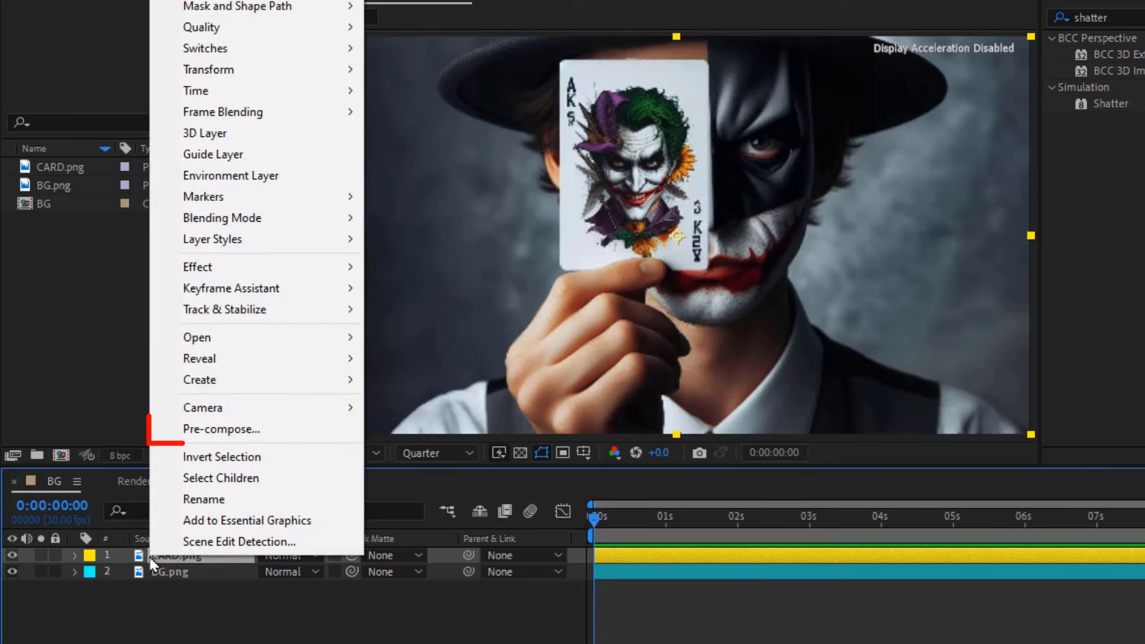
click(270, 432)
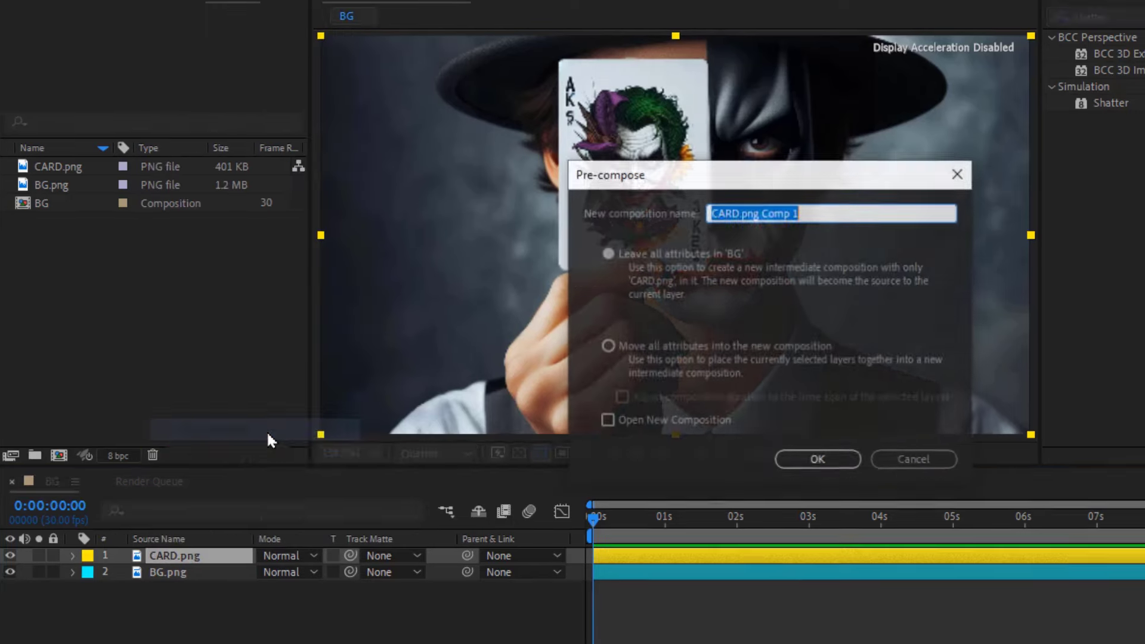
text(shatter)
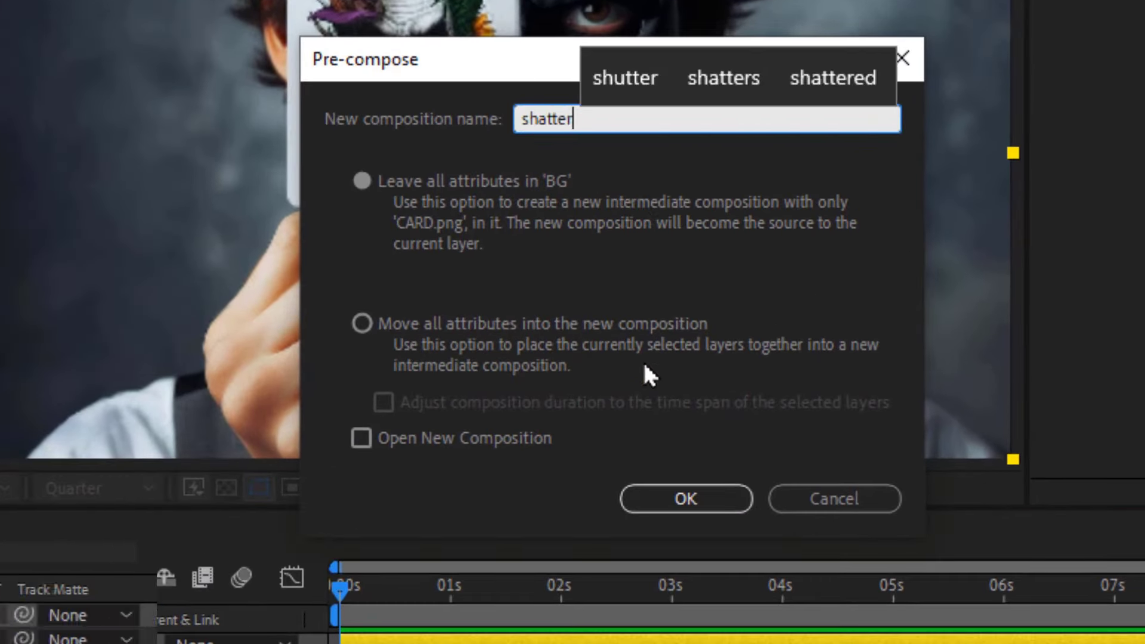
click(661, 499)
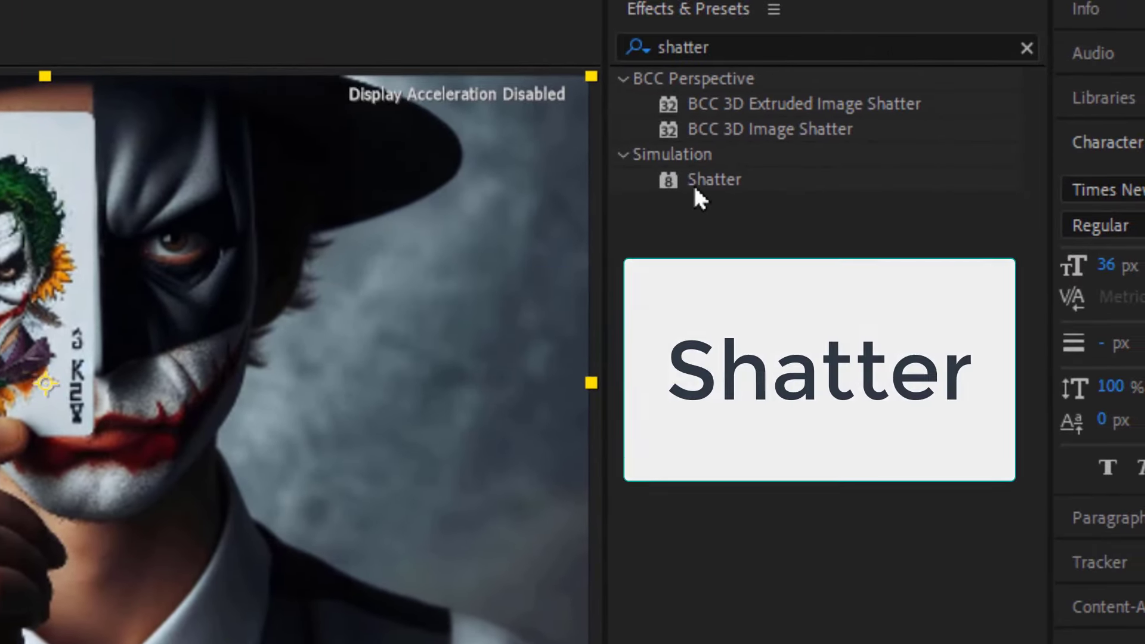
Apply the Simulation > Shatter effect to the card and set its View to Rendered.
click(694, 182)
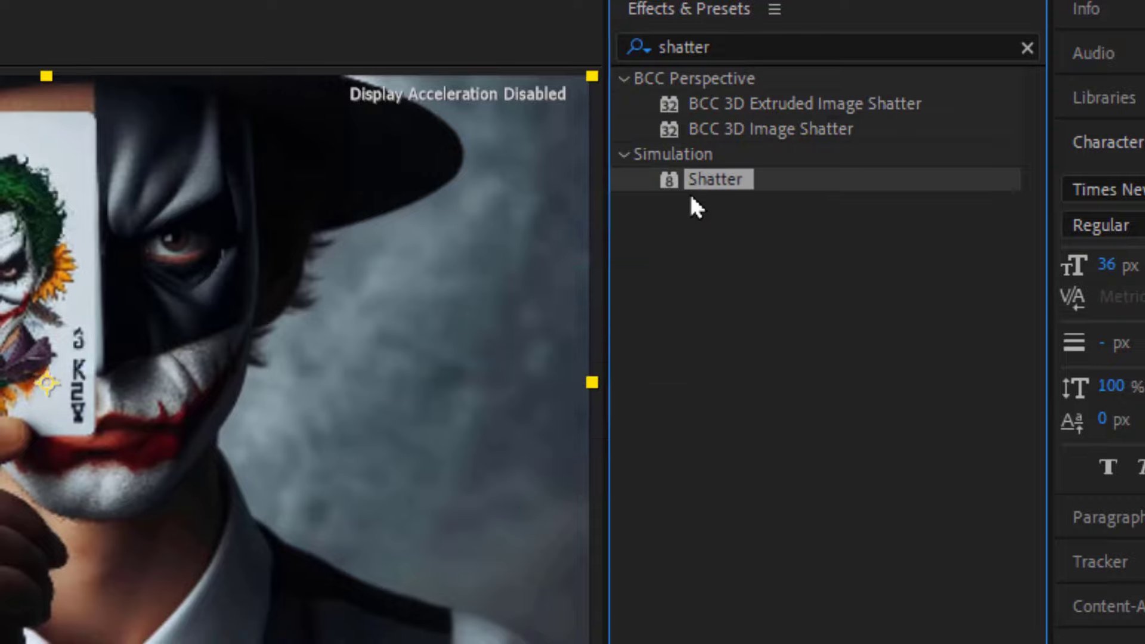
double_click(692, 184)
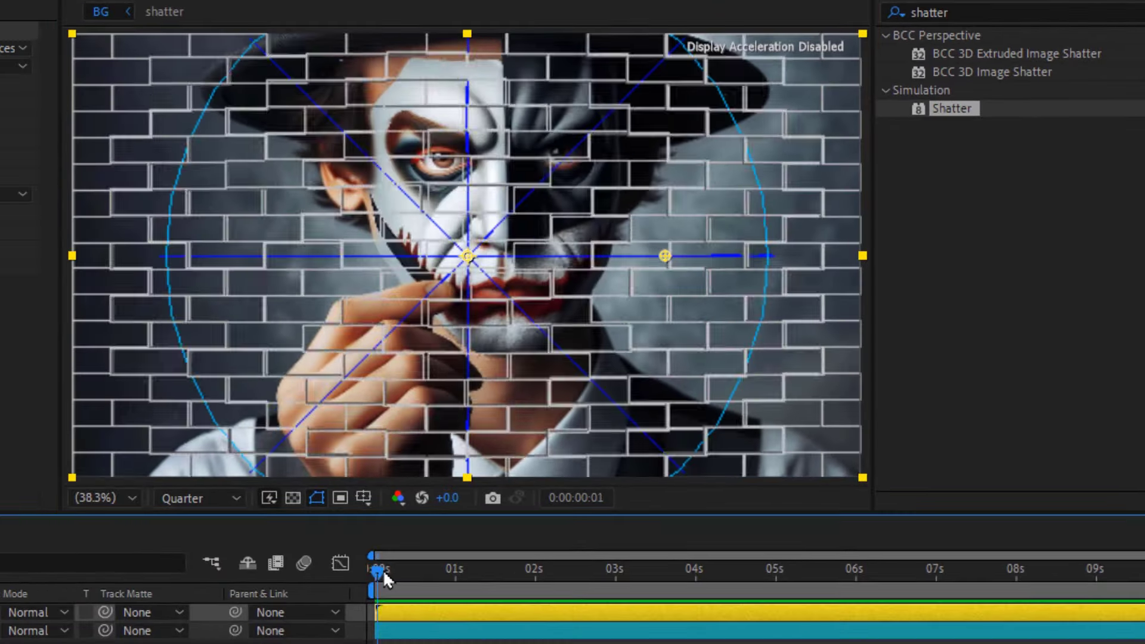
mouse_move(383, 570)
mouse_down()
mouse_move(531, 573)
mouse_move(460, 565)
mouse_up()
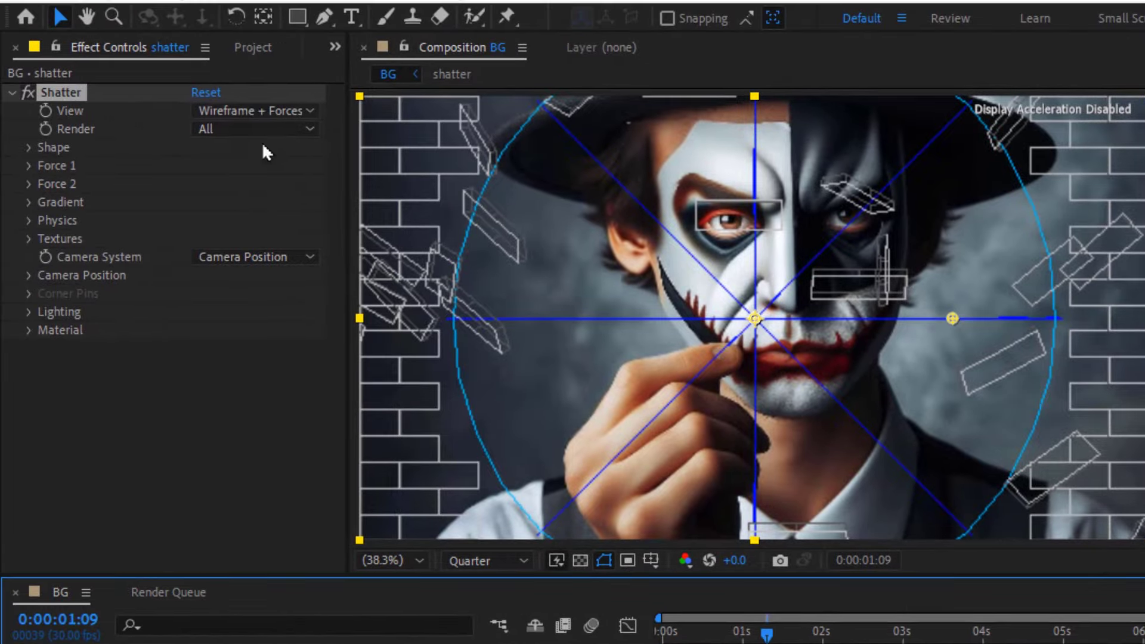
click(136, 85)
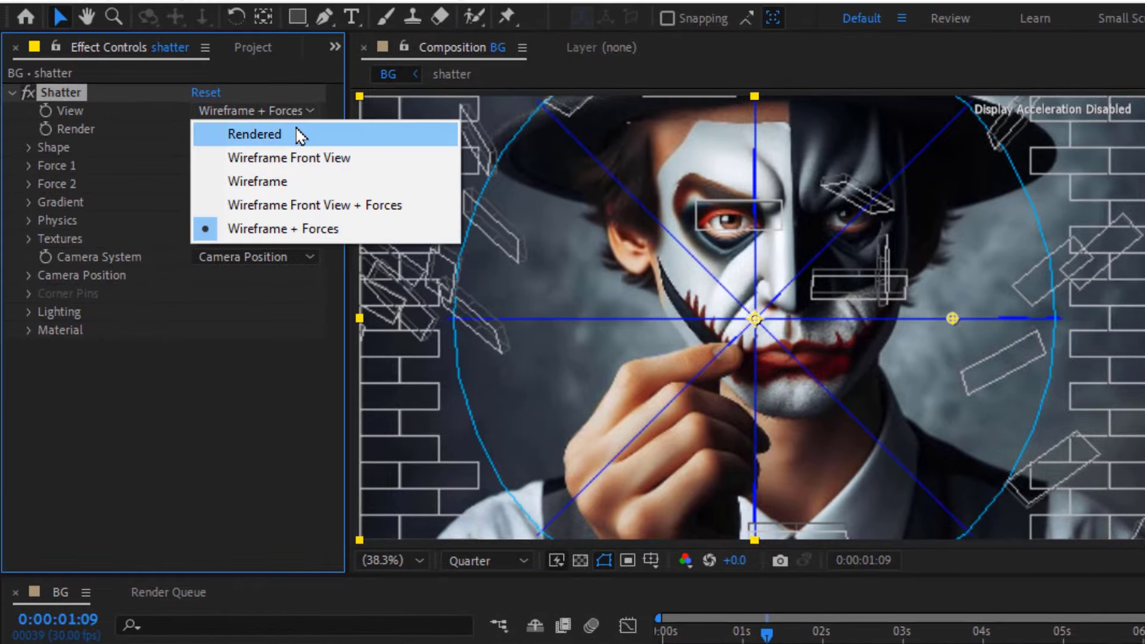
click(174, 106)
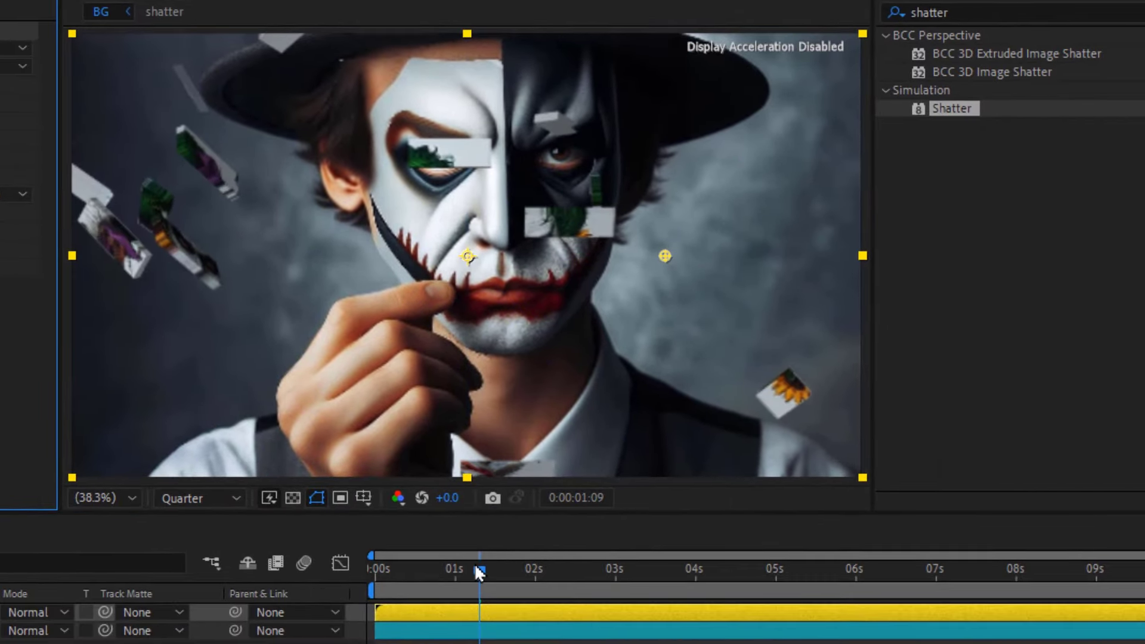
mouse_move(473, 563)
mouse_down()
mouse_move(374, 573)
mouse_move(501, 573)
mouse_move(394, 574)
mouse_move(442, 570)
mouse_move(411, 571)
mouse_up()
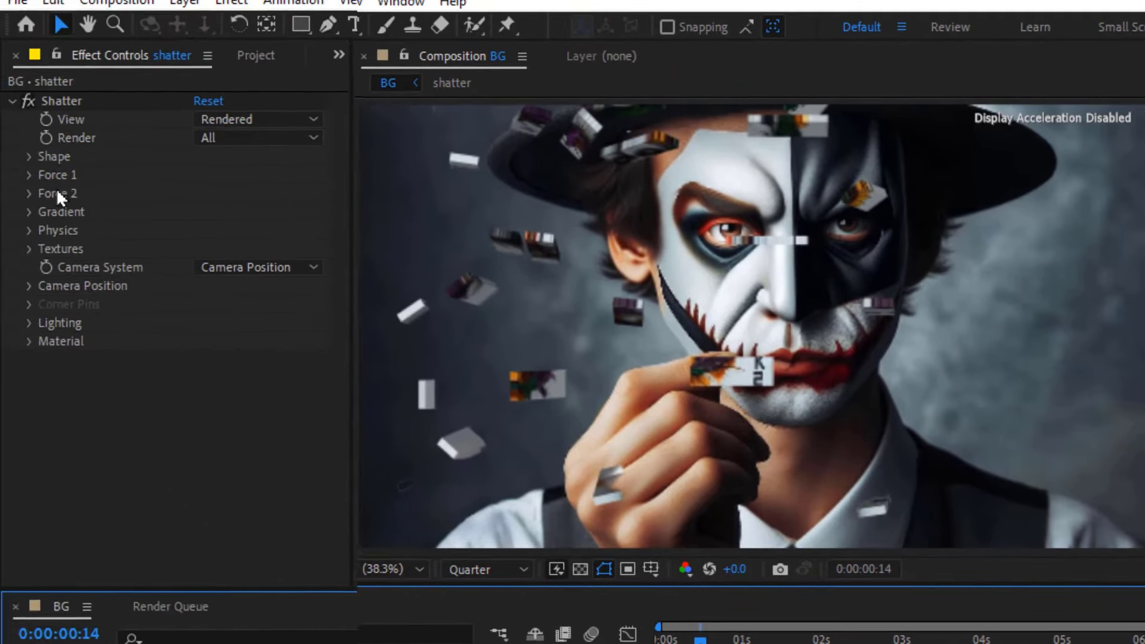
Try the Glass and Hexagons shatter patterns, then go back to Bricks.
click(42, 170)
click(381, 195)
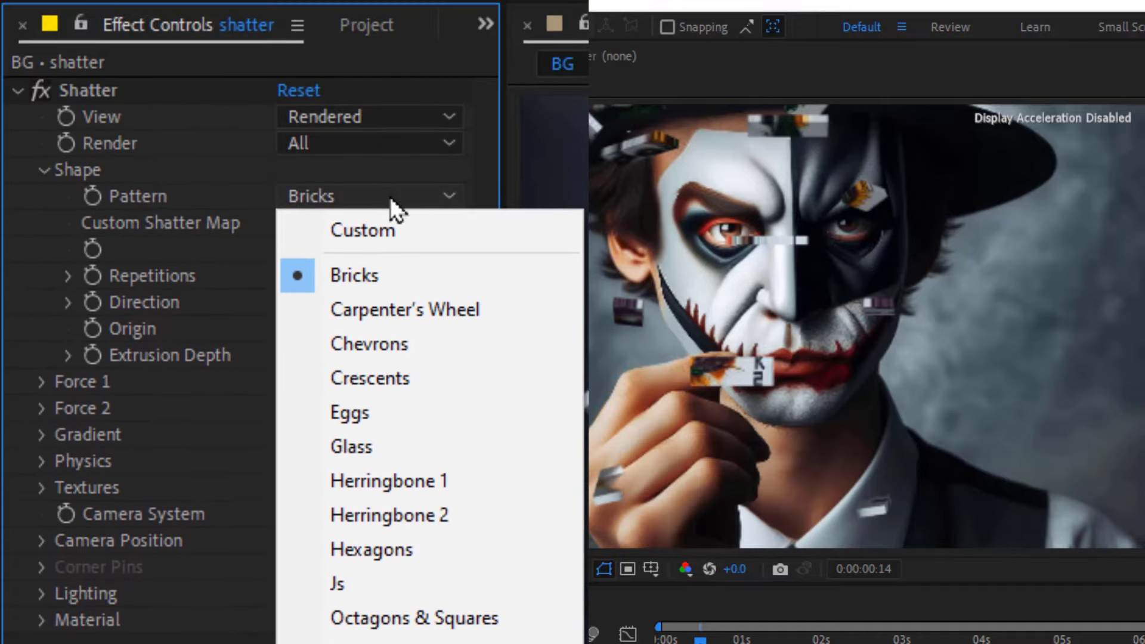
click(398, 448)
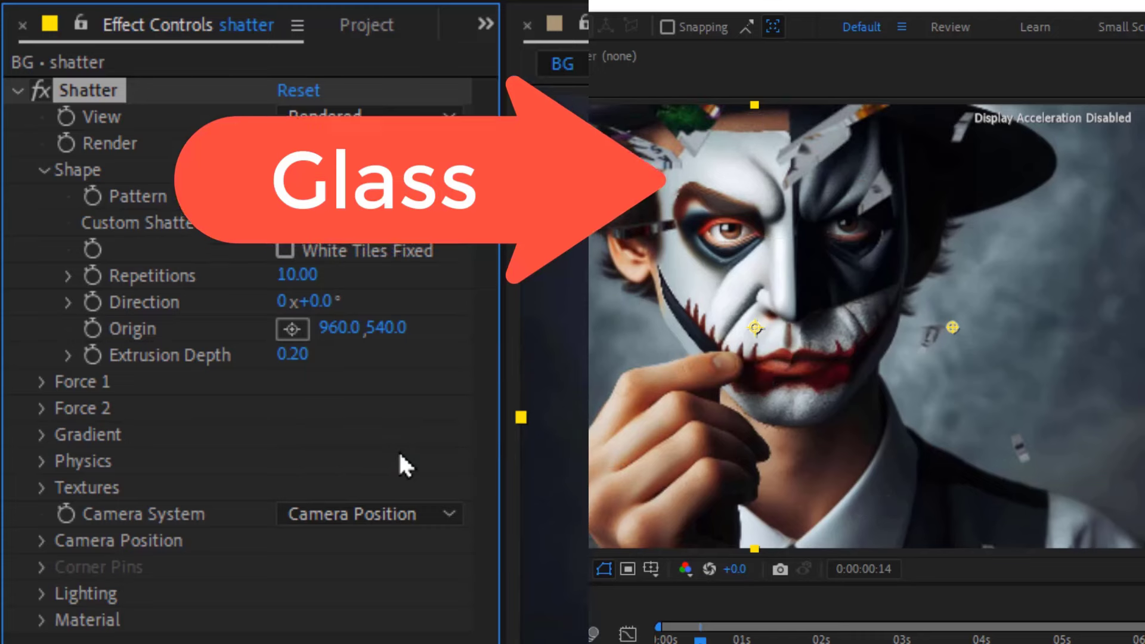
click(407, 204)
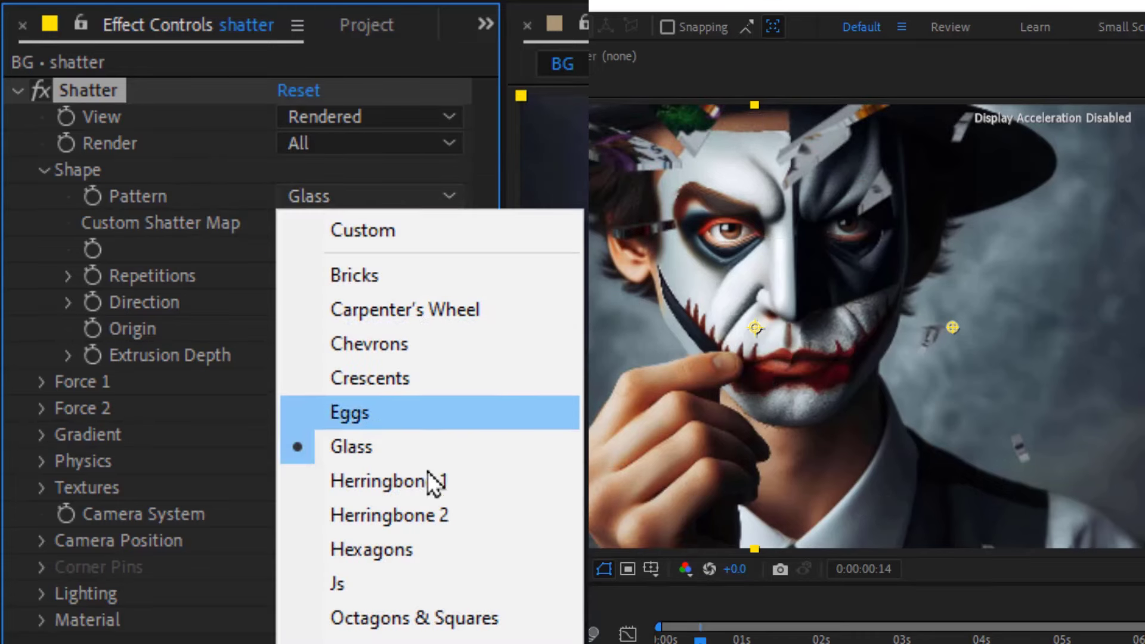
click(429, 542)
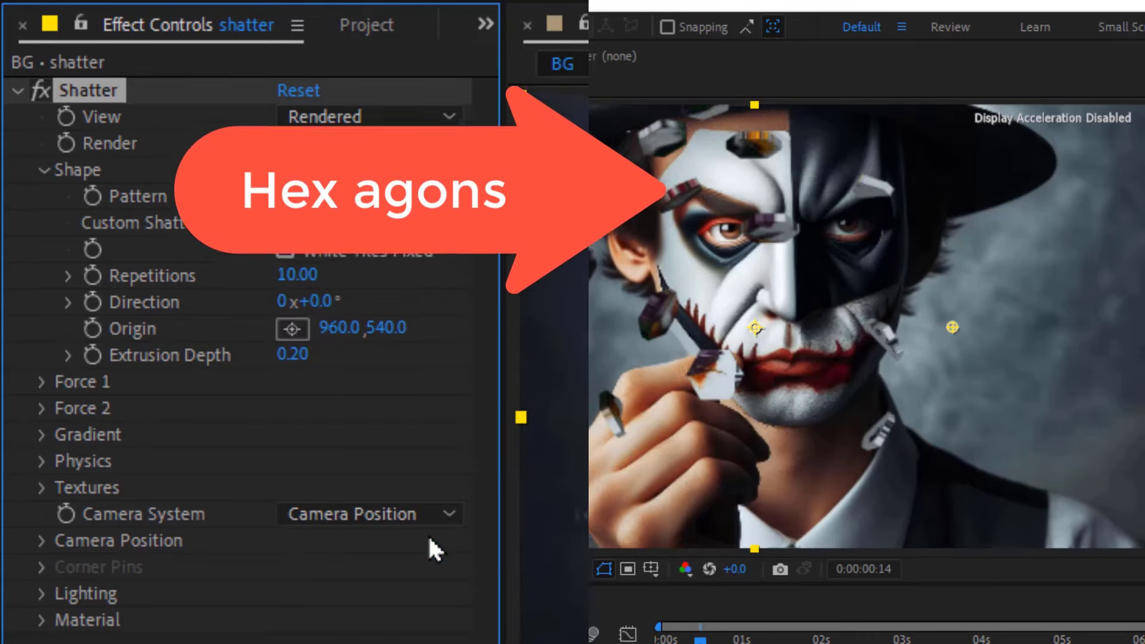
click(392, 201)
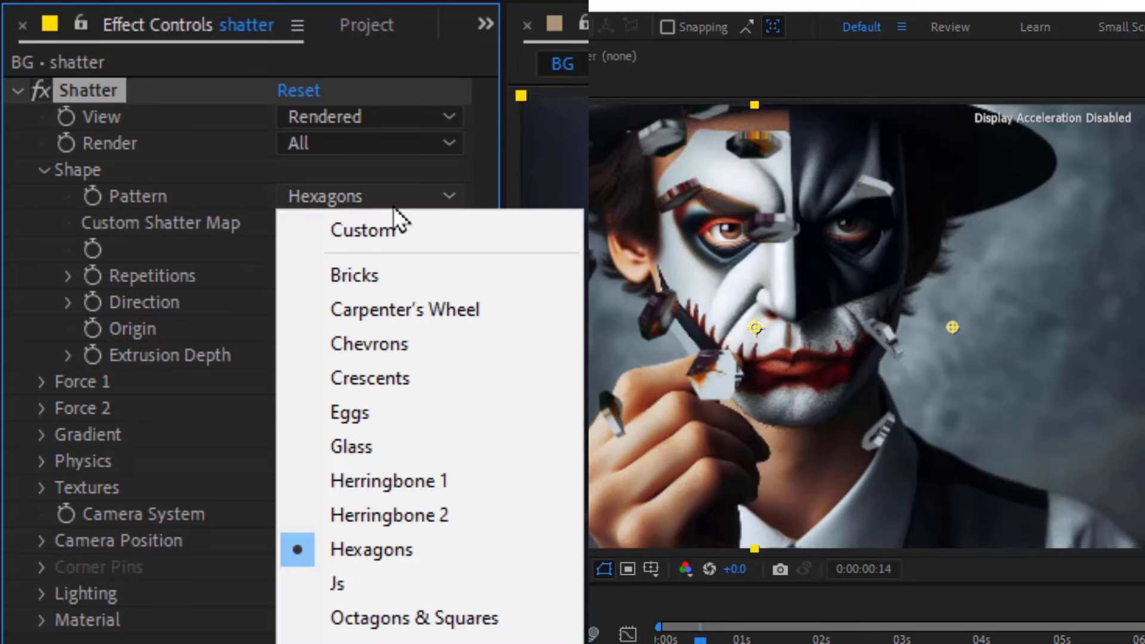
click(399, 262)
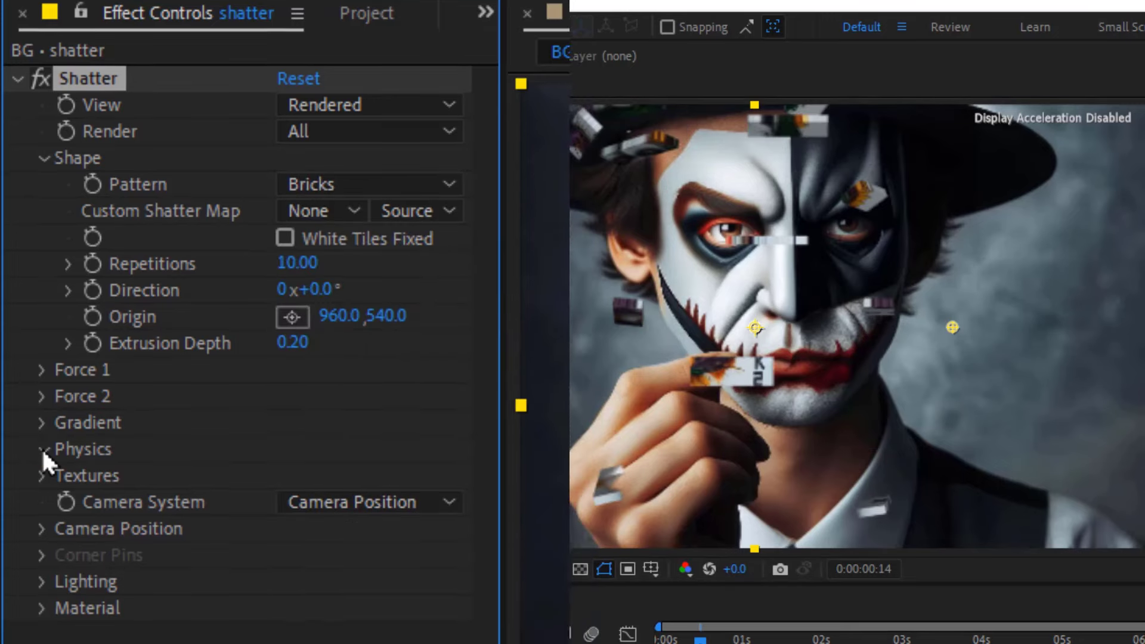
Set Shatter's Physics Gravity to 0 so the shards float.
click(41, 461)
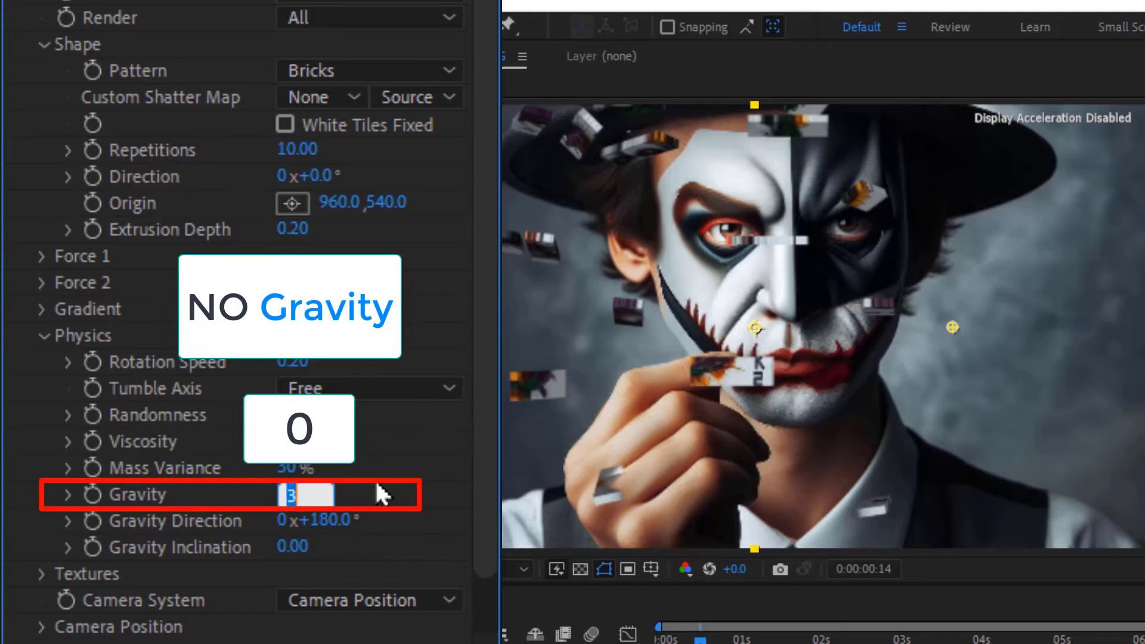
text(0)
key(Return)
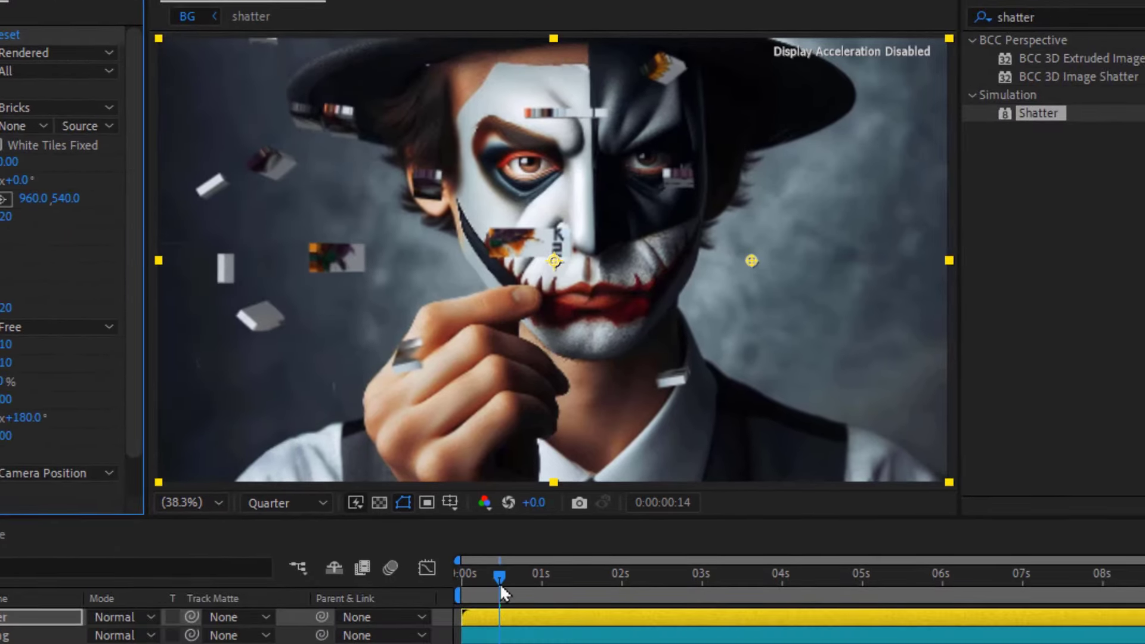
mouse_move(500, 583)
mouse_down()
mouse_move(652, 576)
mouse_move(560, 571)
mouse_up()
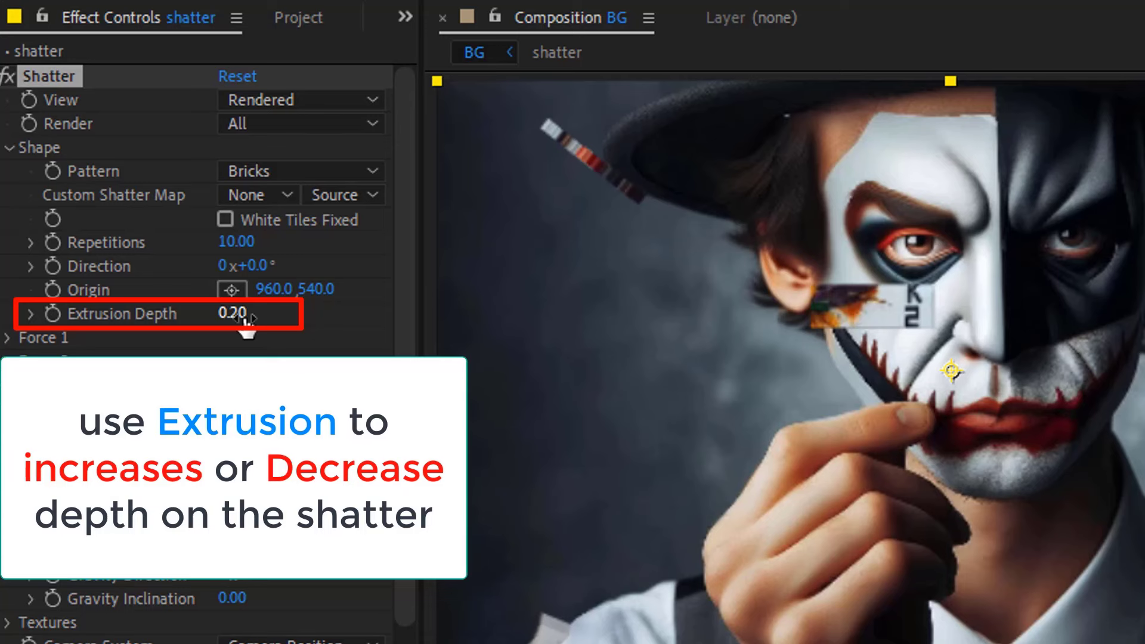
Set Extrusion Depth to 0.1 and Repetitions to 30, then preview from the start.
click(236, 313)
text(0.1)
key(Return)
text(30)
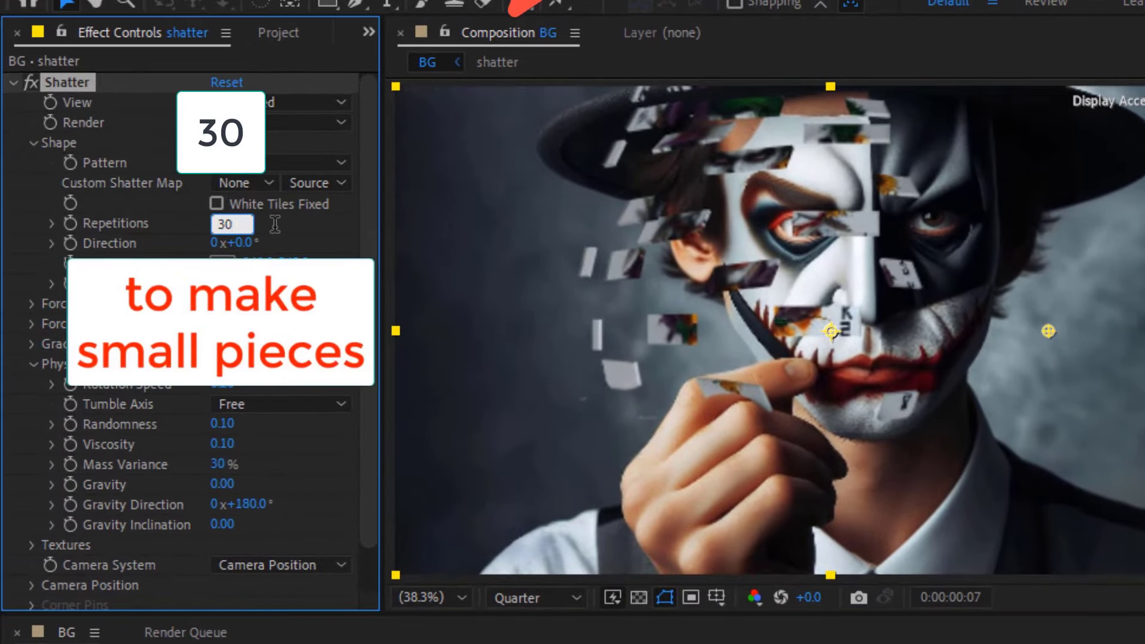
key(Return)
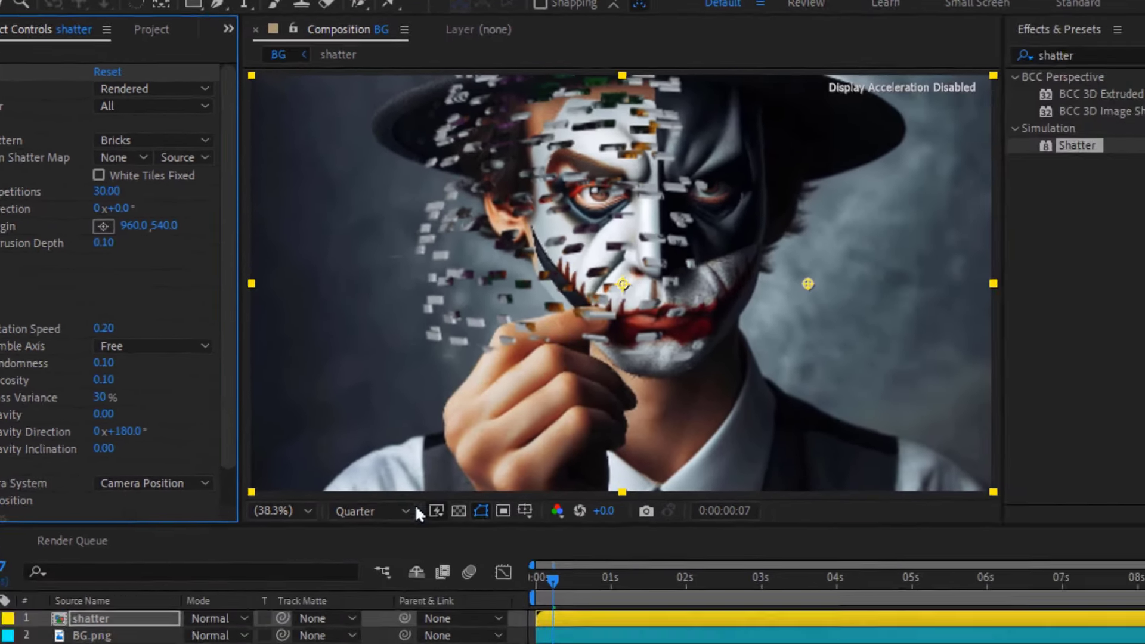
click(538, 579)
key(space)
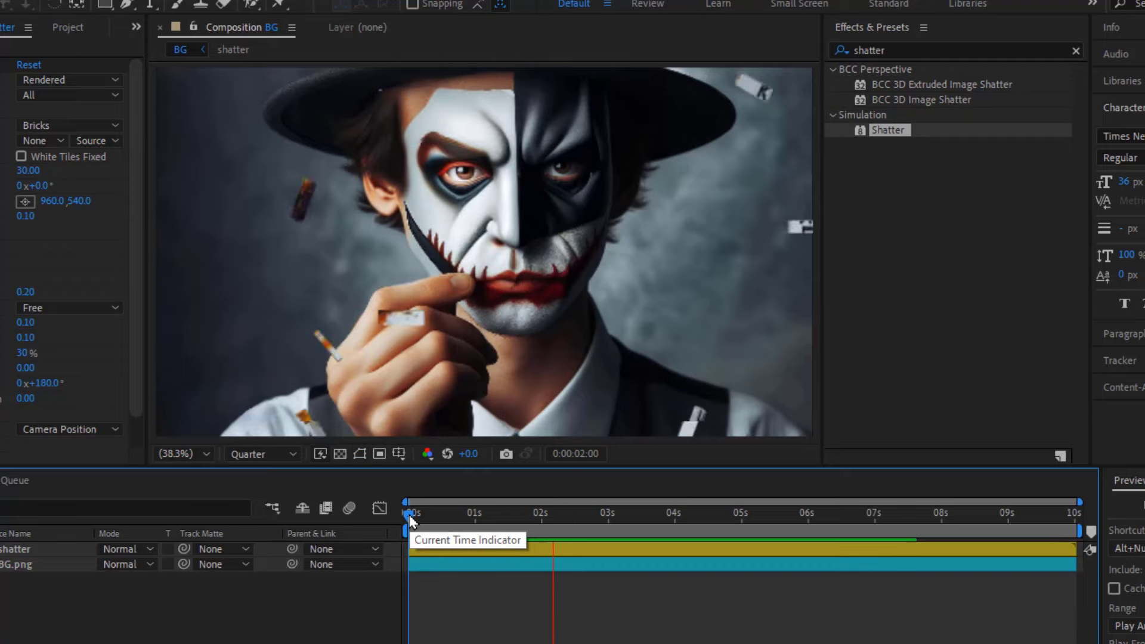
Reveal the shatter layer's keyframed Viscosity and edit its value a few frames later.
click(547, 514)
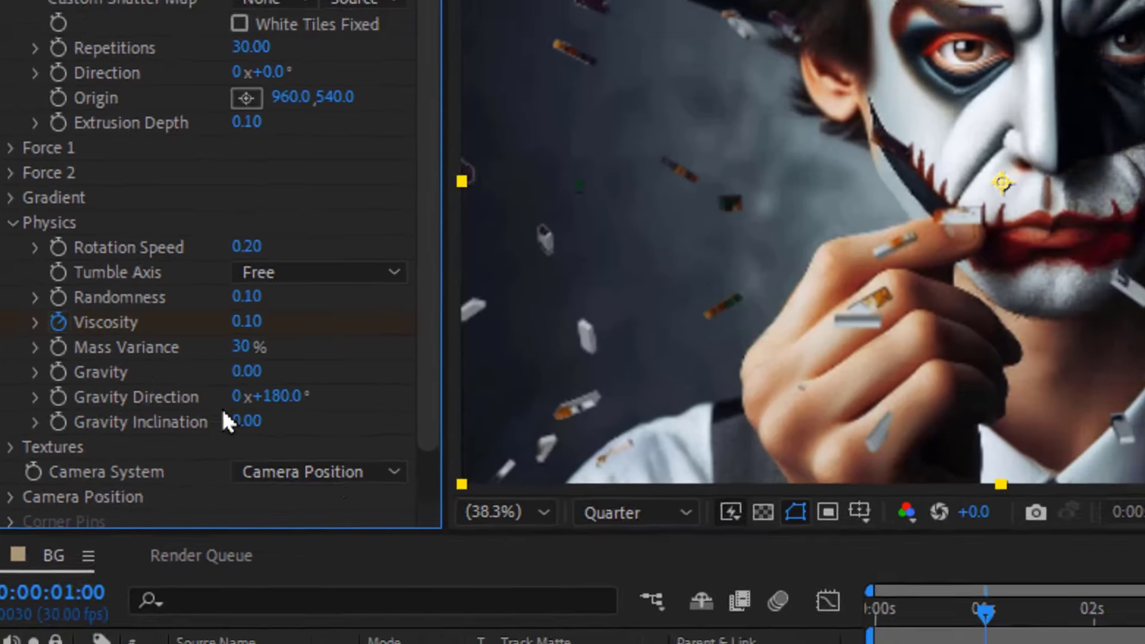
key(u)
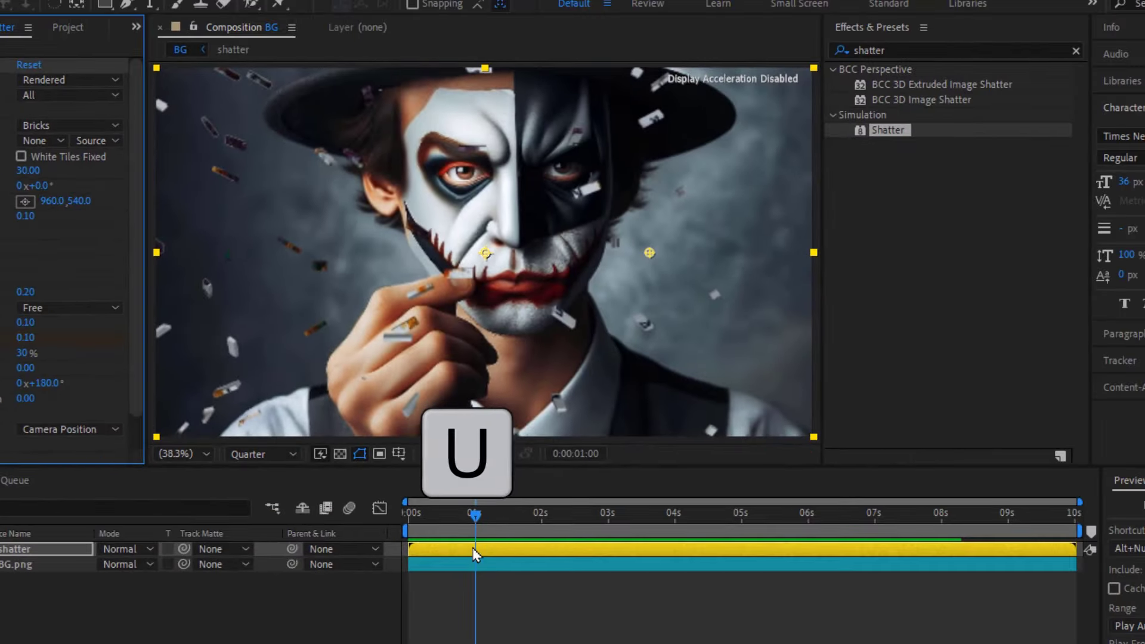
click(475, 554)
key(u)
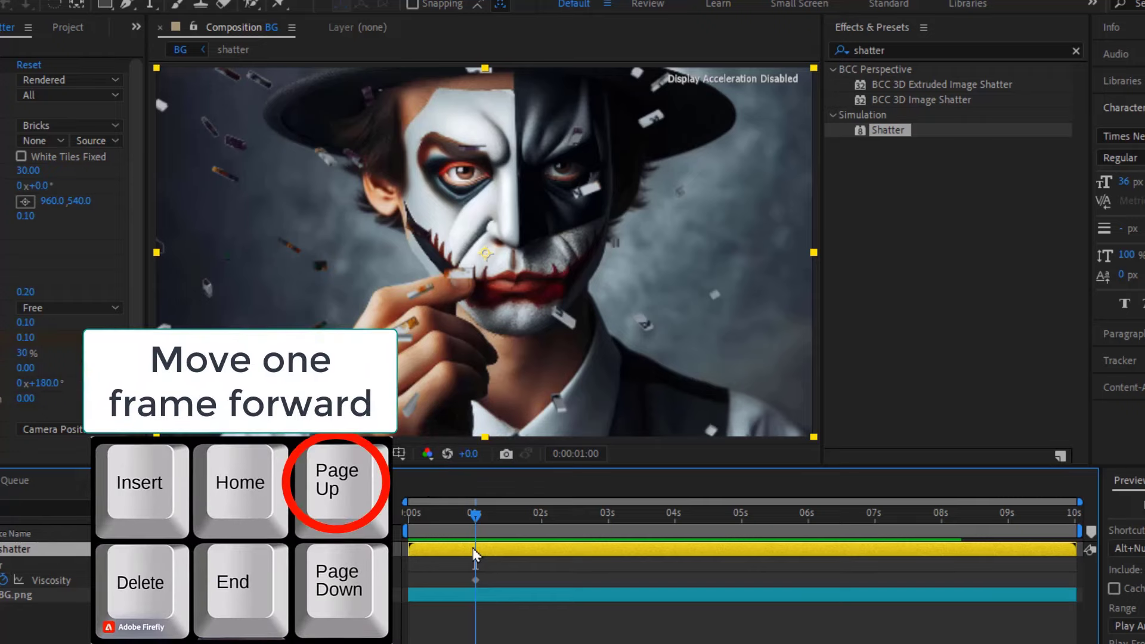
key(Page_Down)
key(Page_Down)
key(Page_Down)
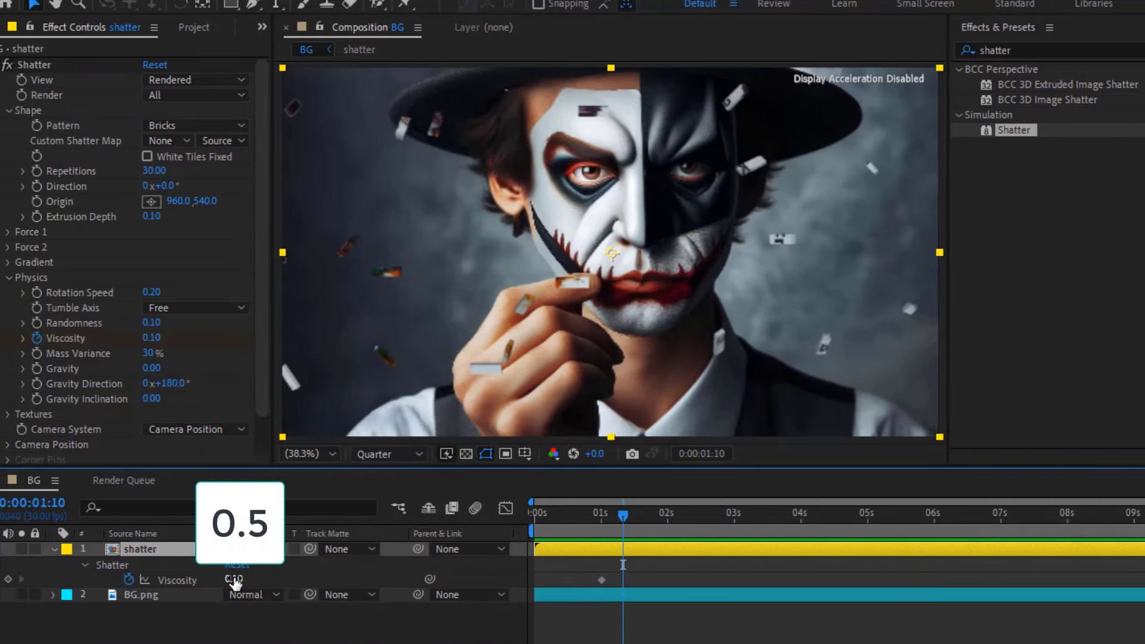
click(235, 579)
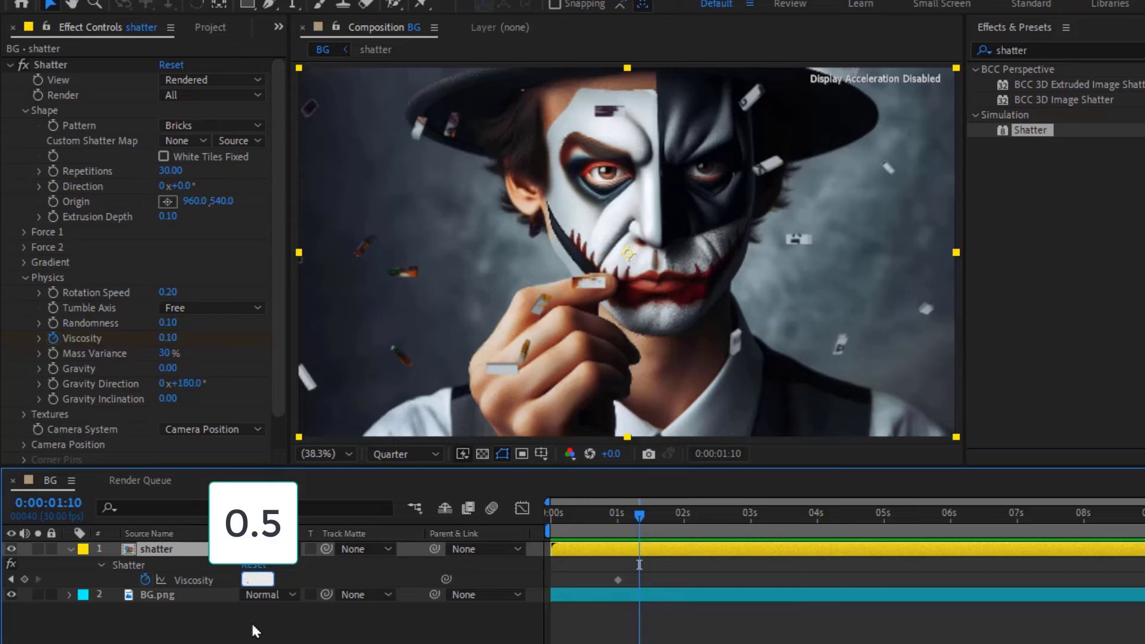
text(0.5)
Preview the slowed shatter animation from the first frame.
drag(639, 519, 552, 519)
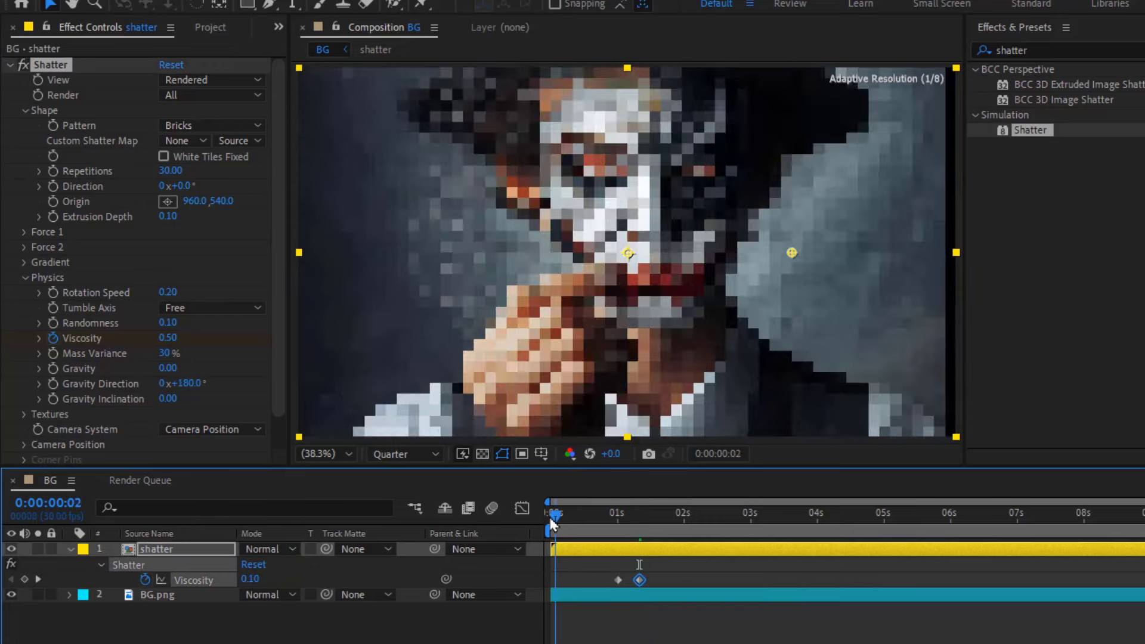
key(space)
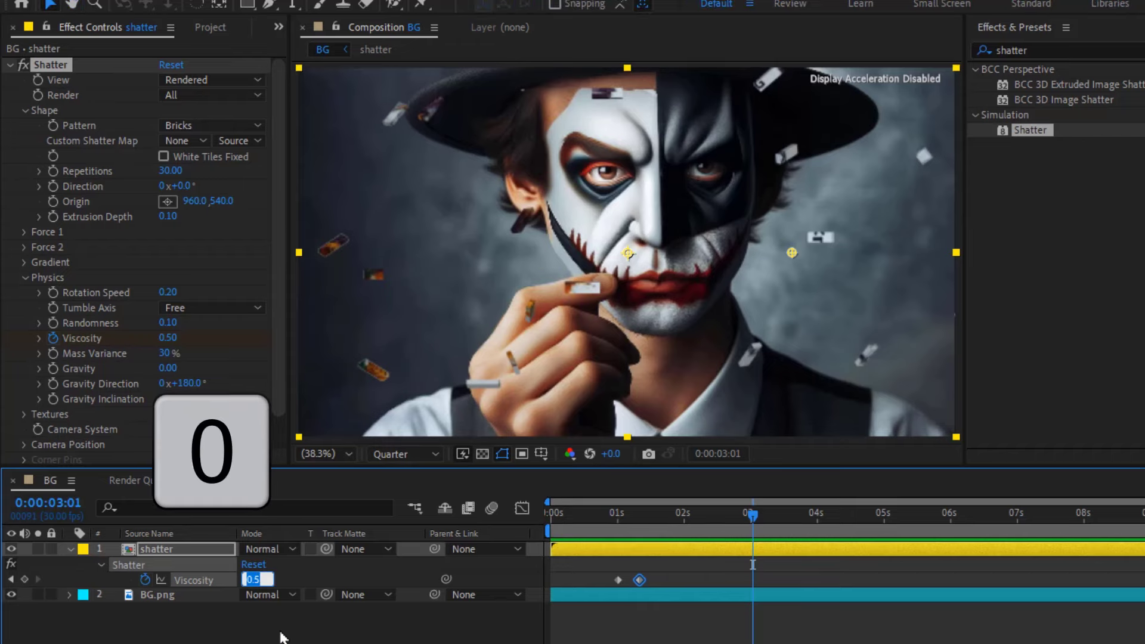
key(KP_0)
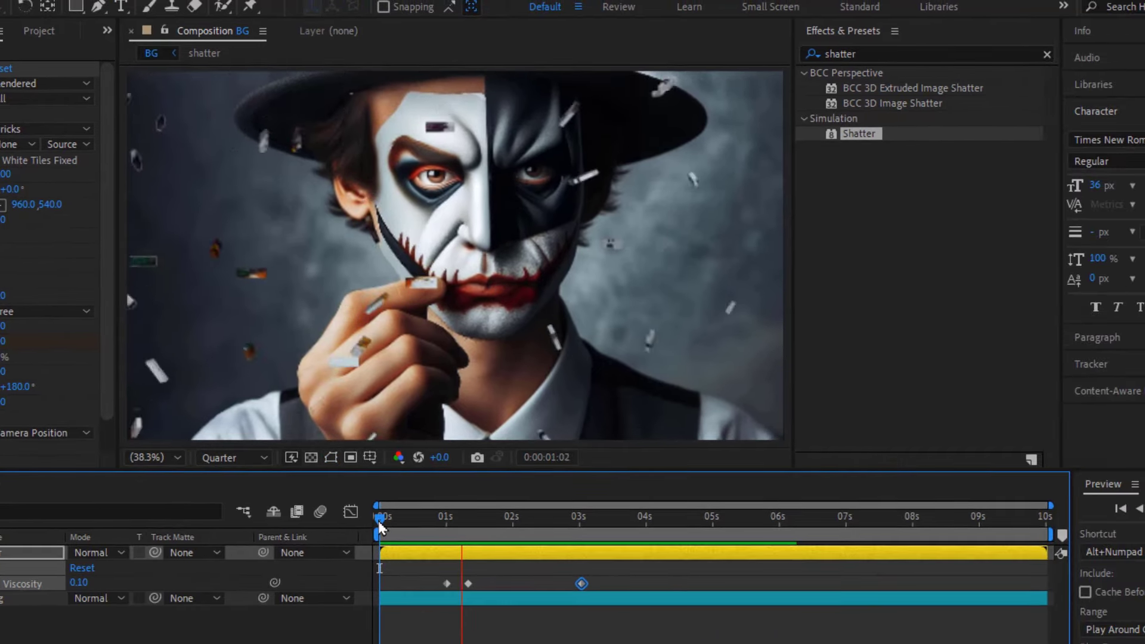
Create a new white solid layer in the composition.
key(u)
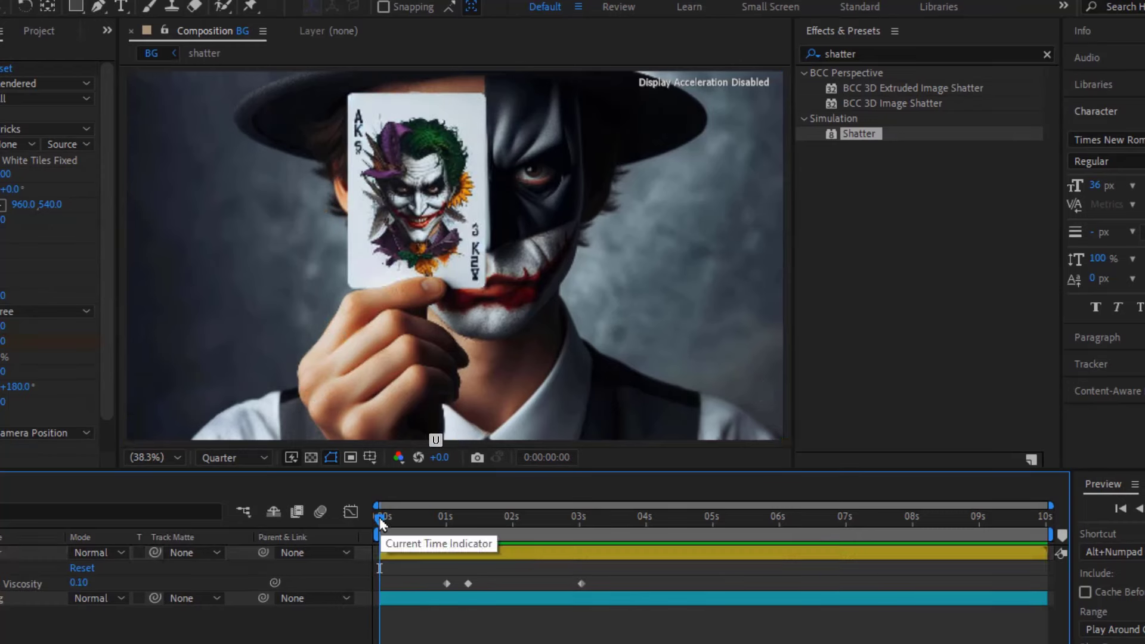
right_click(415, 634)
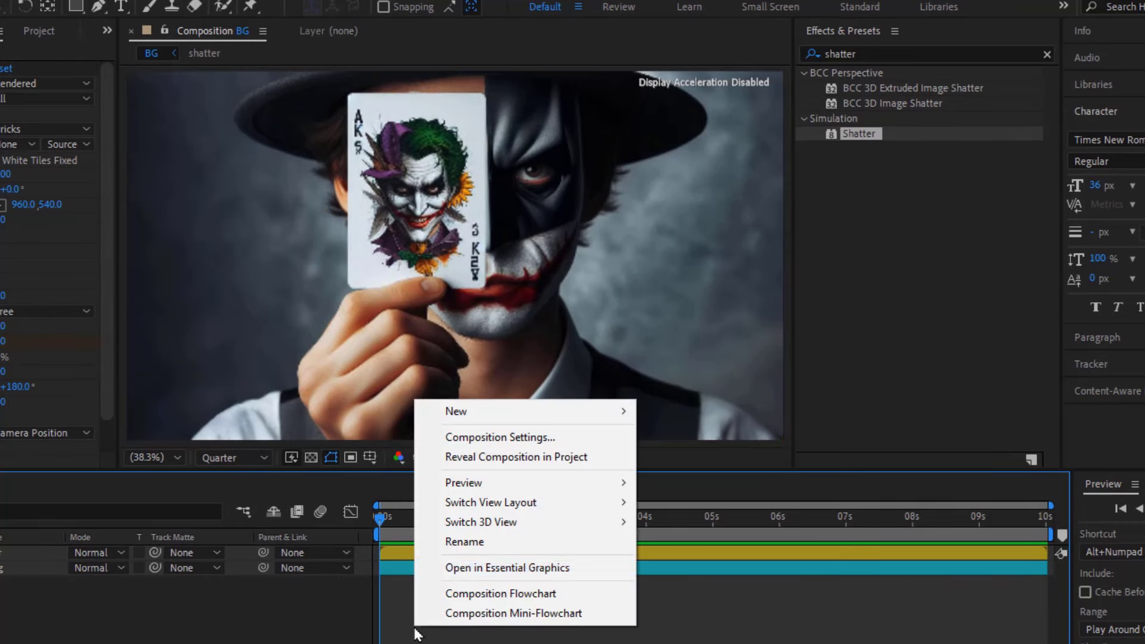
mouse_move(496, 420)
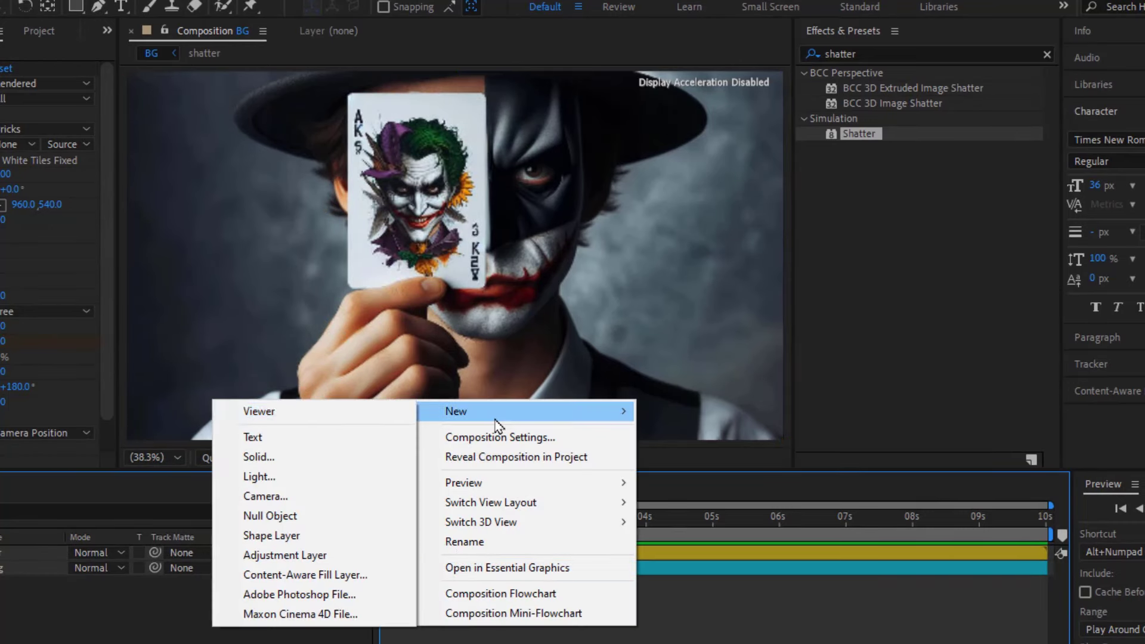
click(349, 463)
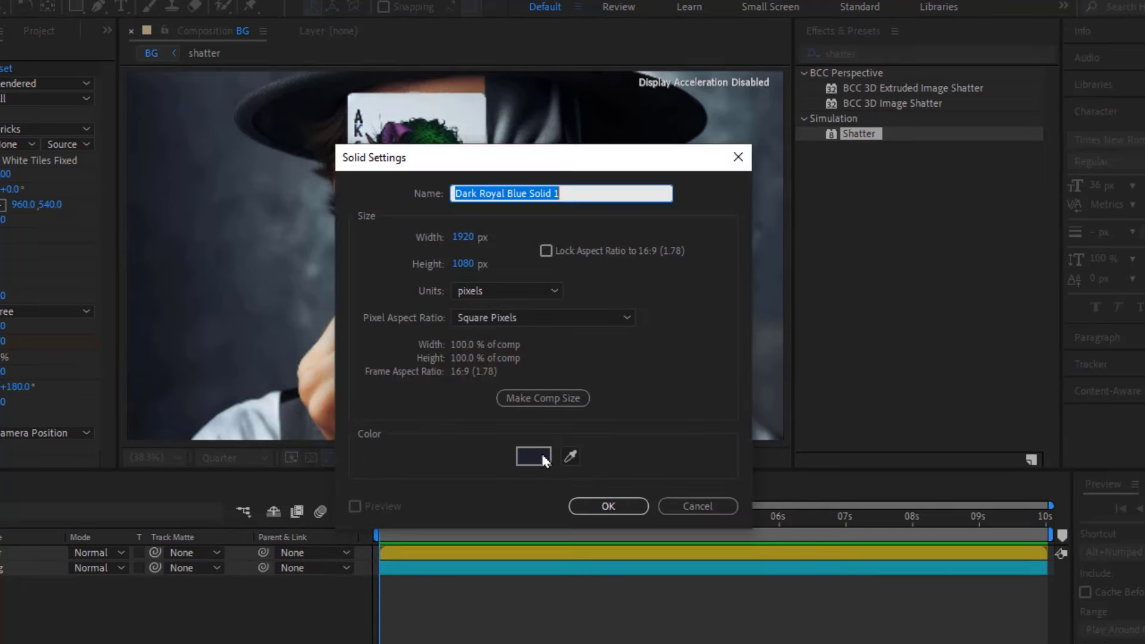
click(542, 457)
drag(653, 265, 634, 197)
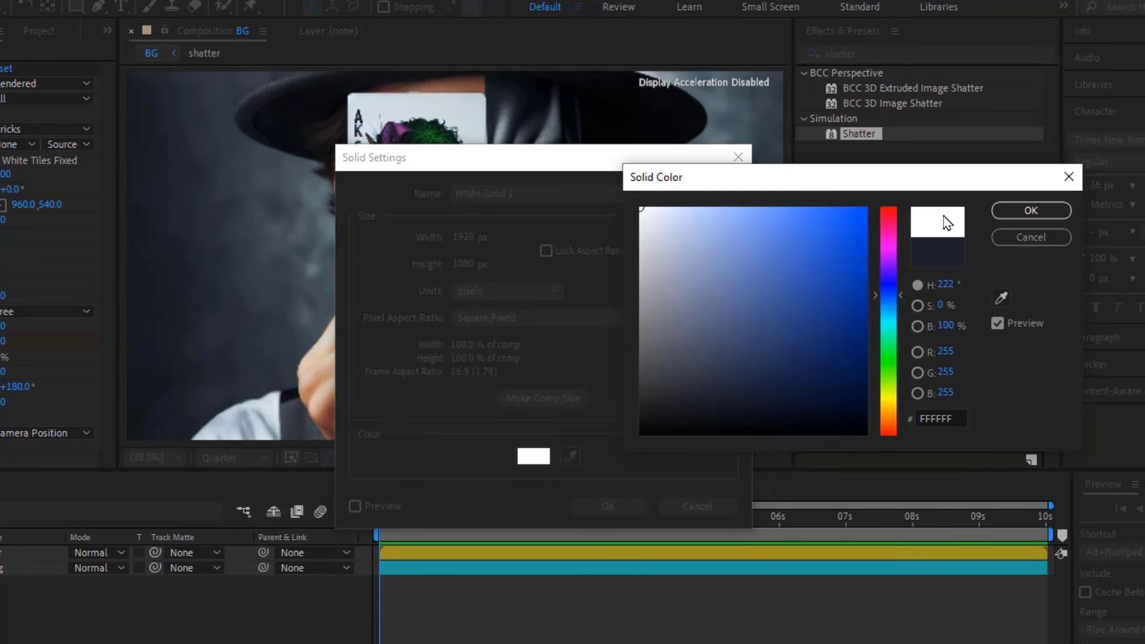
click(1003, 214)
click(609, 506)
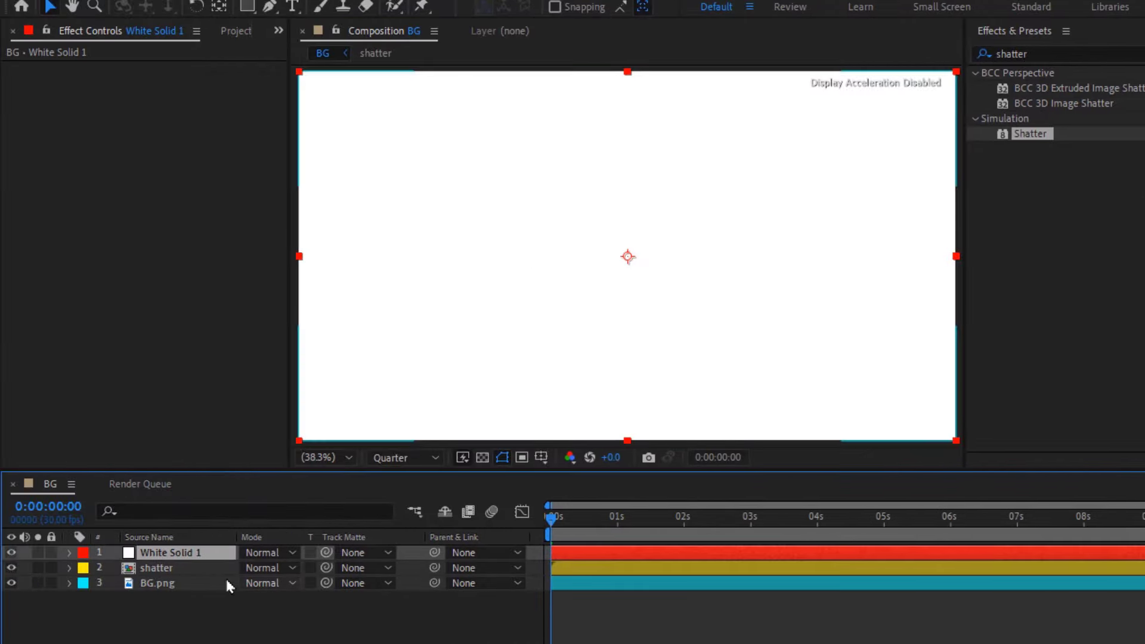
Hide the white solid and draw a rectangular mask across the card's face.
click(11, 553)
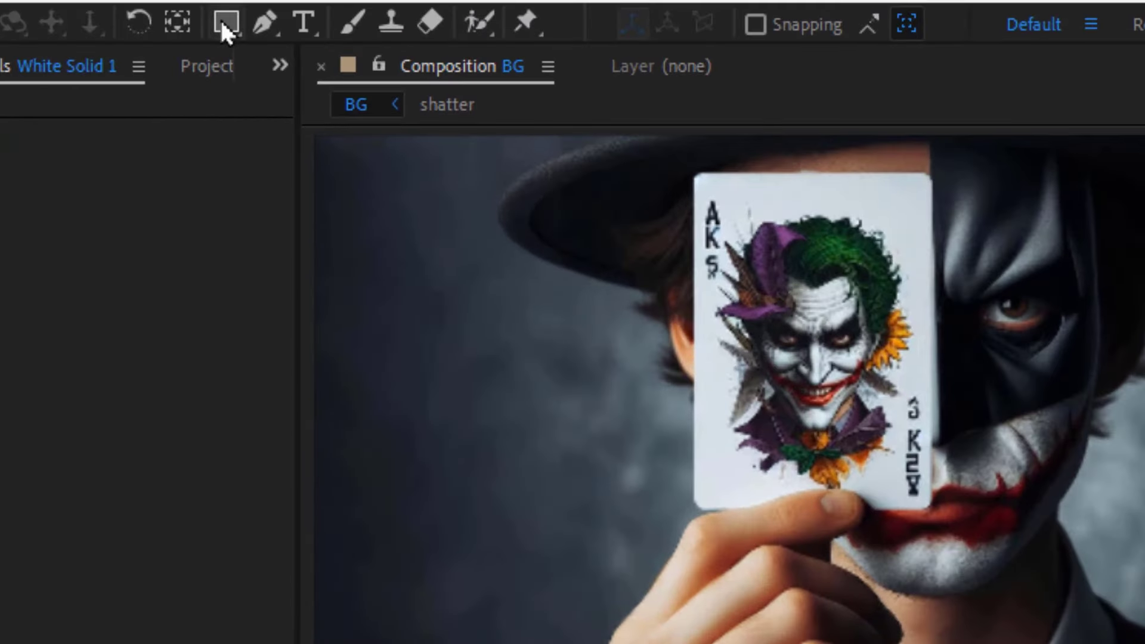
click(245, 8)
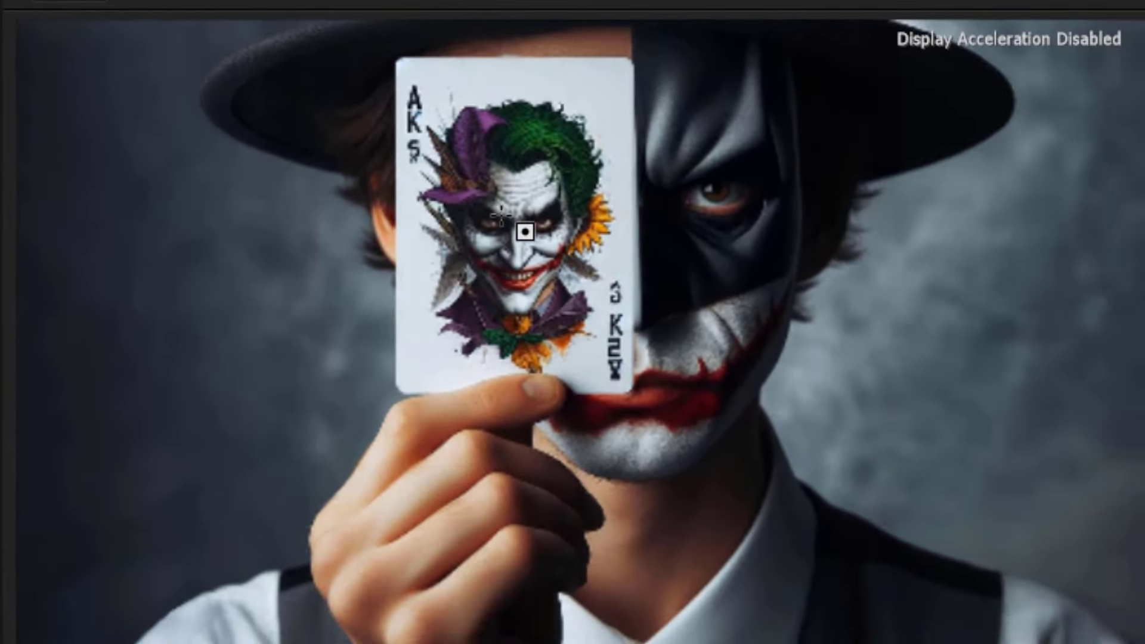
drag(234, 185, 823, 294)
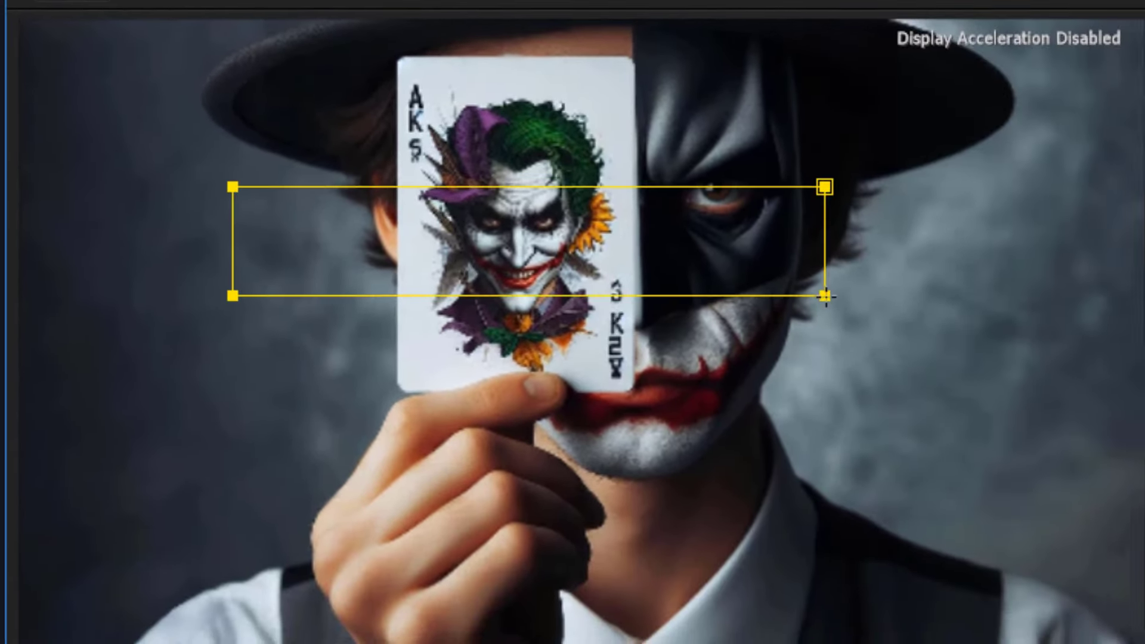
click(78, 483)
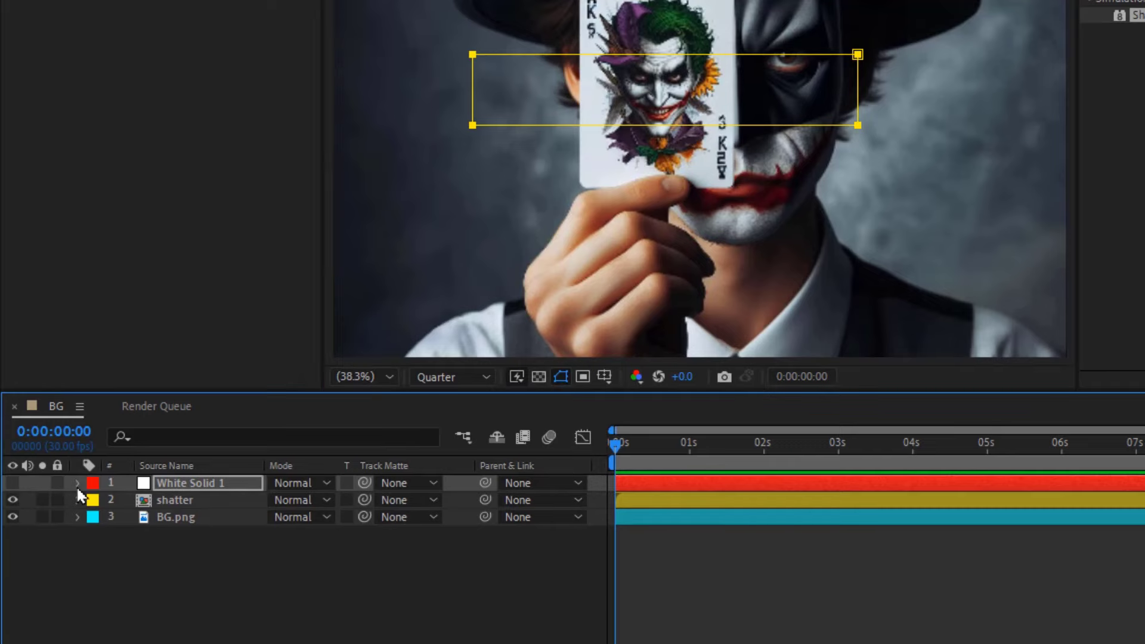
click(173, 501)
Set Shatter's Gradient Layer to White Solid 1 using Masks, with a 1% Shatter Threshold.
click(41, 164)
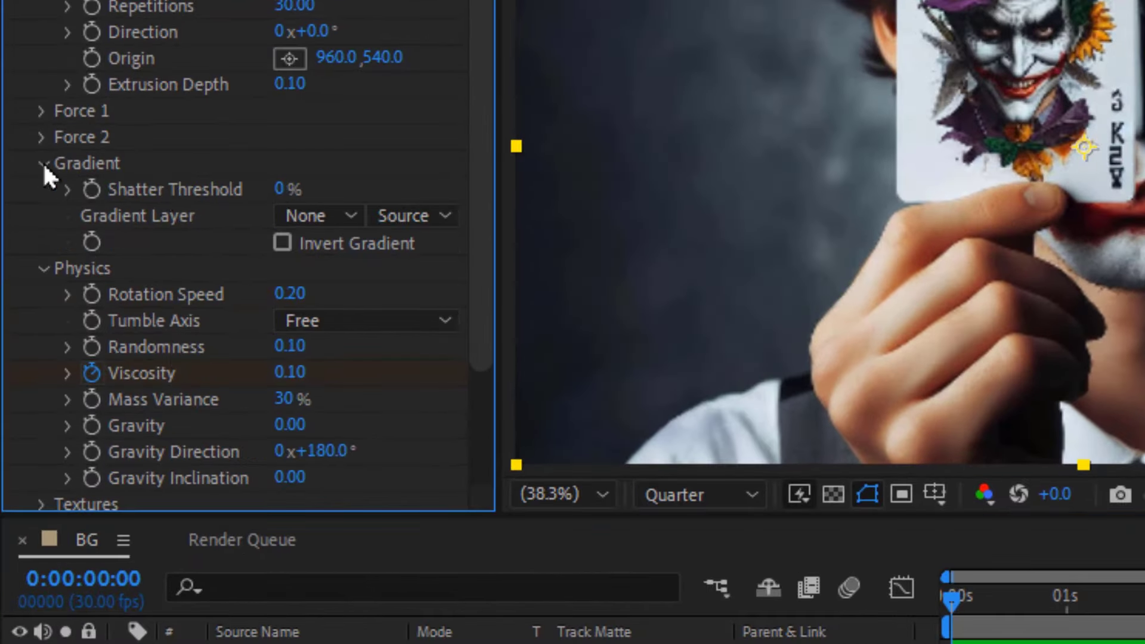
click(335, 217)
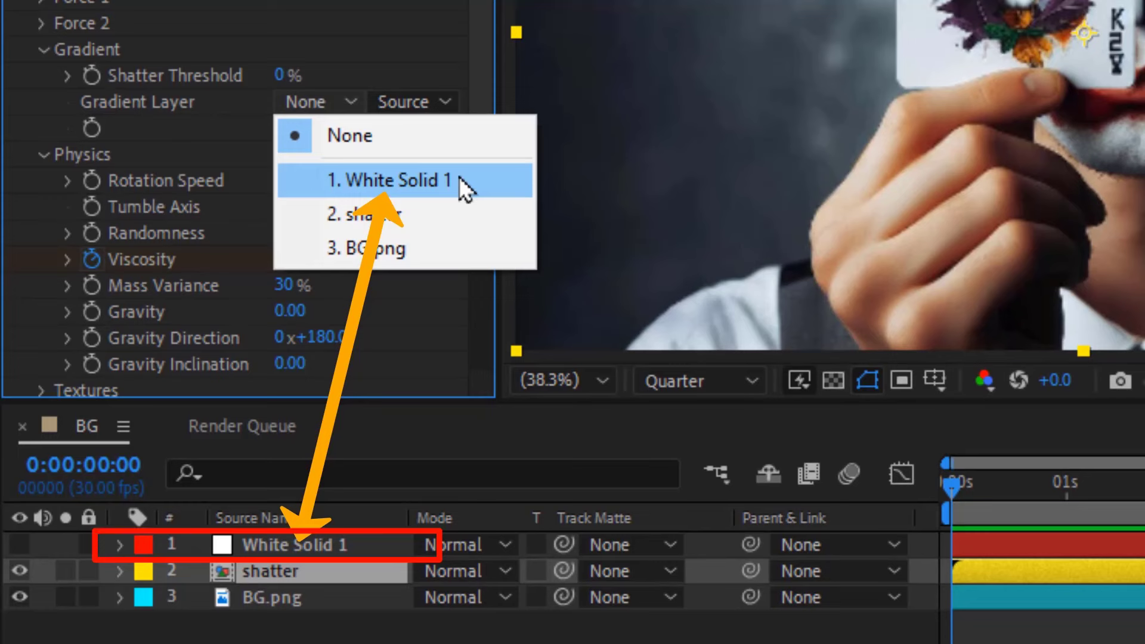
click(459, 179)
click(440, 109)
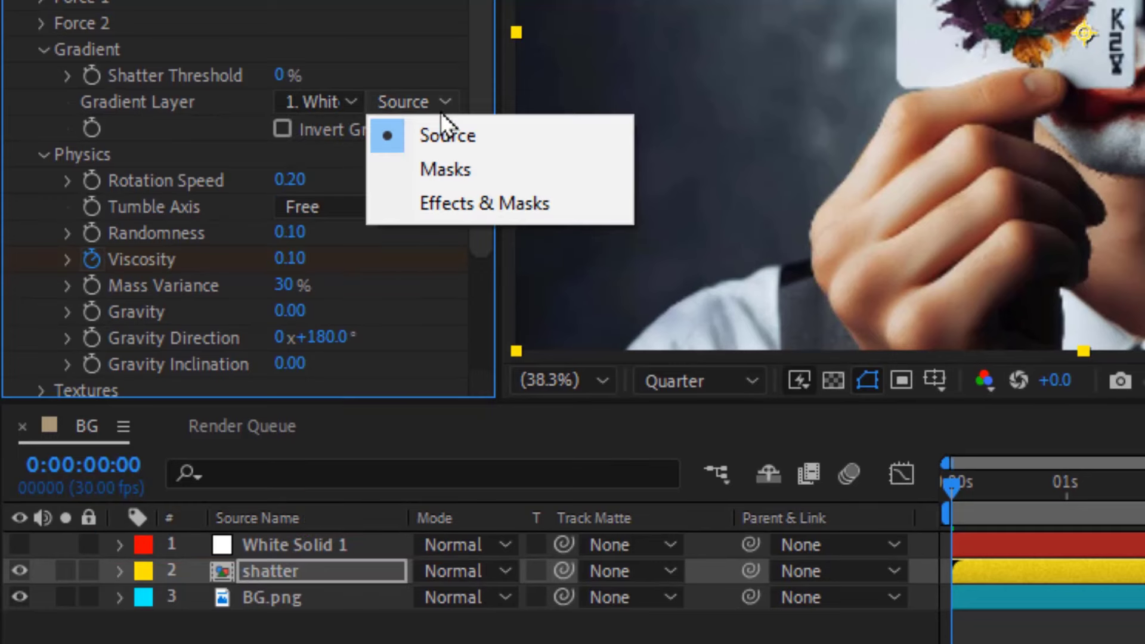
click(484, 170)
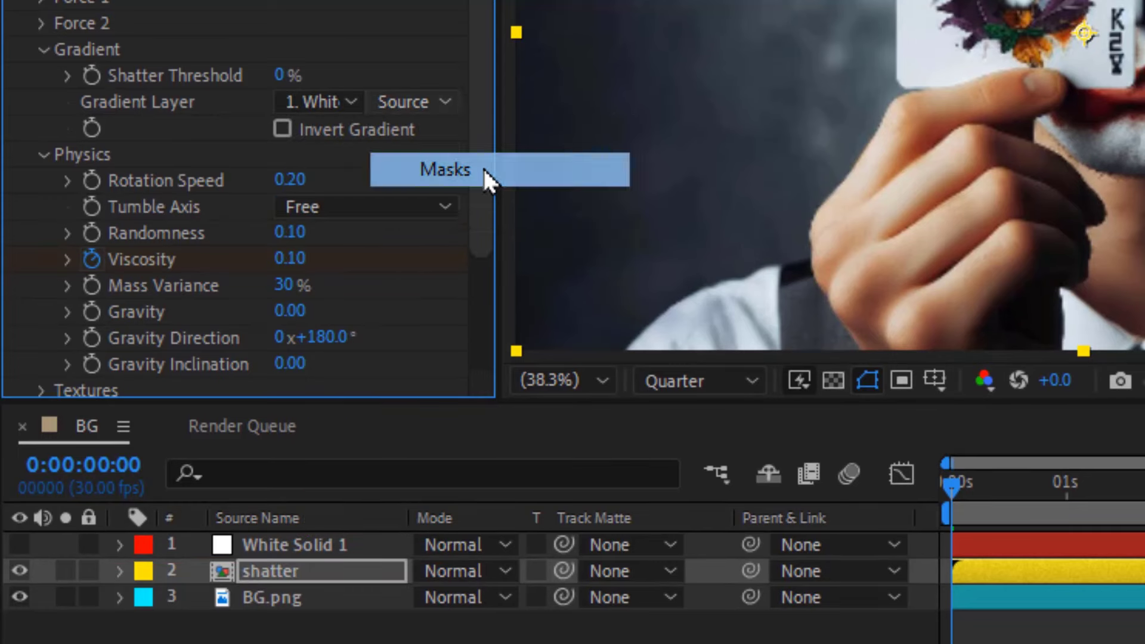
click(286, 76)
text(1)
key(Return)
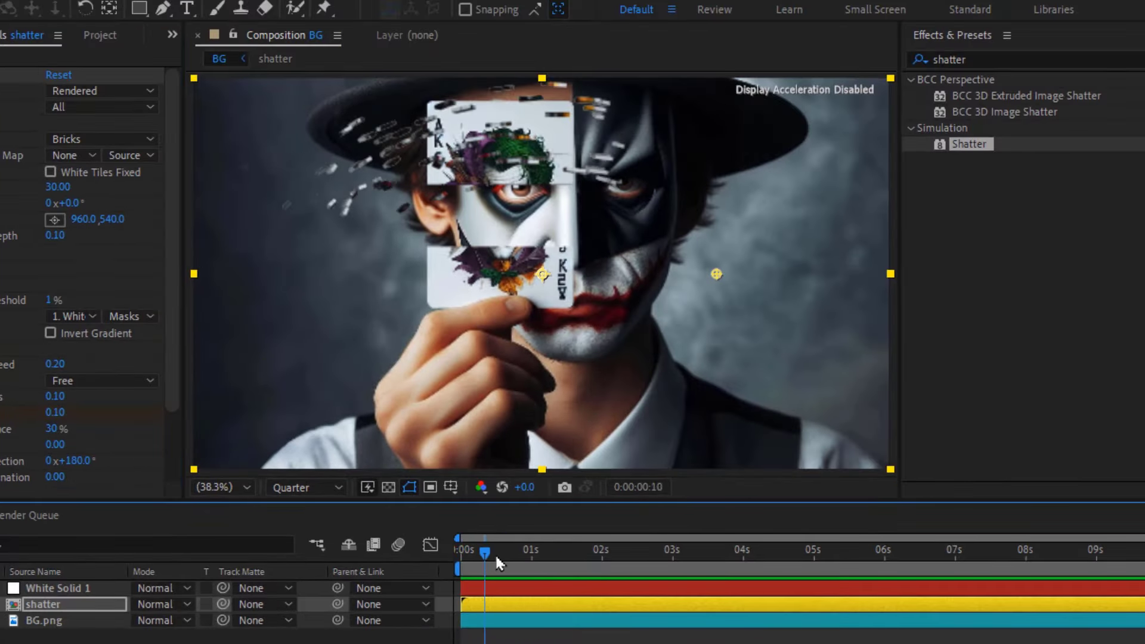
drag(474, 562, 488, 563)
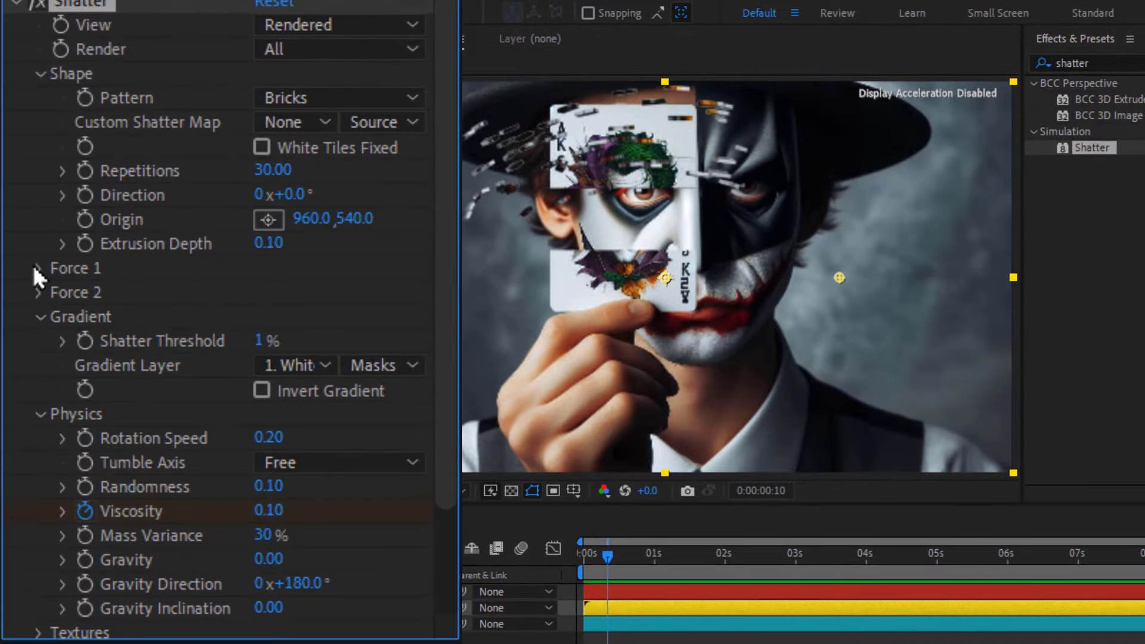
Move the Force 1 position over the card's right cheek and hide BG.png.
click(37, 268)
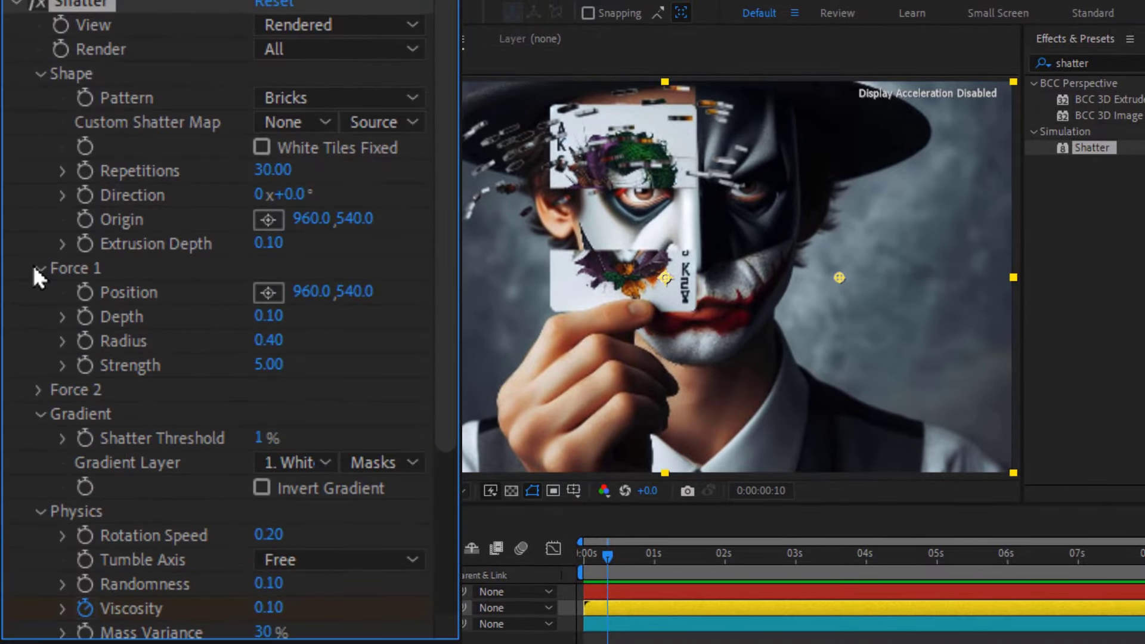
drag(307, 308, 371, 308)
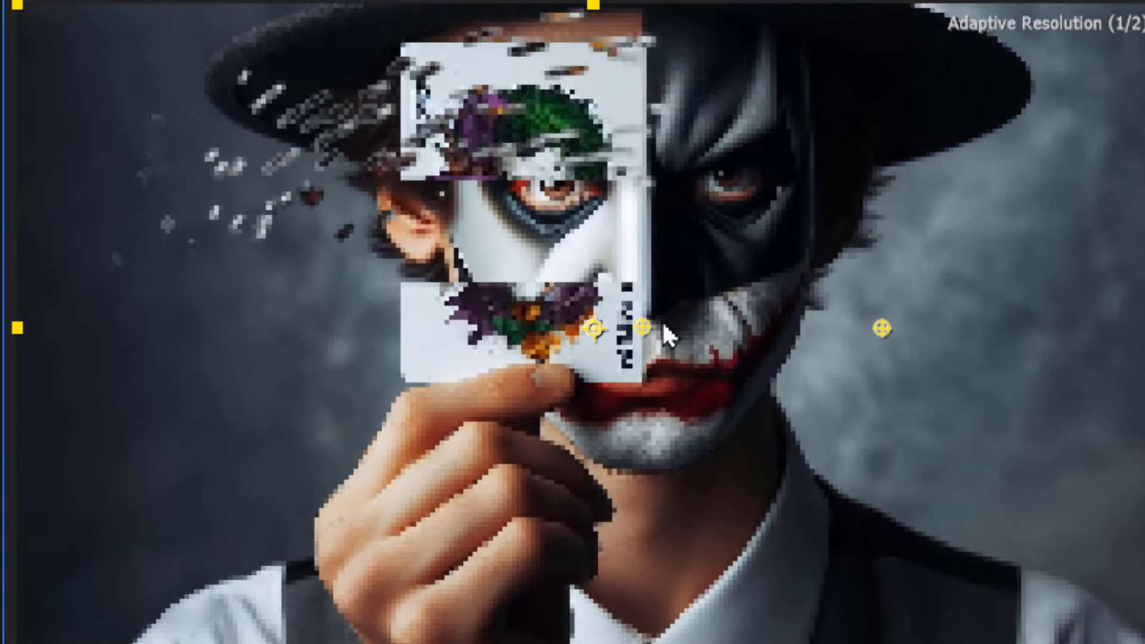
drag(691, 278, 447, 221)
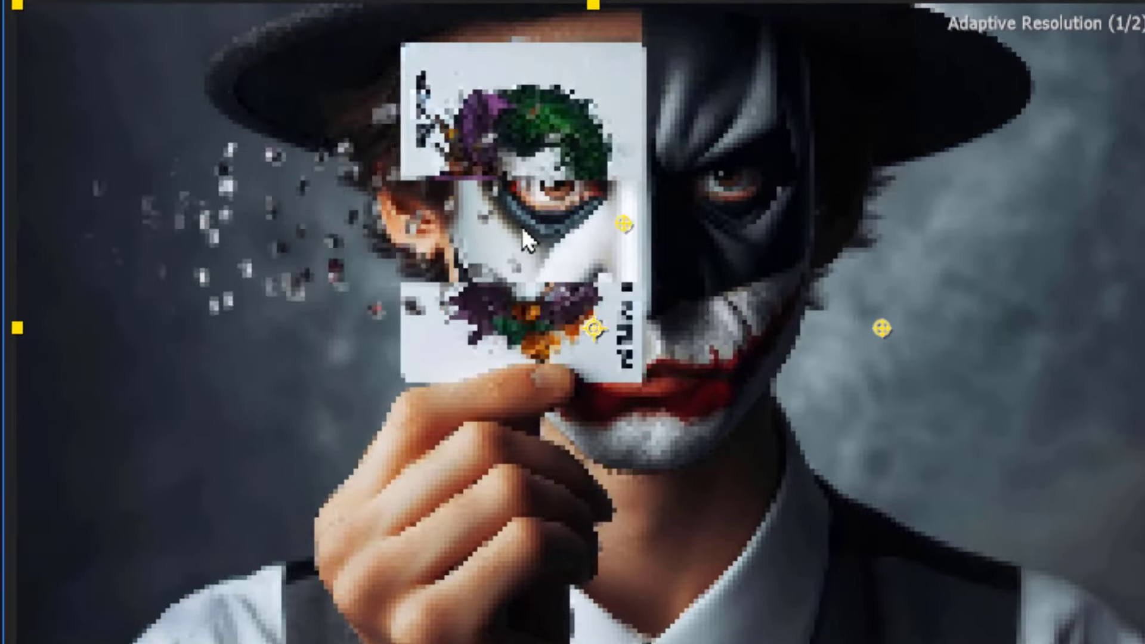
drag(239, 241, 795, 269)
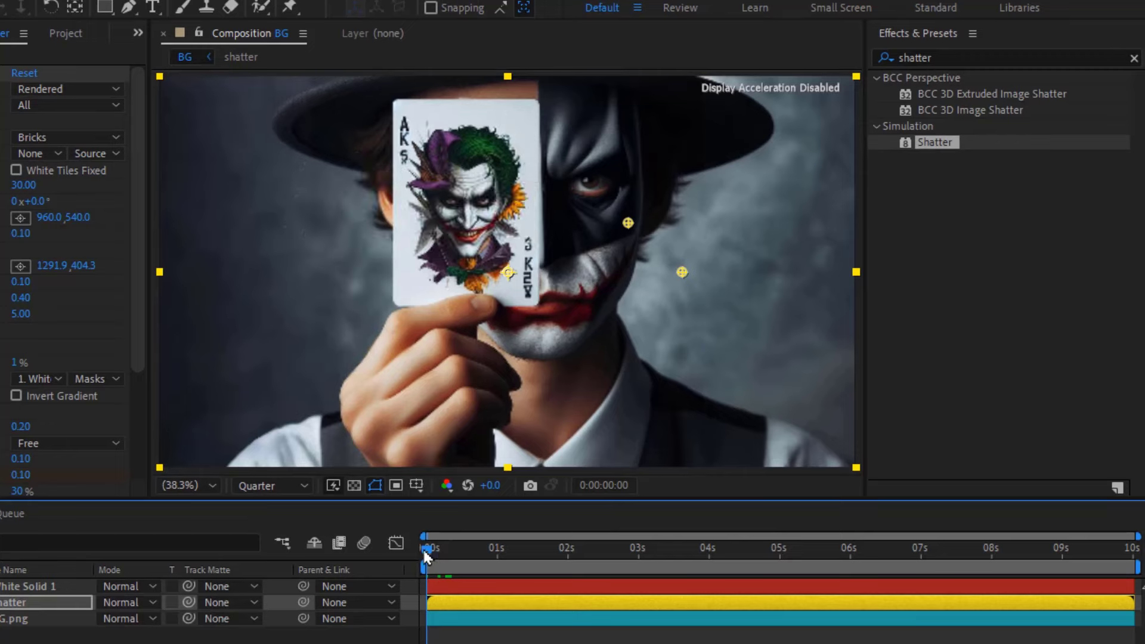
key(space)
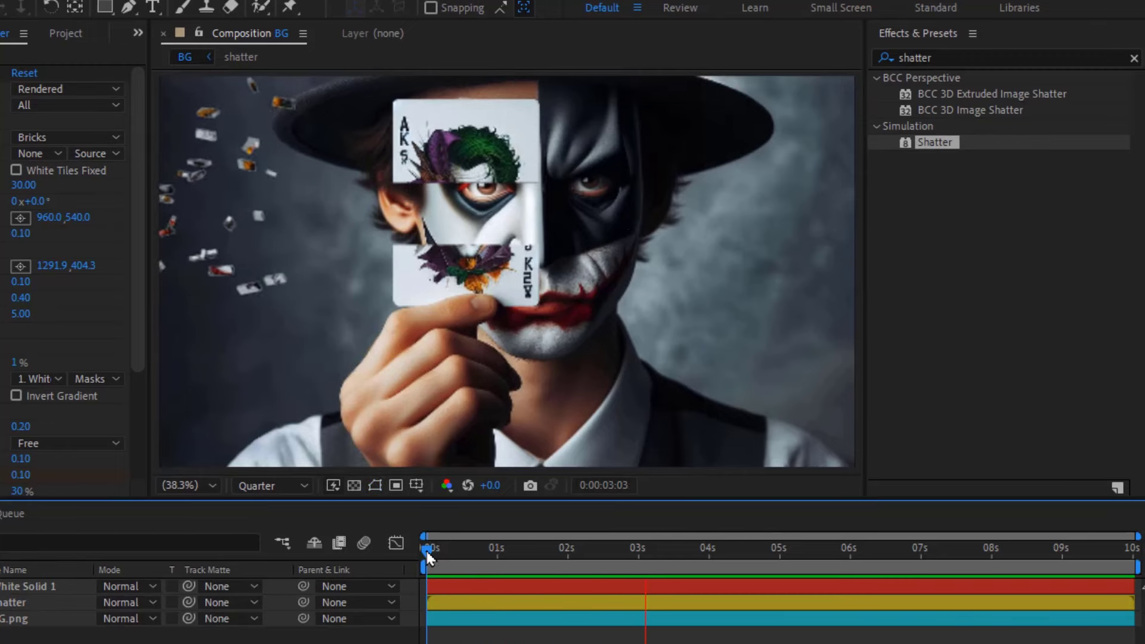
drag(426, 549, 509, 558)
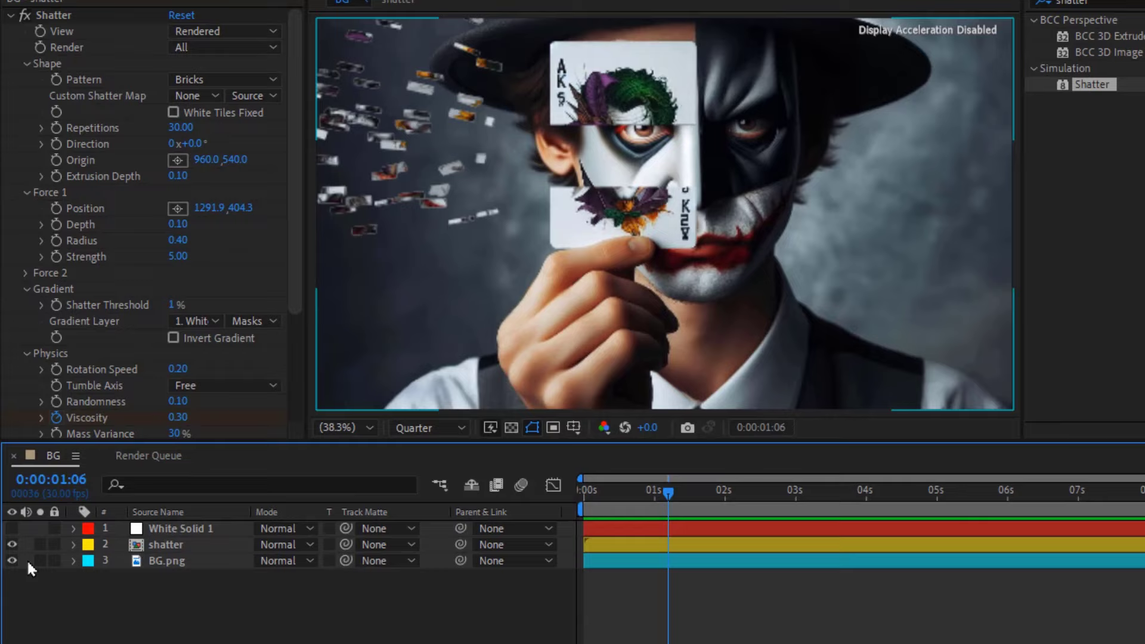
click(13, 560)
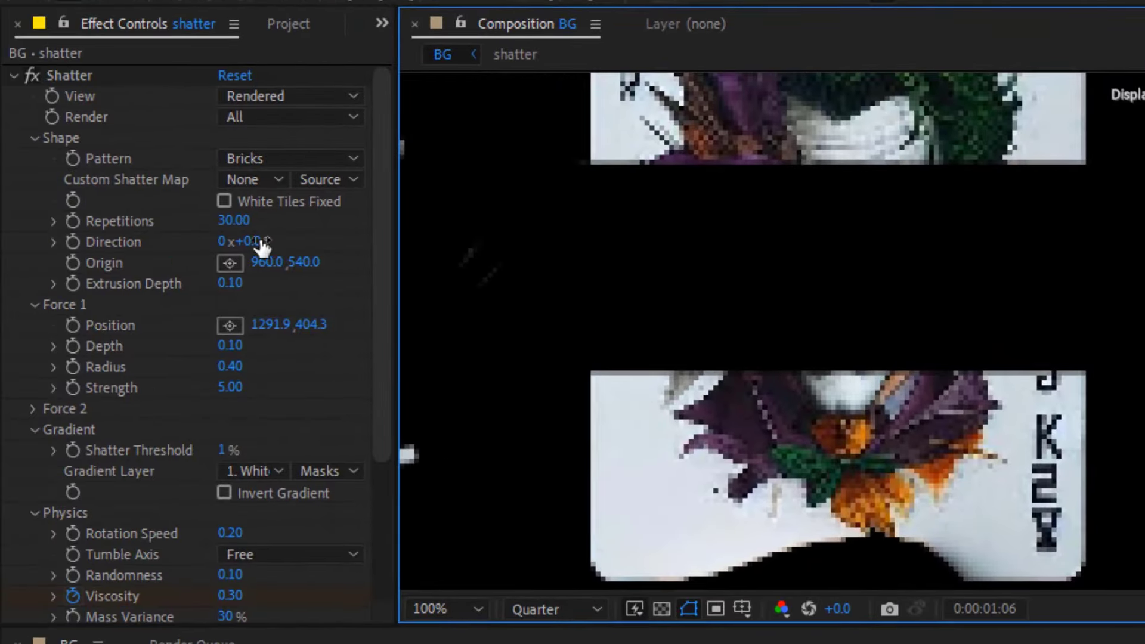
Set the Shatter Direction to -30° and fit the composition in the viewer.
click(262, 241)
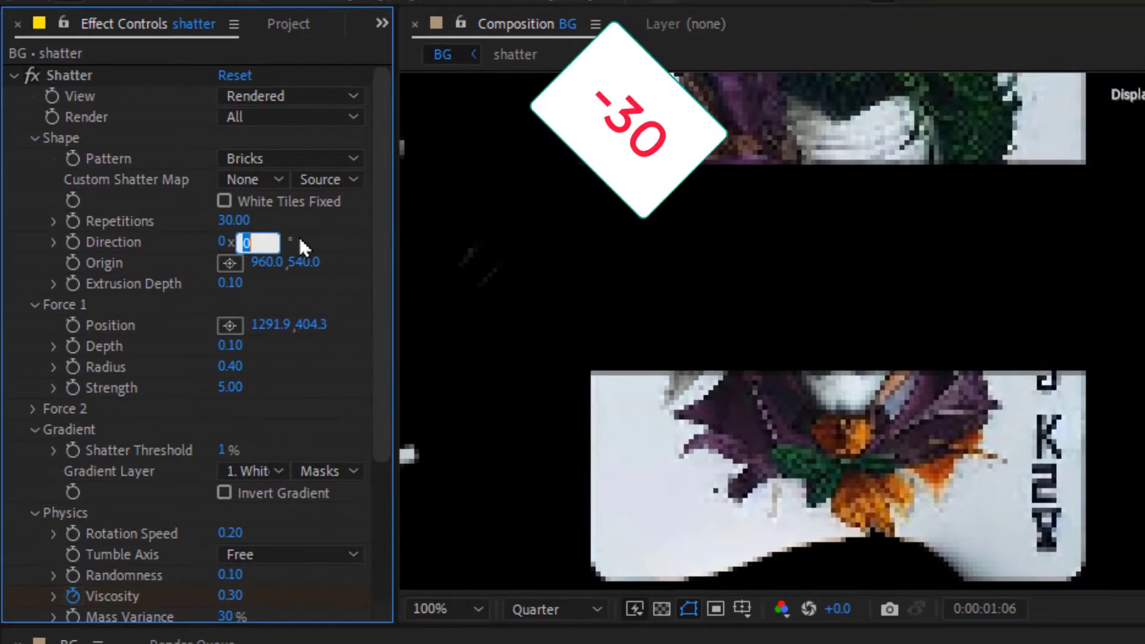
text(-30)
key(Return)
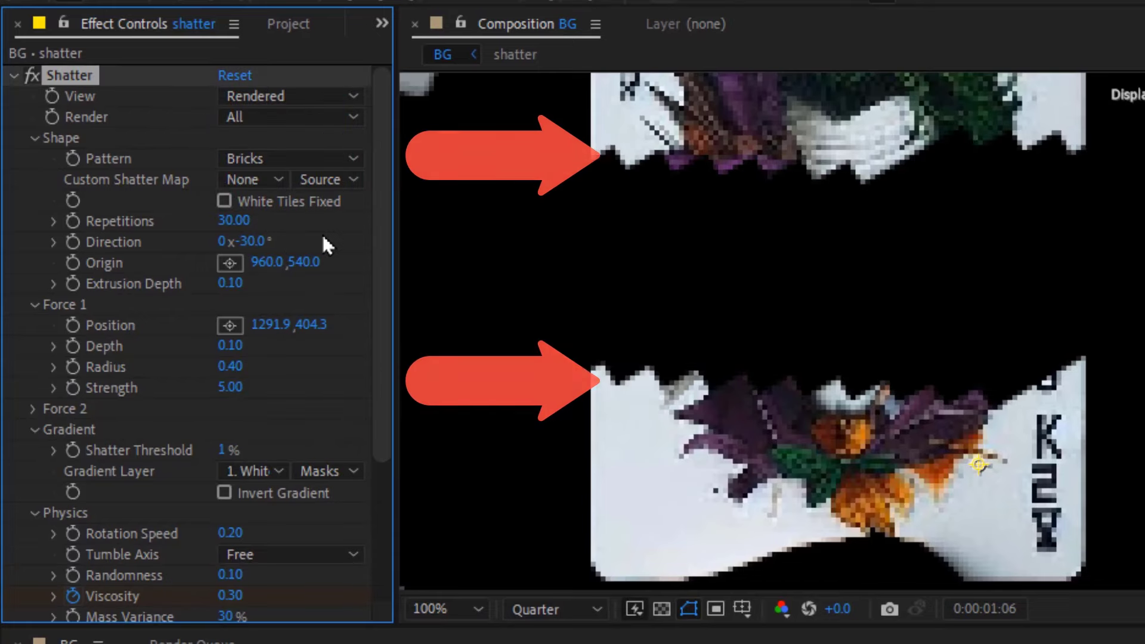
key(alt+slash)
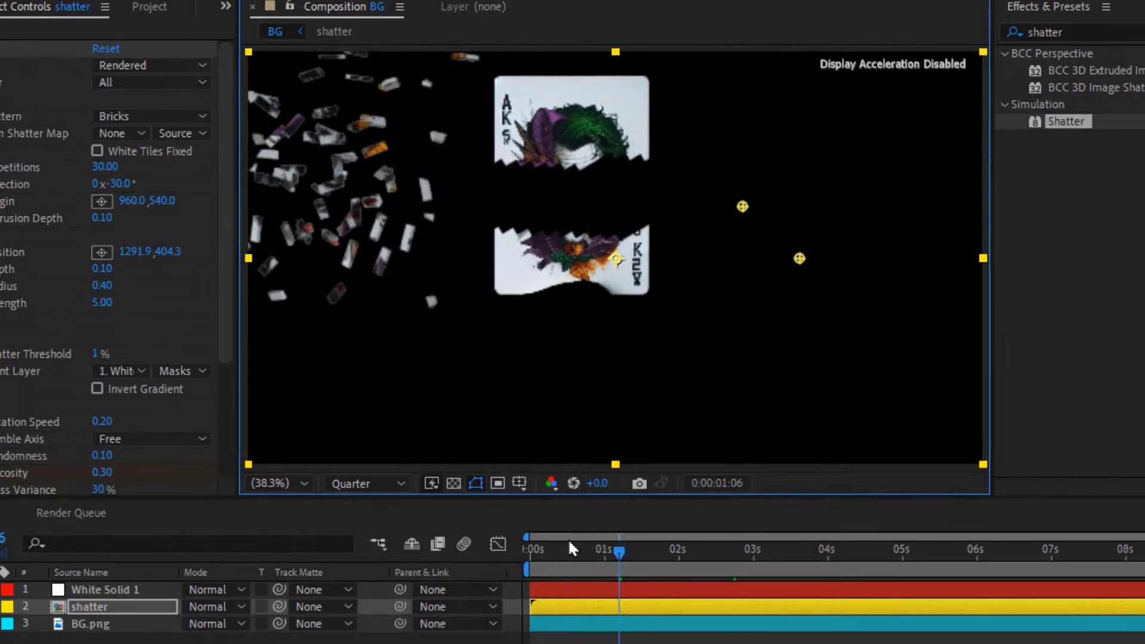
Show BG.png again, preview, and park the playhead at one second.
click(528, 552)
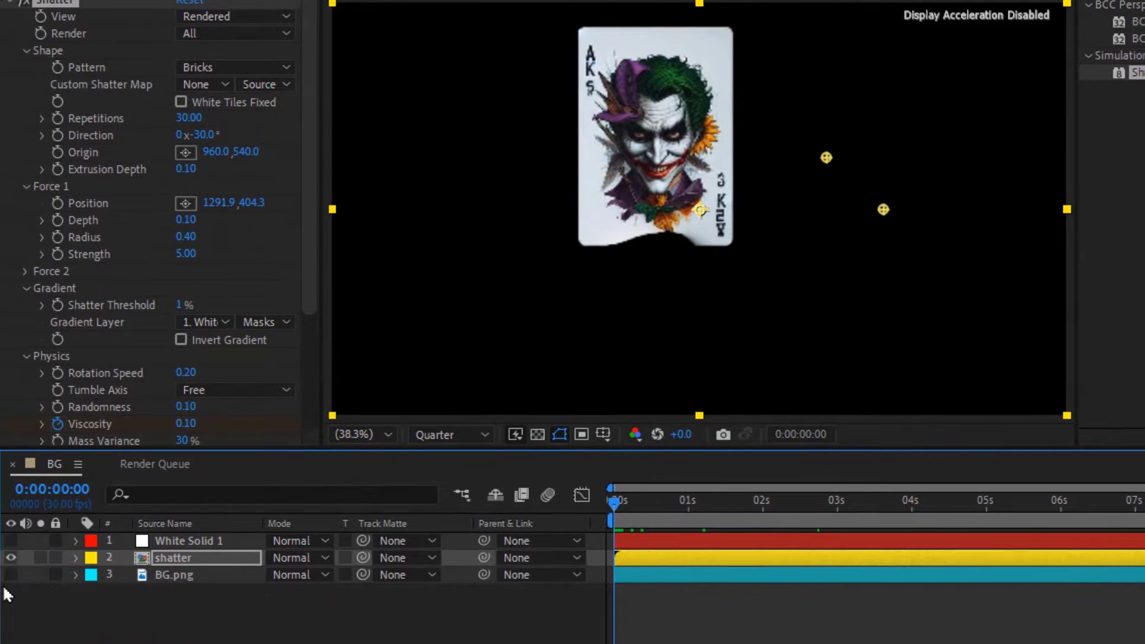
click(2, 622)
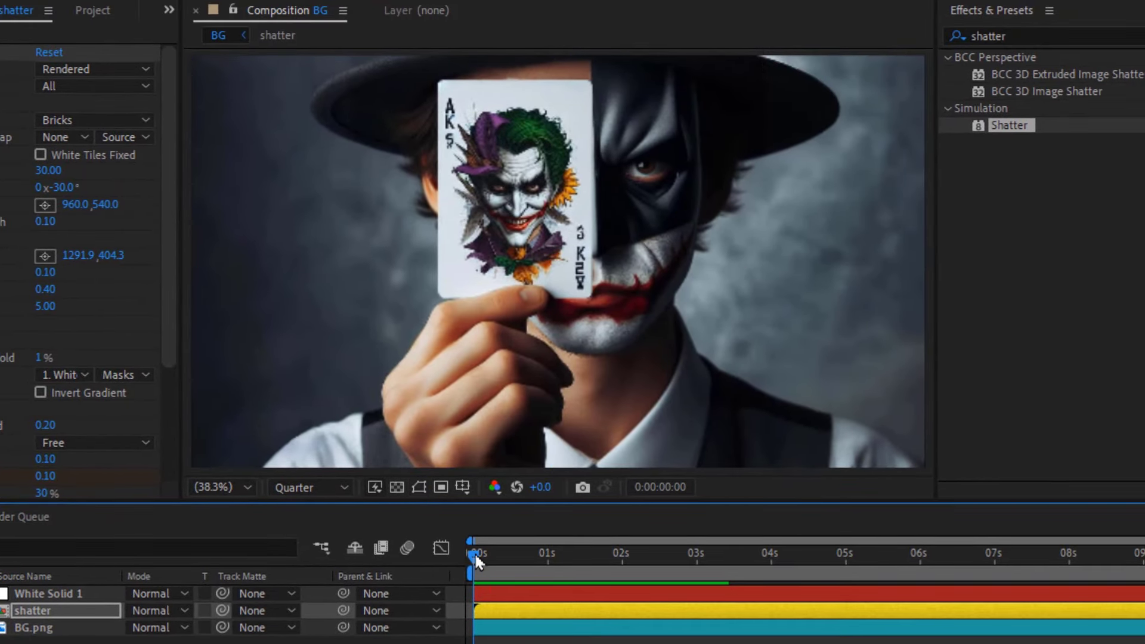
key(space)
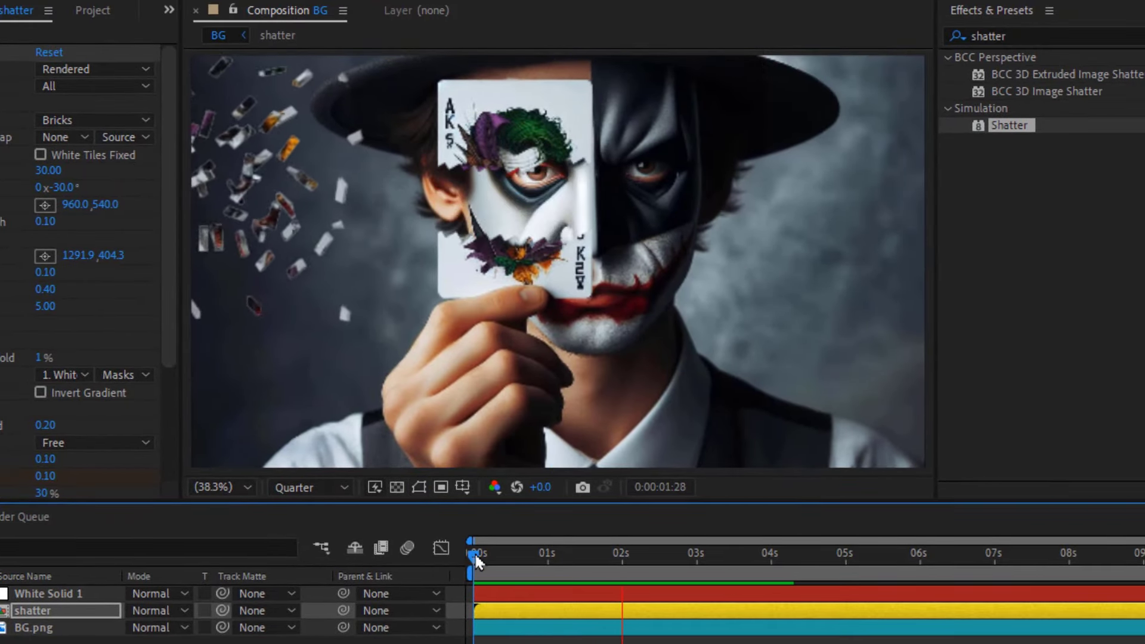
key(space)
drag(474, 552, 547, 552)
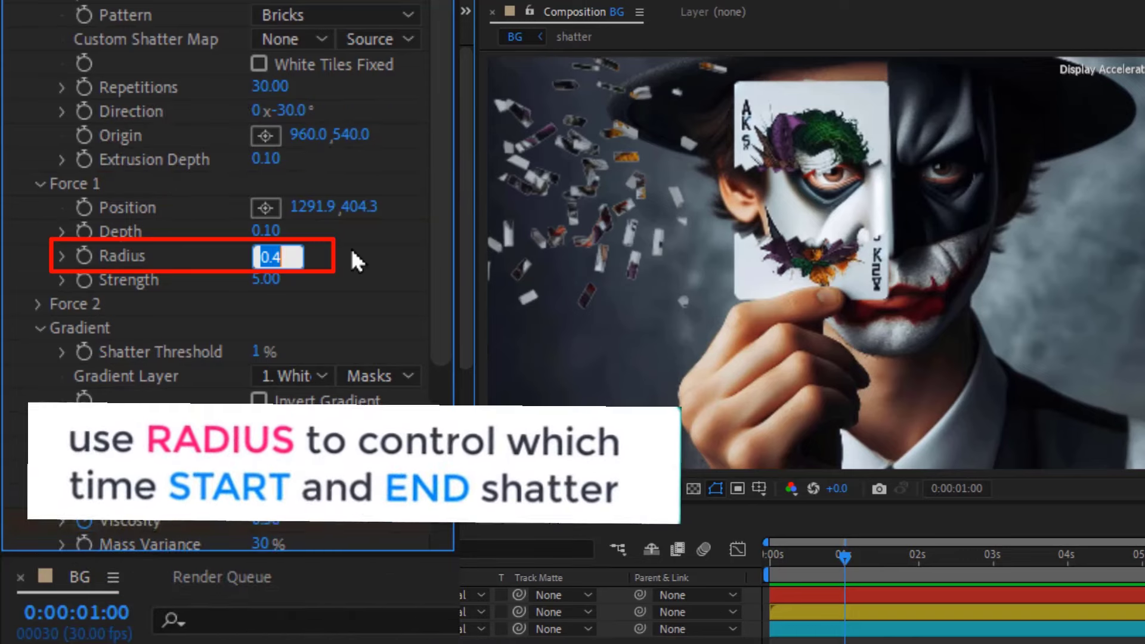
Keyframe Force 1 Radius at 0 at 1:00 and 0.4 at 1:10, then preview from frame zero.
text(0)
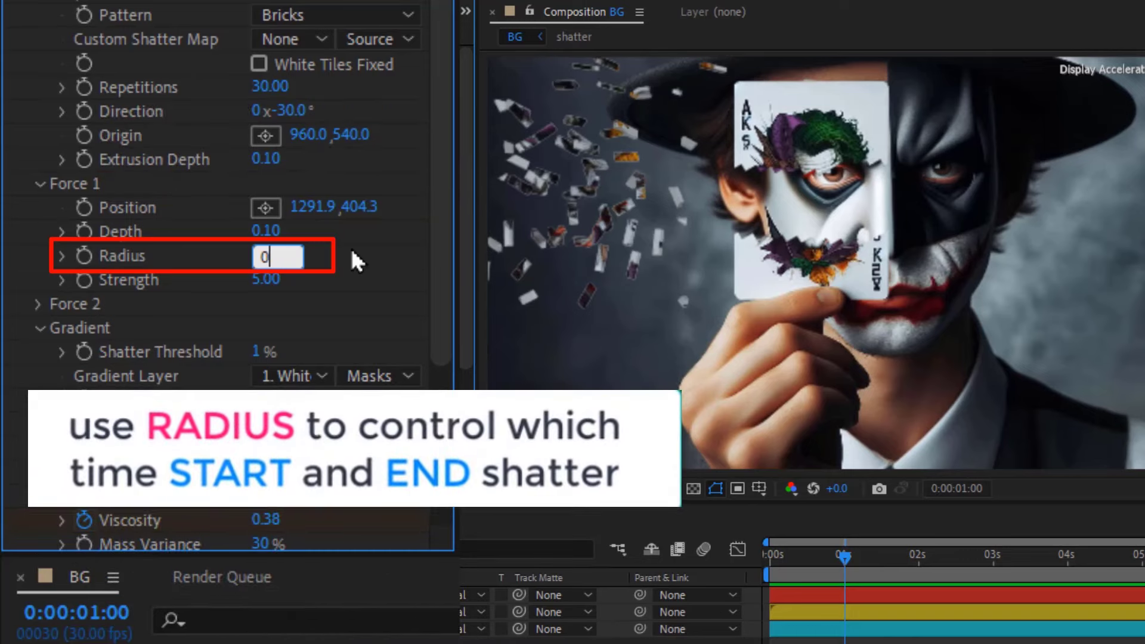
key(Return)
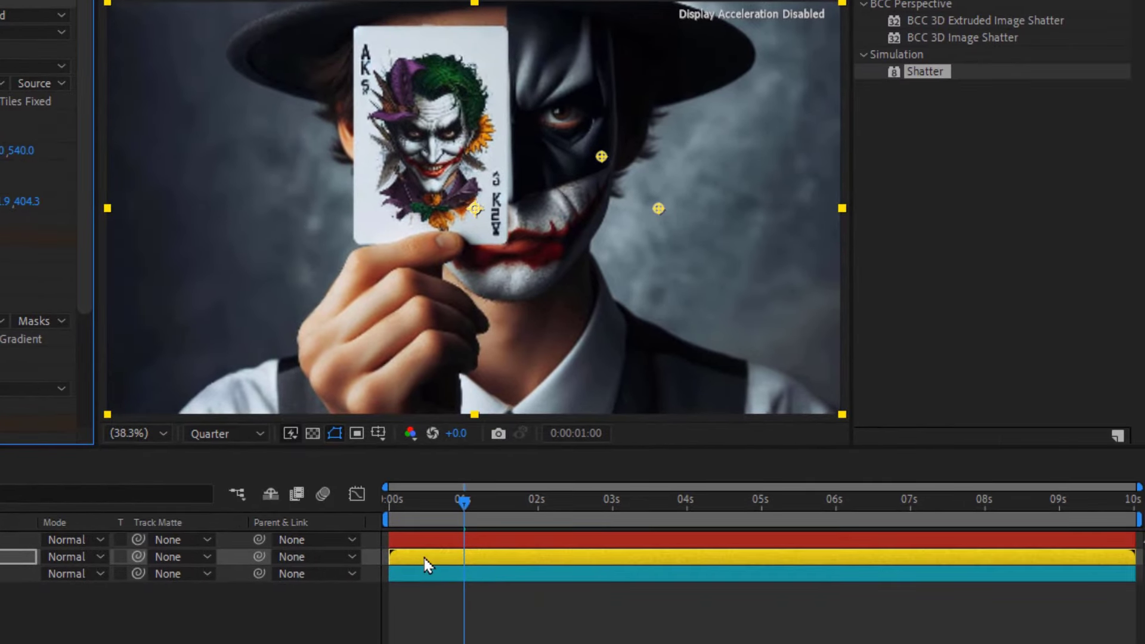
key(u)
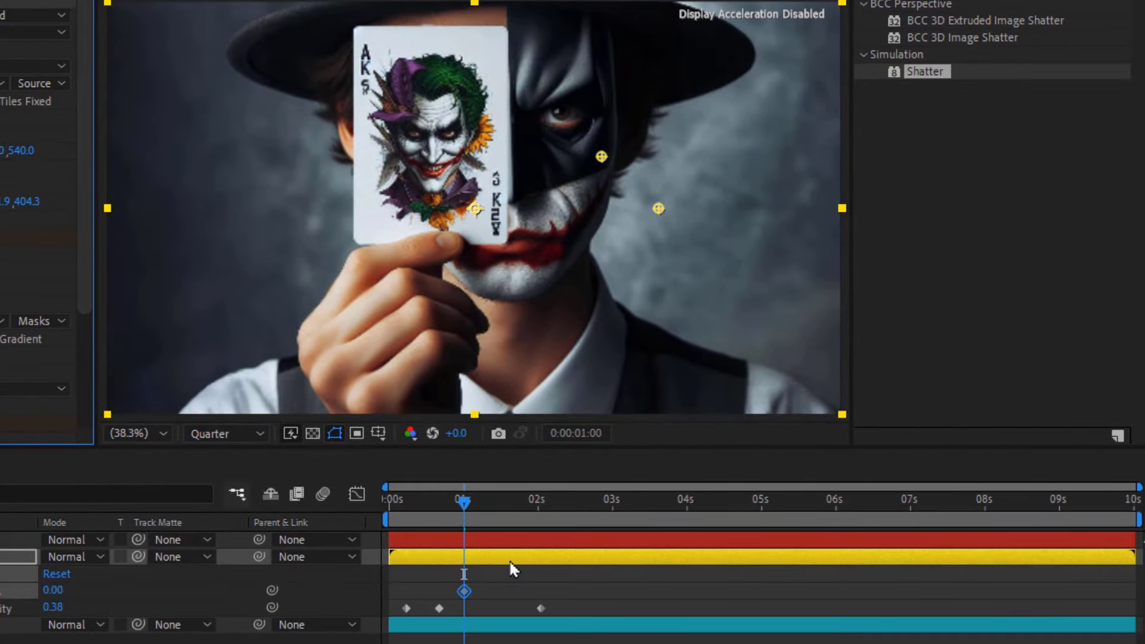
key(shift+Page_Down)
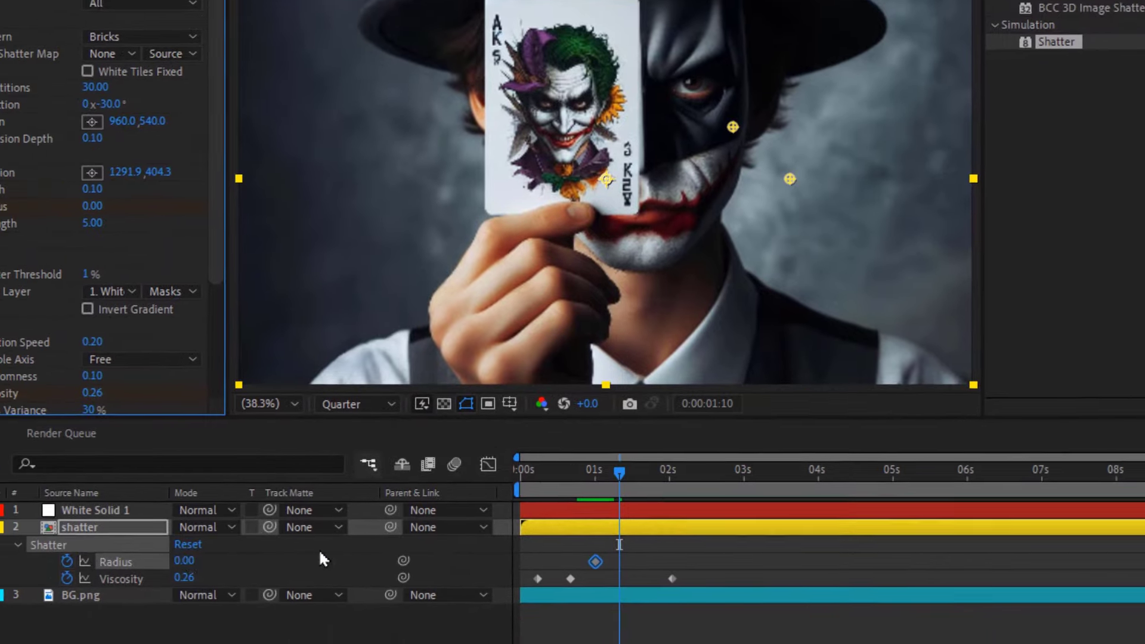
text(0.4)
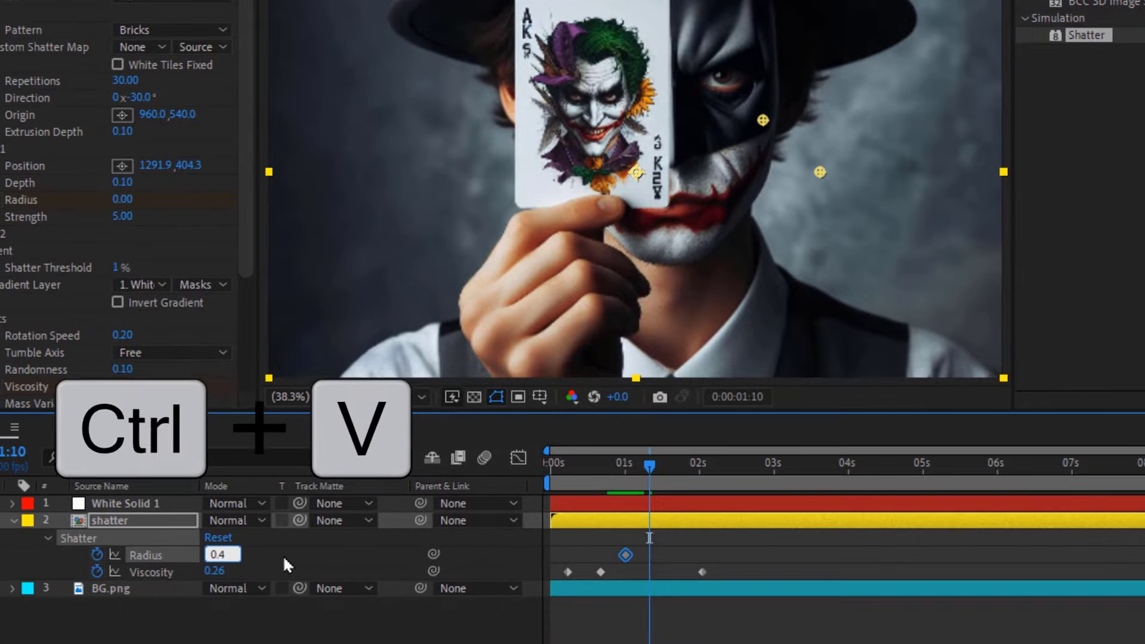
key(Return)
key(space)
click(387, 504)
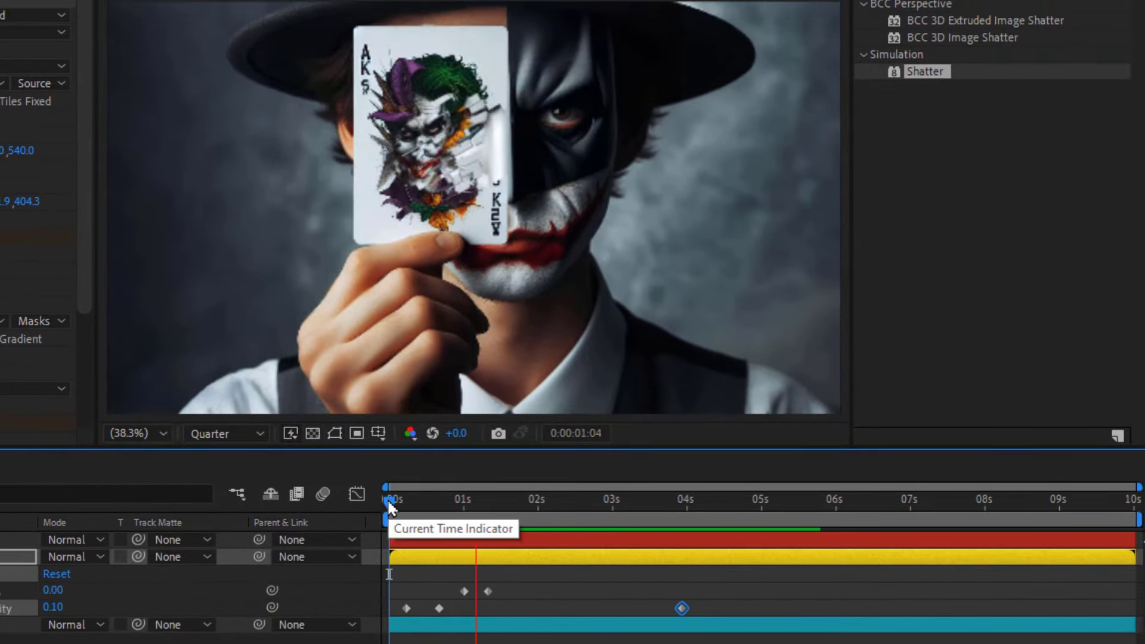
click(388, 504)
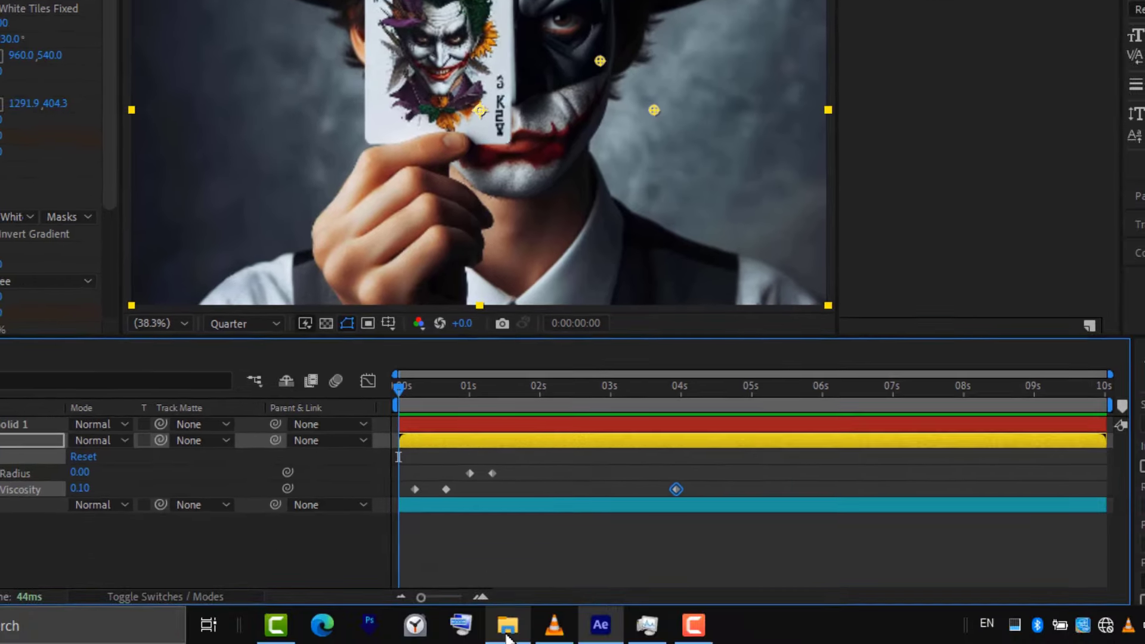
Import bullet.png into the composition and scale it to 50%.
click(507, 623)
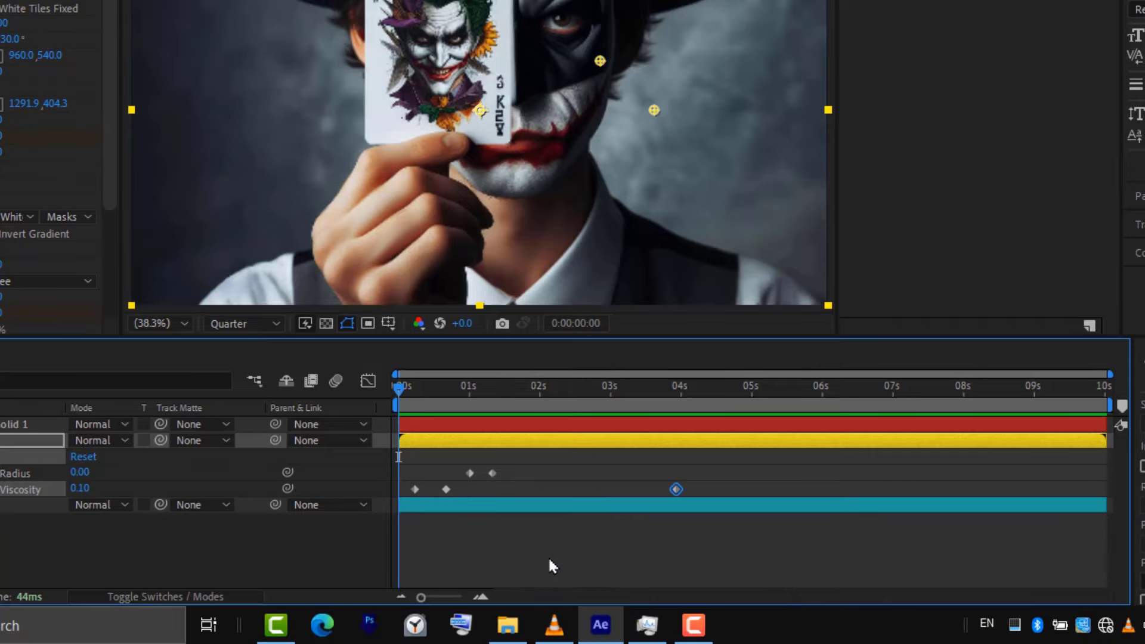
drag(547, 474, 278, 478)
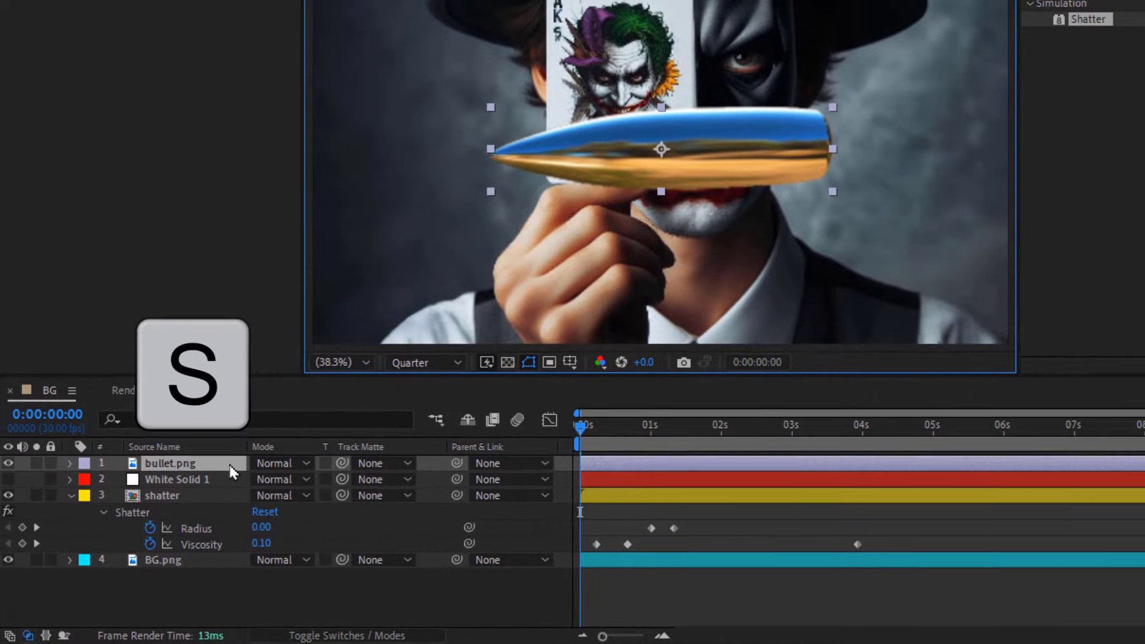
key(s)
click(285, 479)
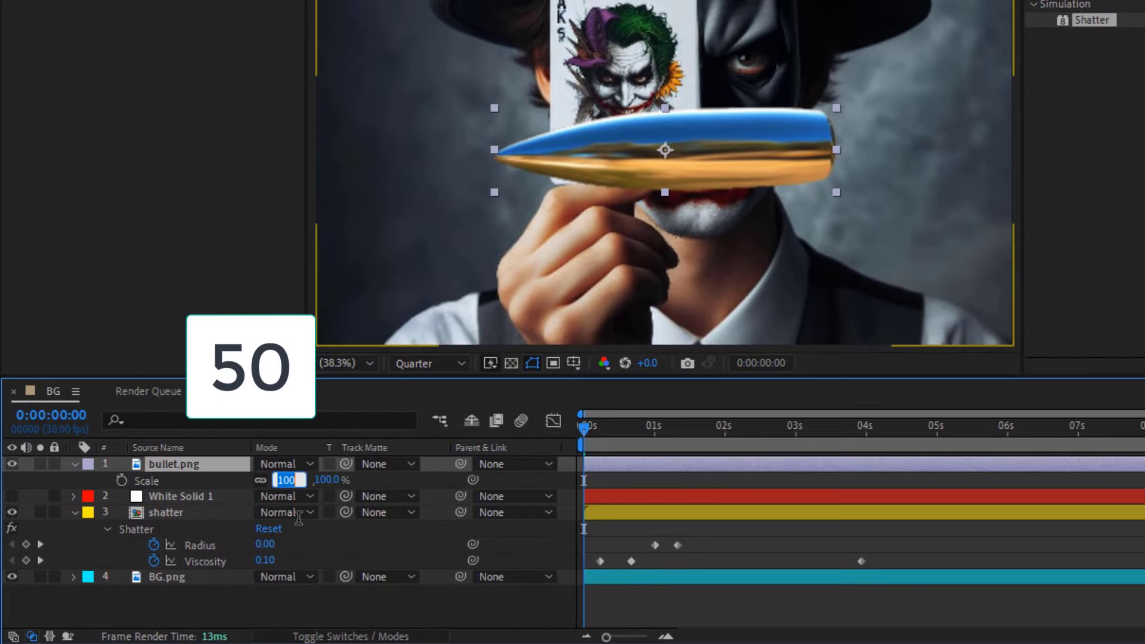
click(401, 525)
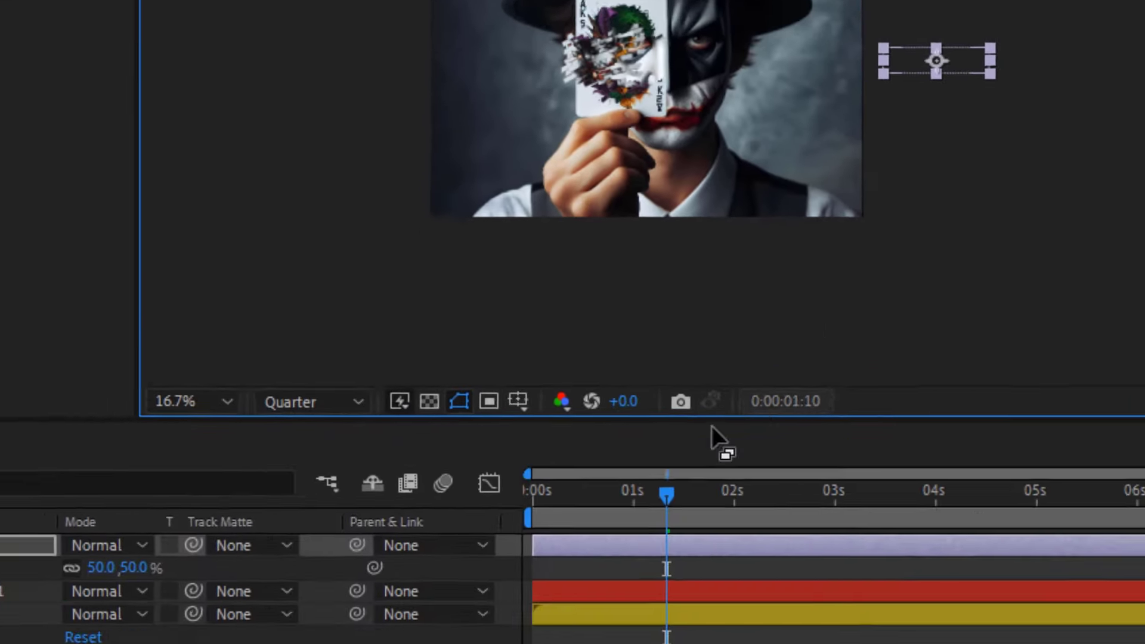
Keyframe the bullet's Position off the right edge at 1:00 and off the left at 1:10.
key(shift+Page_Up)
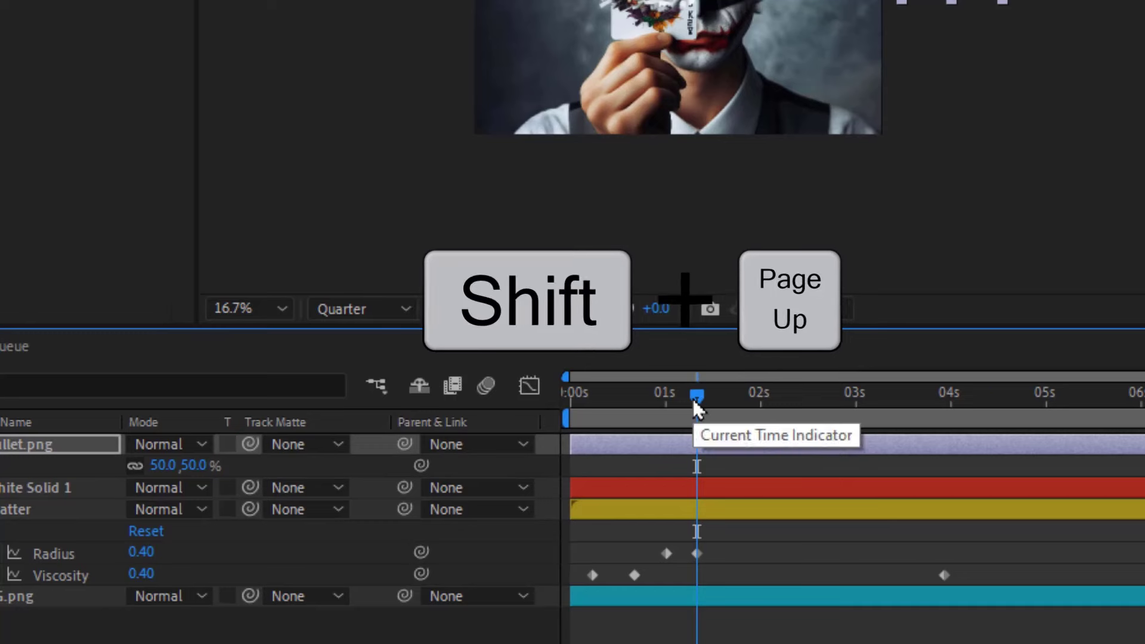
key(shift+Page_Up)
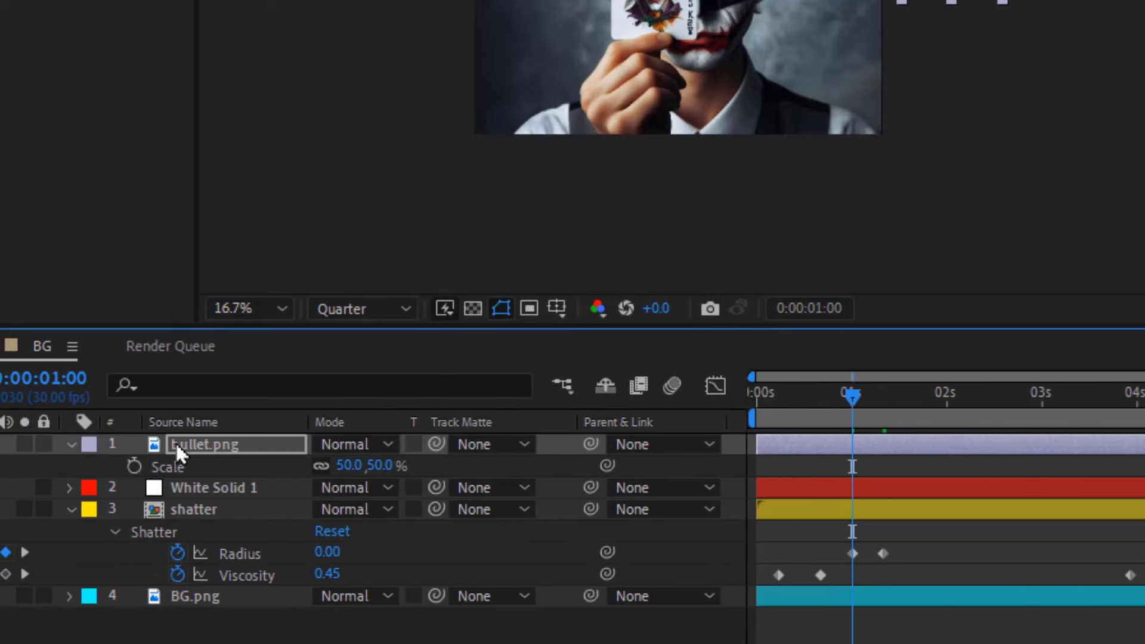
key(p)
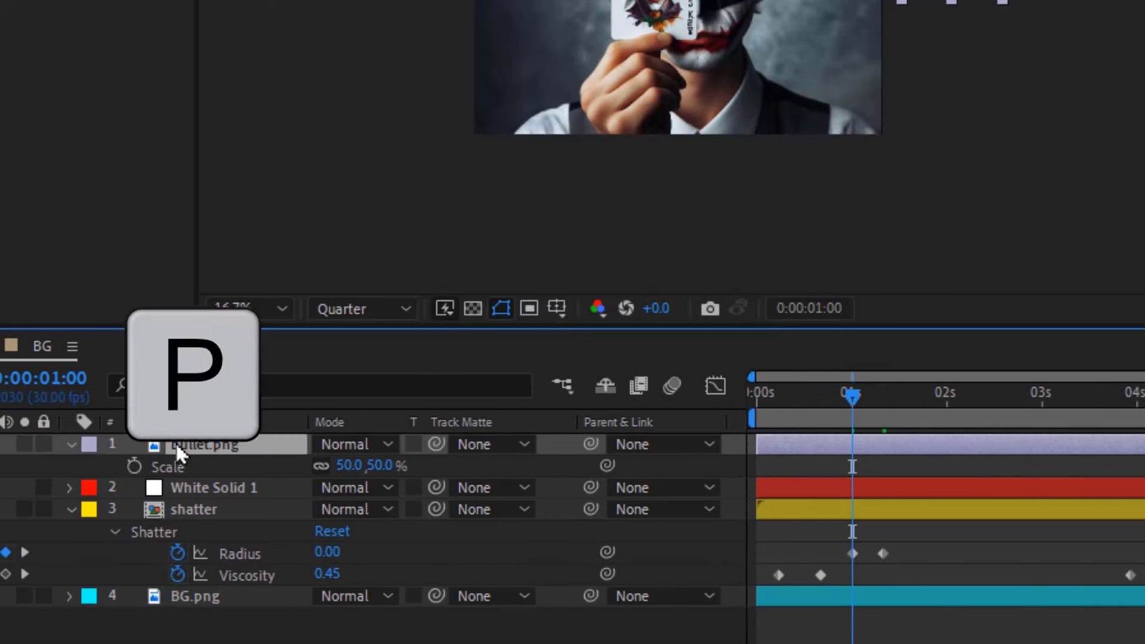
click(134, 466)
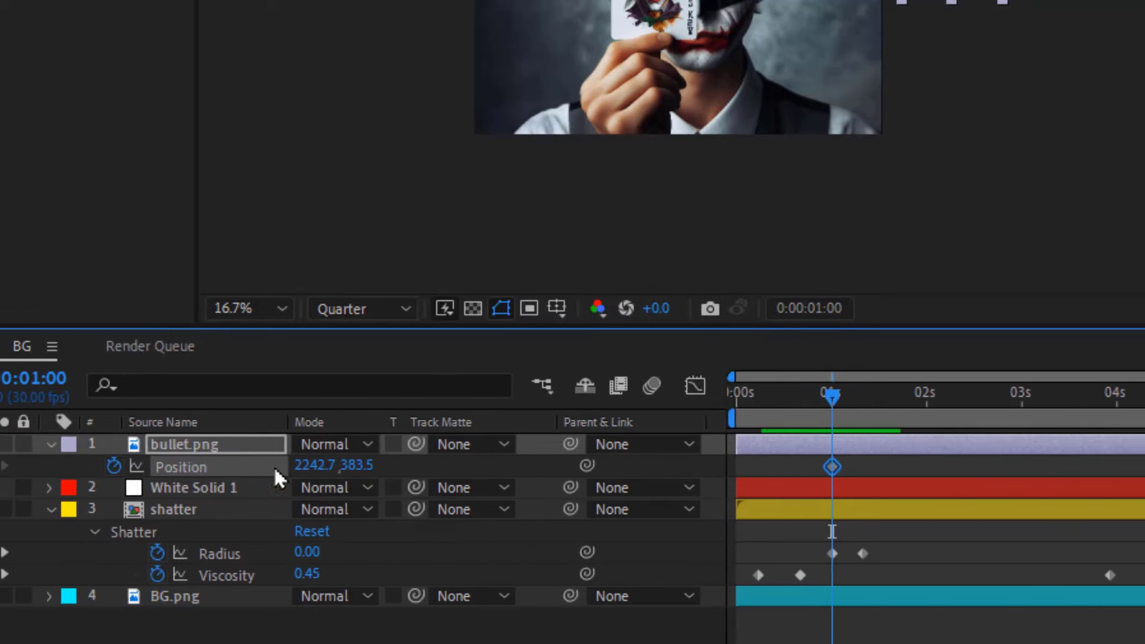
key(shift+Page_Down)
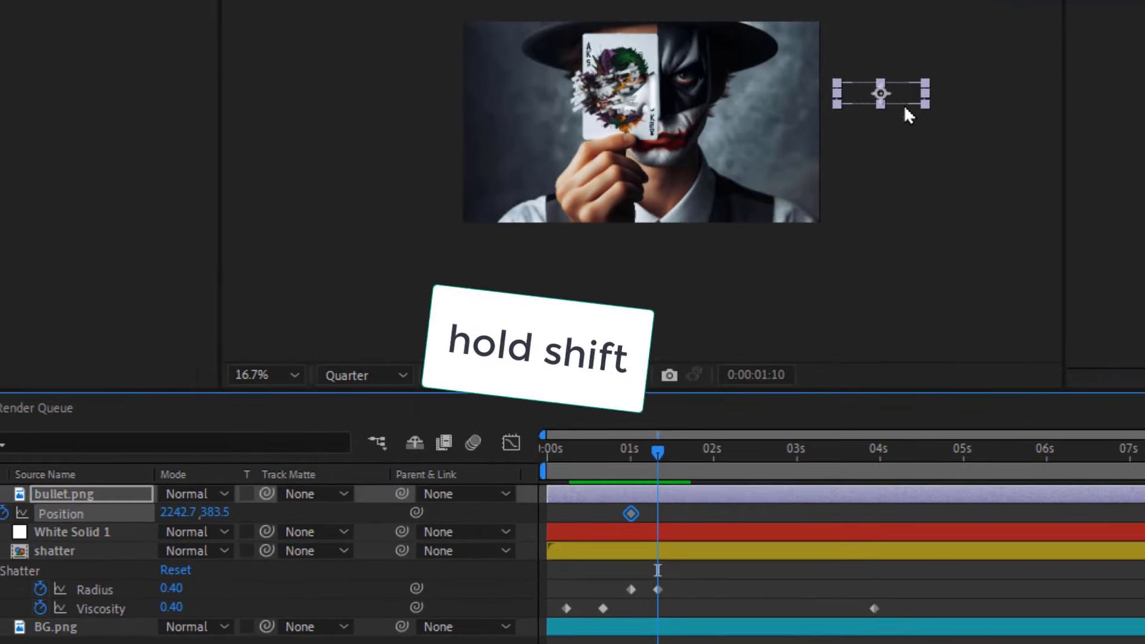
drag(906, 114, 892, 95)
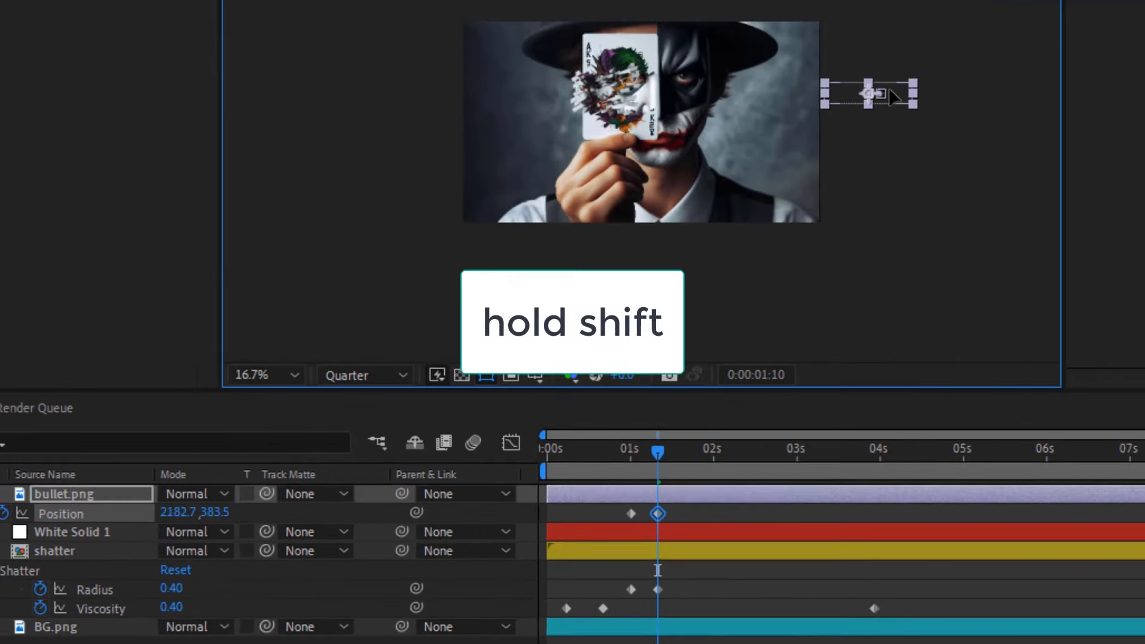
drag(538, 109, 413, 109)
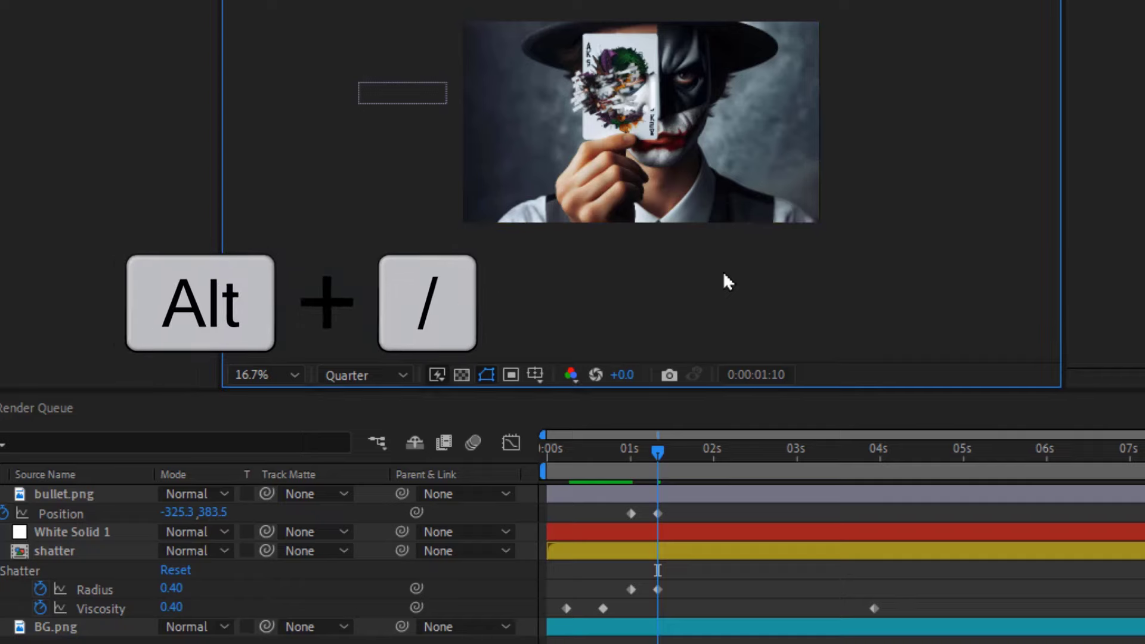
key(alt+slash)
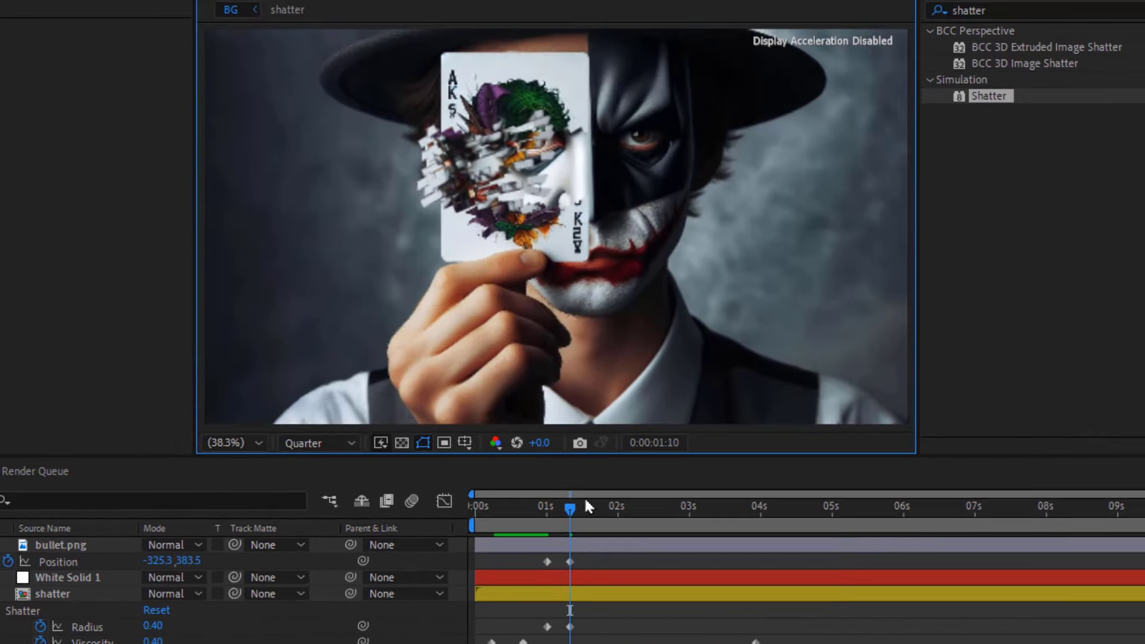
Preview the bullet striking the card and collapse the open layer properties.
drag(569, 507, 553, 508)
key(space)
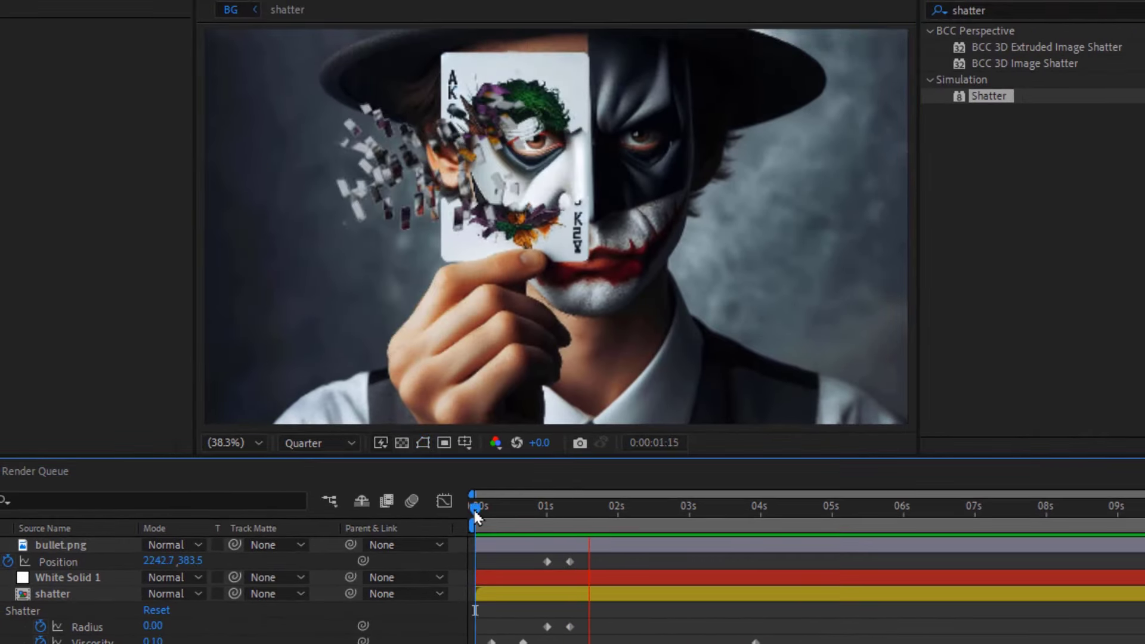
key(u)
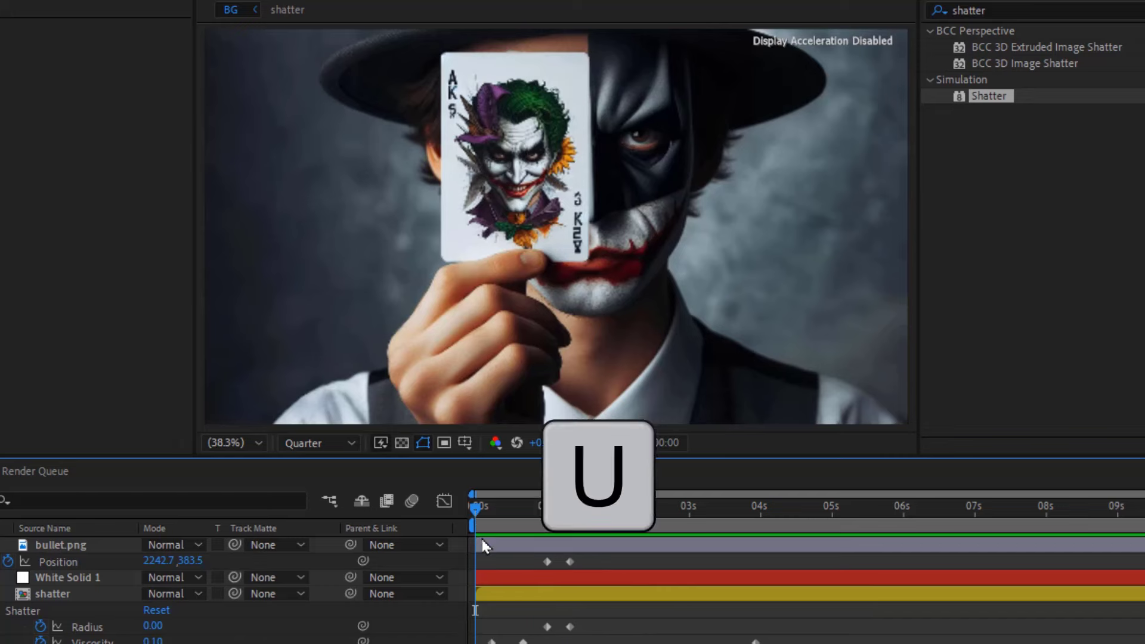
click(481, 544)
key(u)
click(494, 577)
key(u)
click(498, 620)
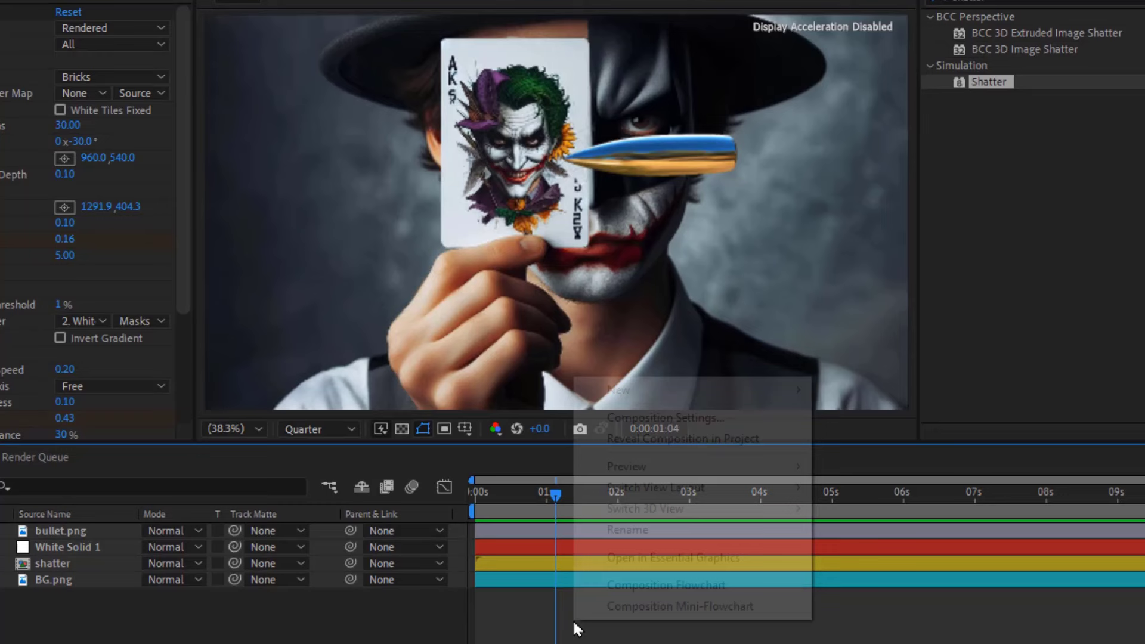
Add a new adjustment layer with a cyan label.
right_click(572, 619)
mouse_move(620, 389)
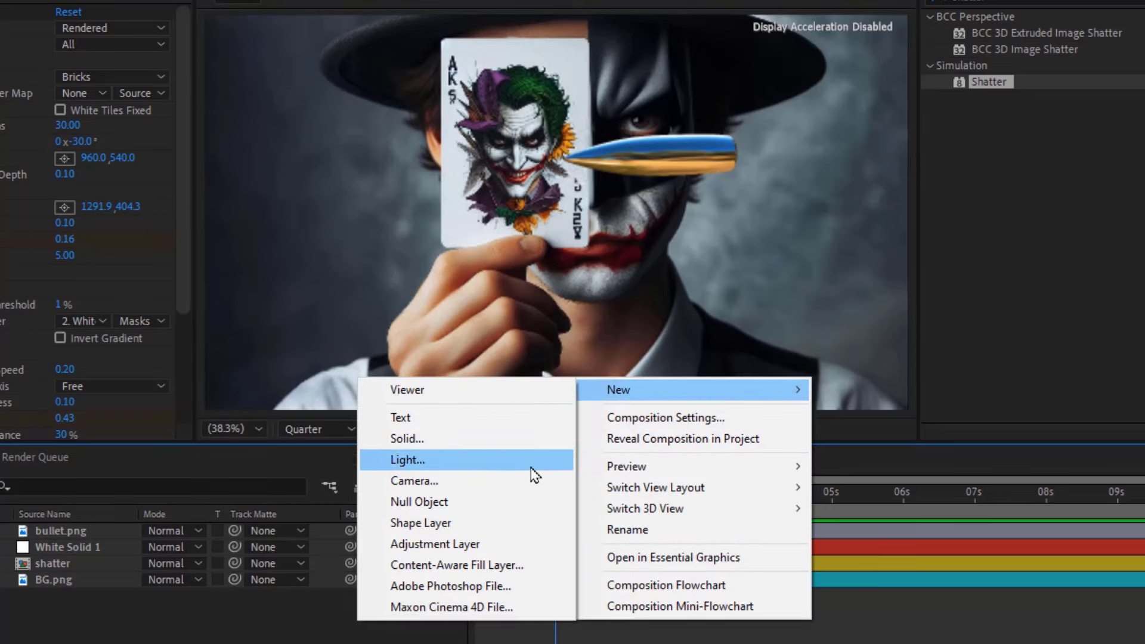
click(531, 546)
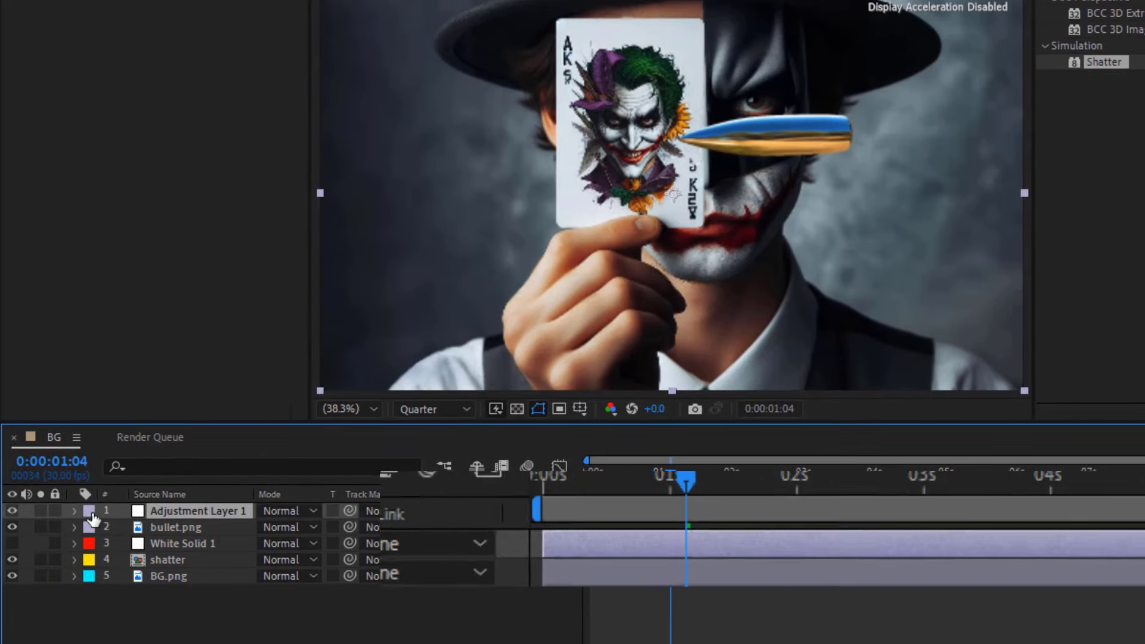
click(91, 513)
click(141, 438)
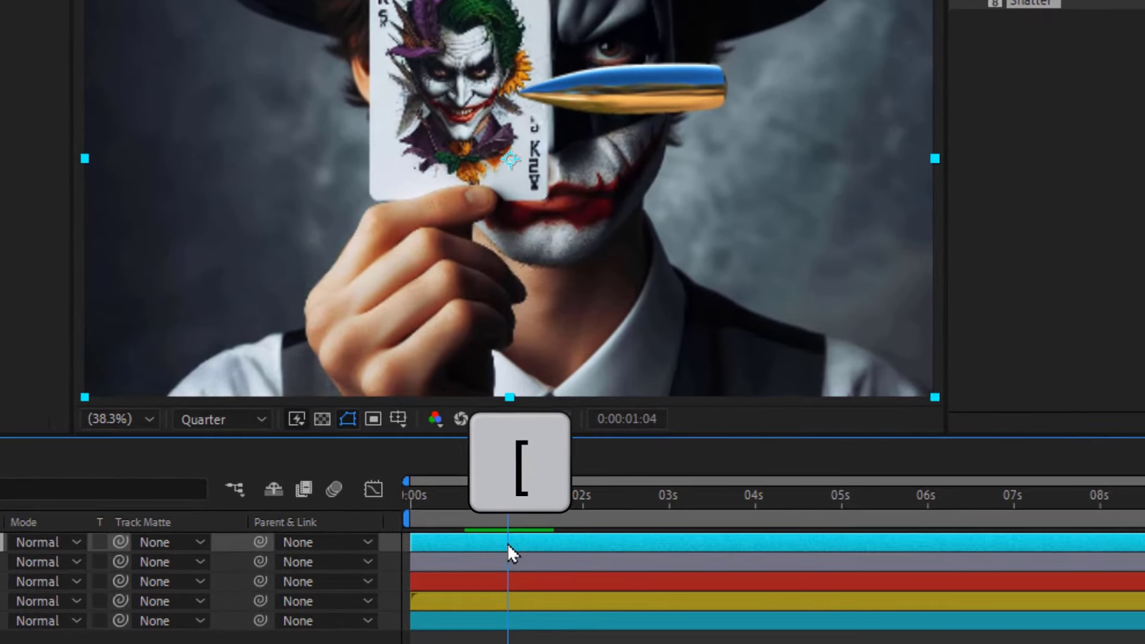
Trim the adjustment layer to run from 1:04 to 1:14.
key(bracketleft)
key(shift+Page_Down)
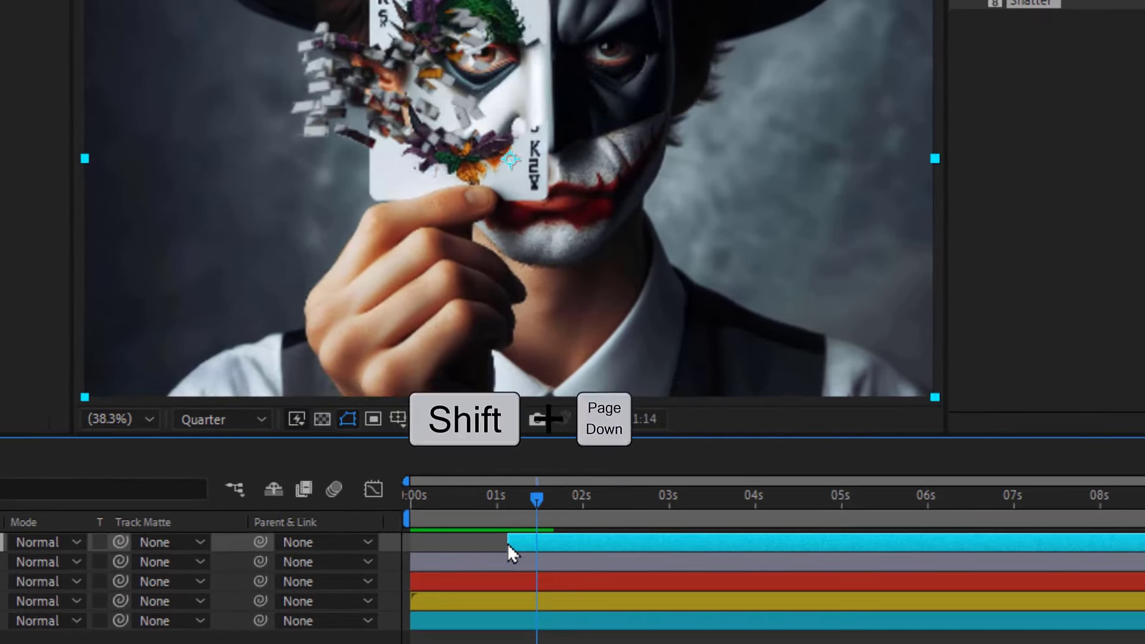
key(alt+bracketright)
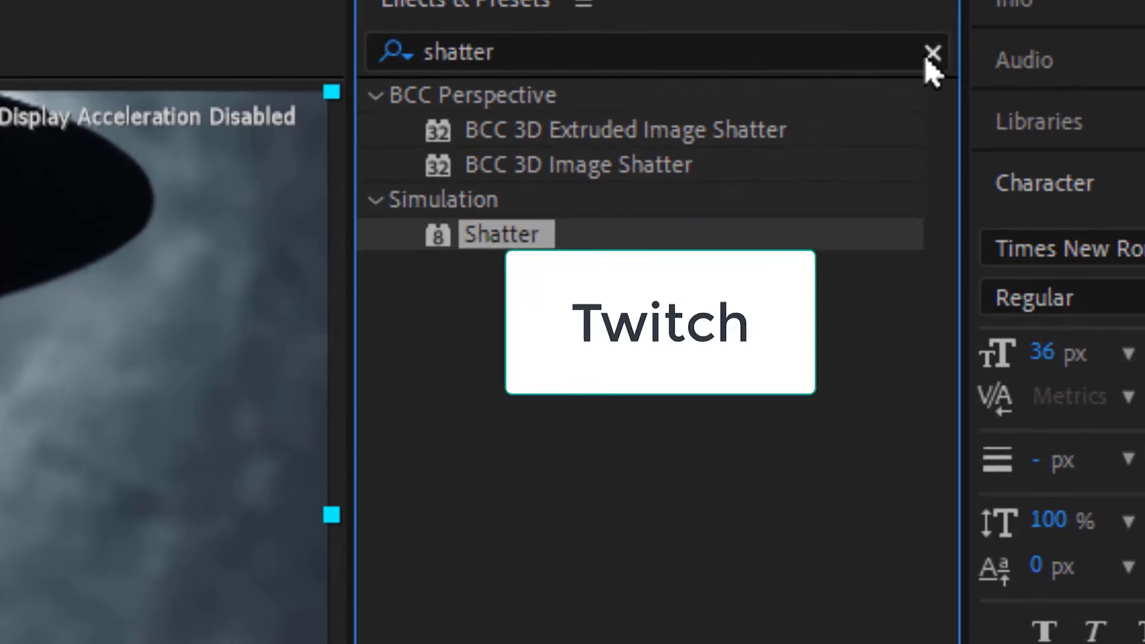
Search Effects & Presets for Twitch and apply it to the adjustment layer.
click(928, 56)
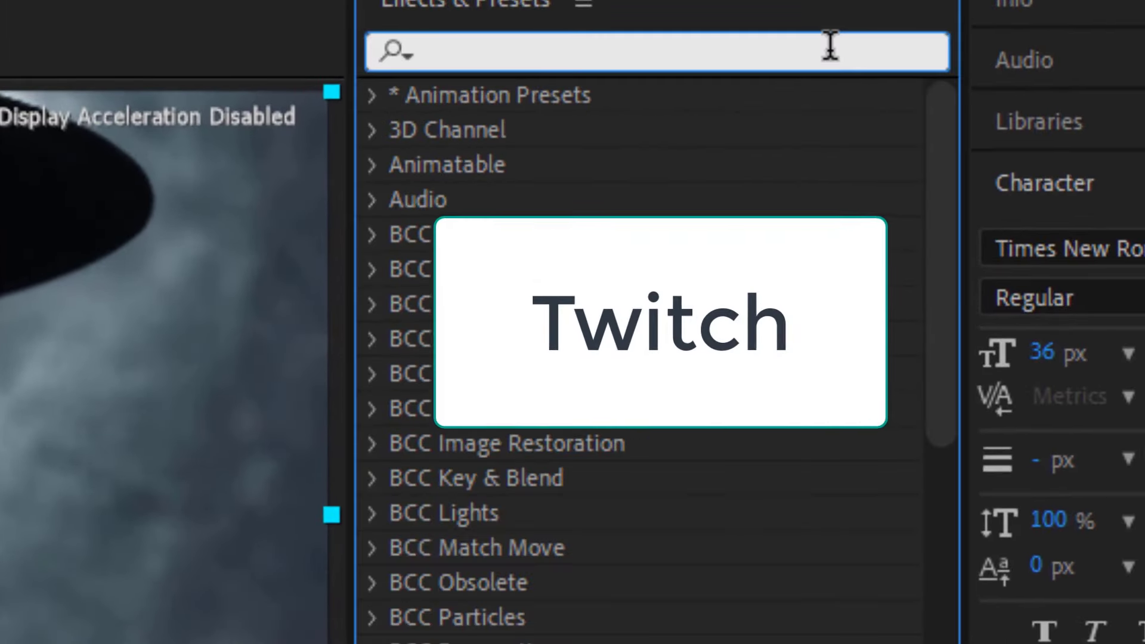
text(twitch)
drag(514, 138, 532, 536)
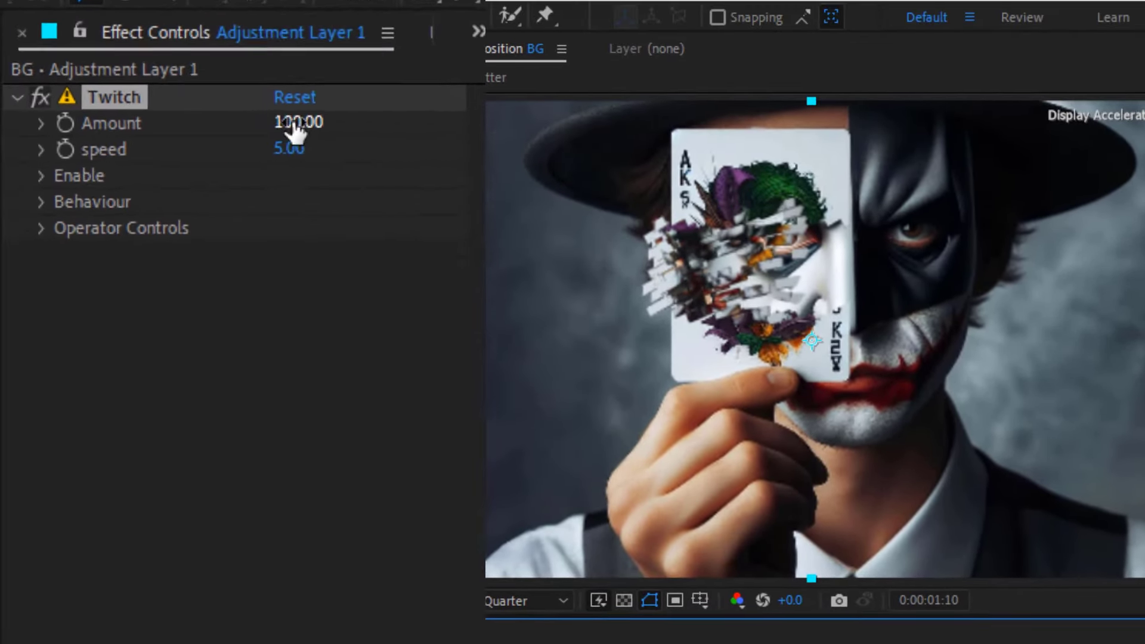
Set the Twitch Amount to 5 and Speed to 100.
click(294, 123)
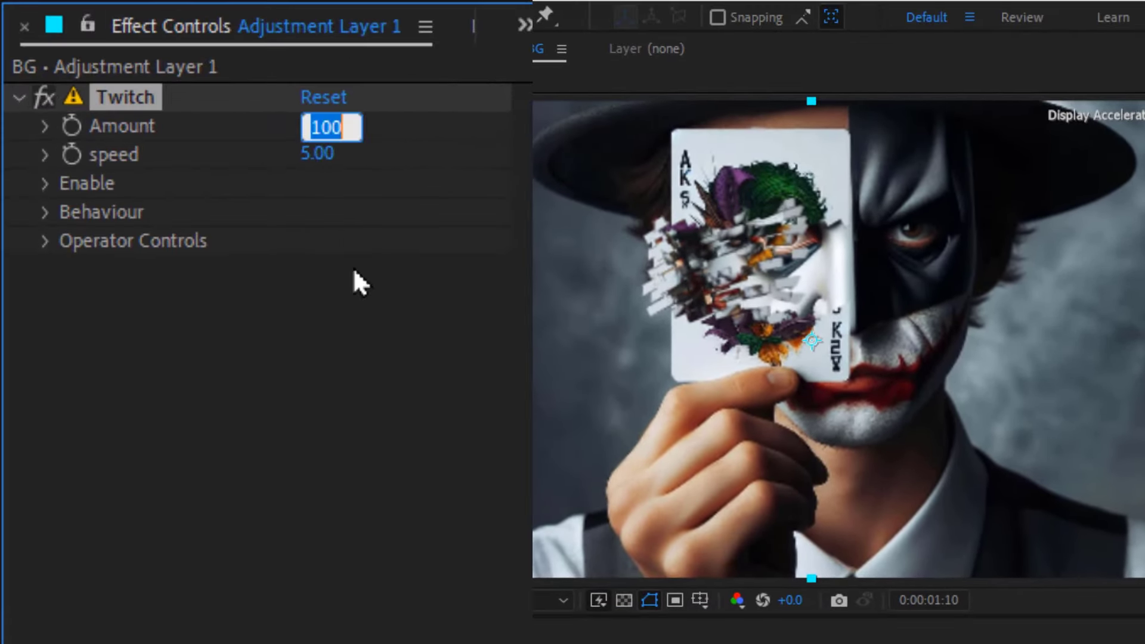
text(5)
key(Return)
click(289, 149)
text(100)
key(Return)
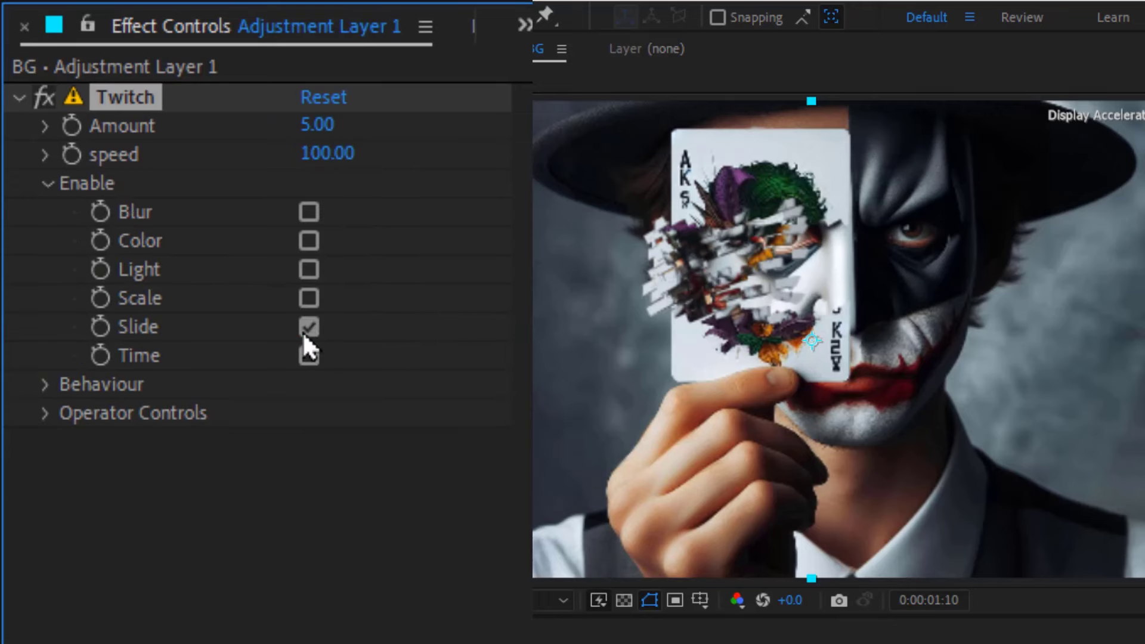
Enable the Slide twitch, set its RGB Split to 100, and return to an intact-card frame.
scroll(37, 406, down, 4)
scroll(60, 378, down, 4)
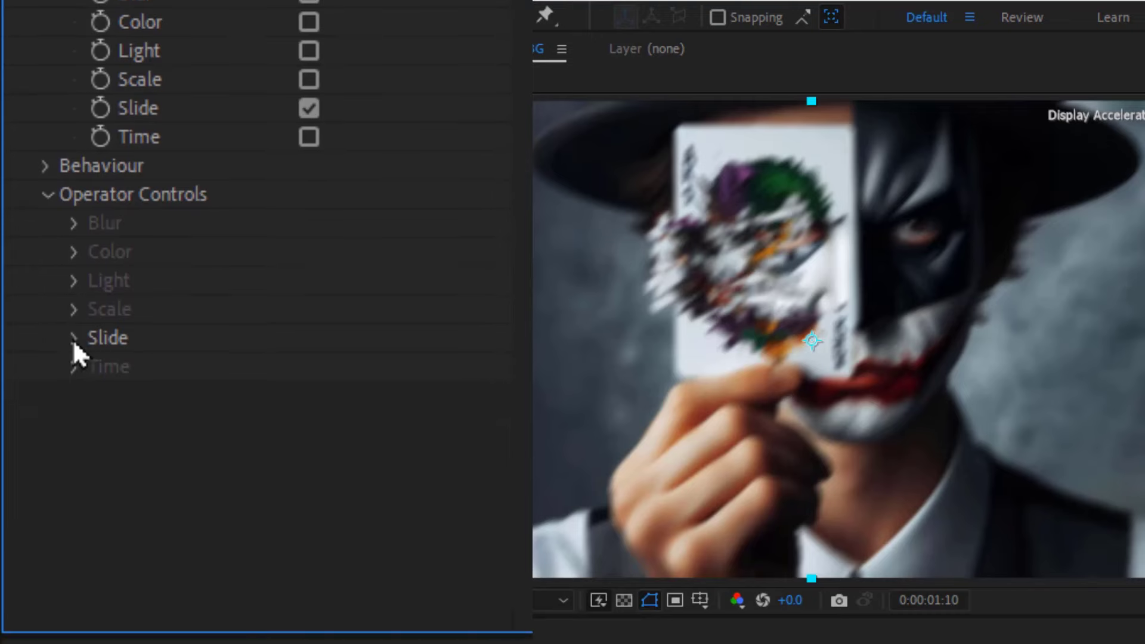
click(73, 337)
text(100)
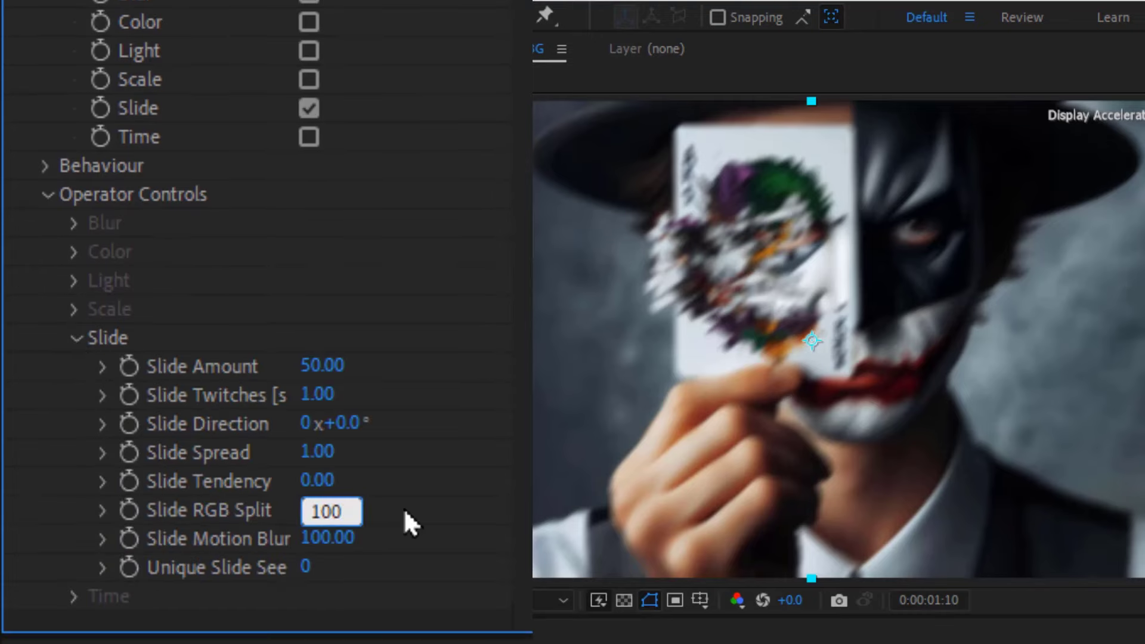
key(Return)
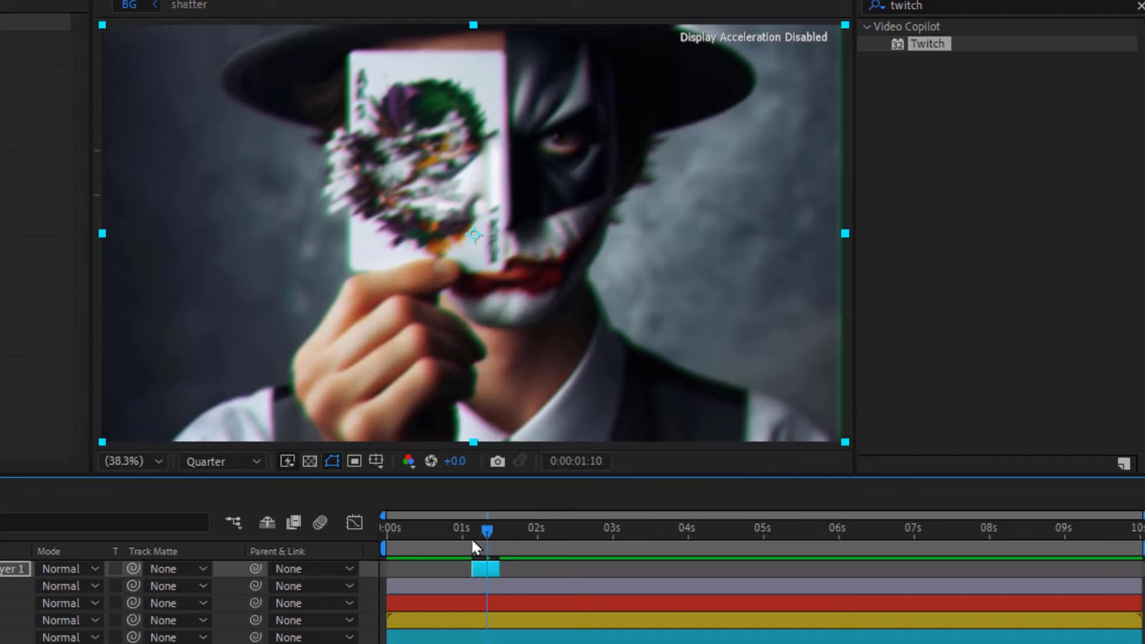
drag(471, 536, 439, 536)
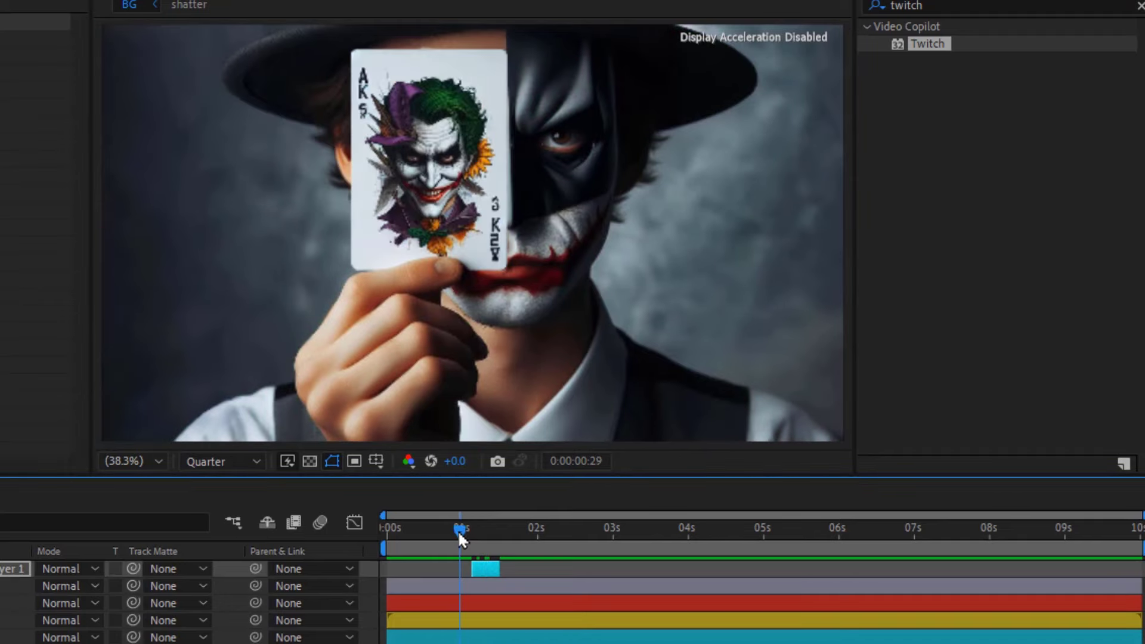
Preview the card shattering and stop on a mid-shatter frame around 2:17.
key(space)
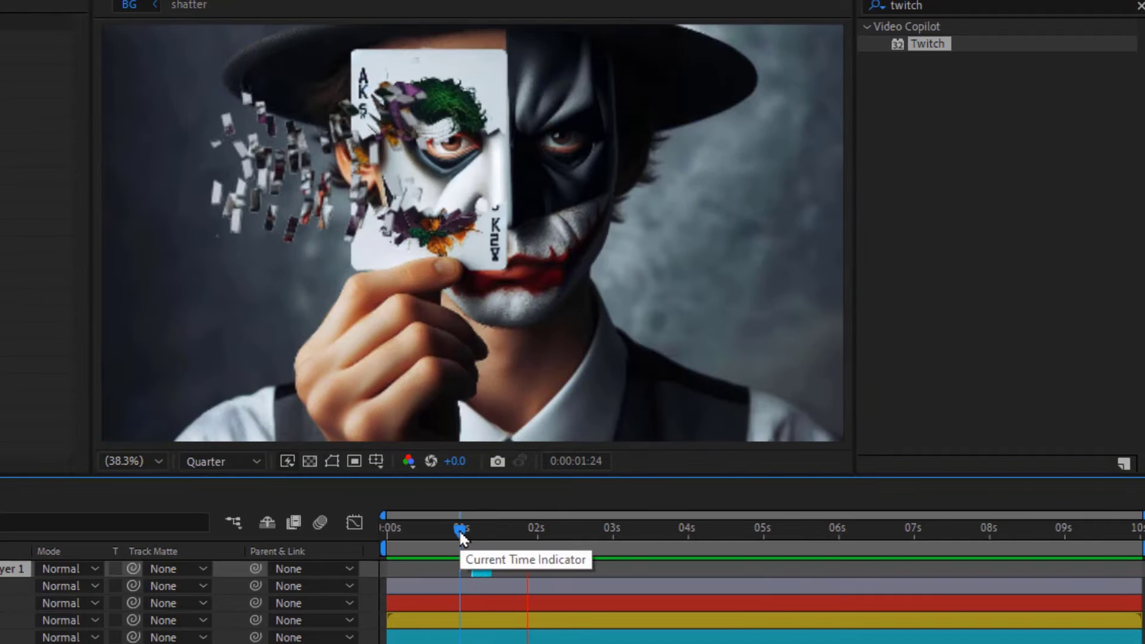
drag(460, 535, 371, 524)
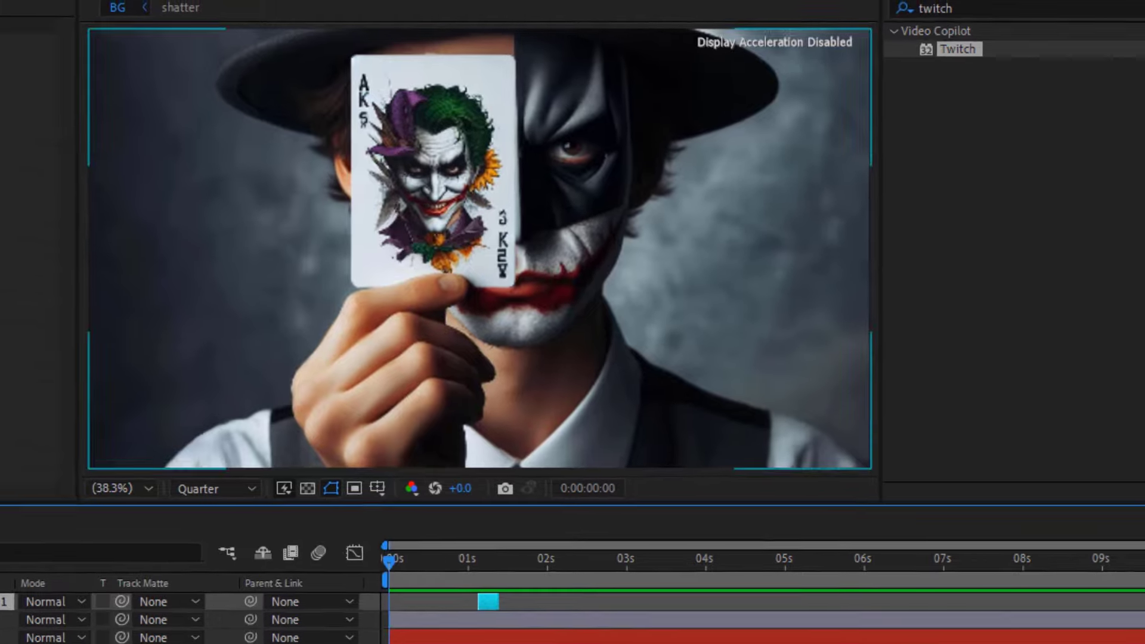
key(space)
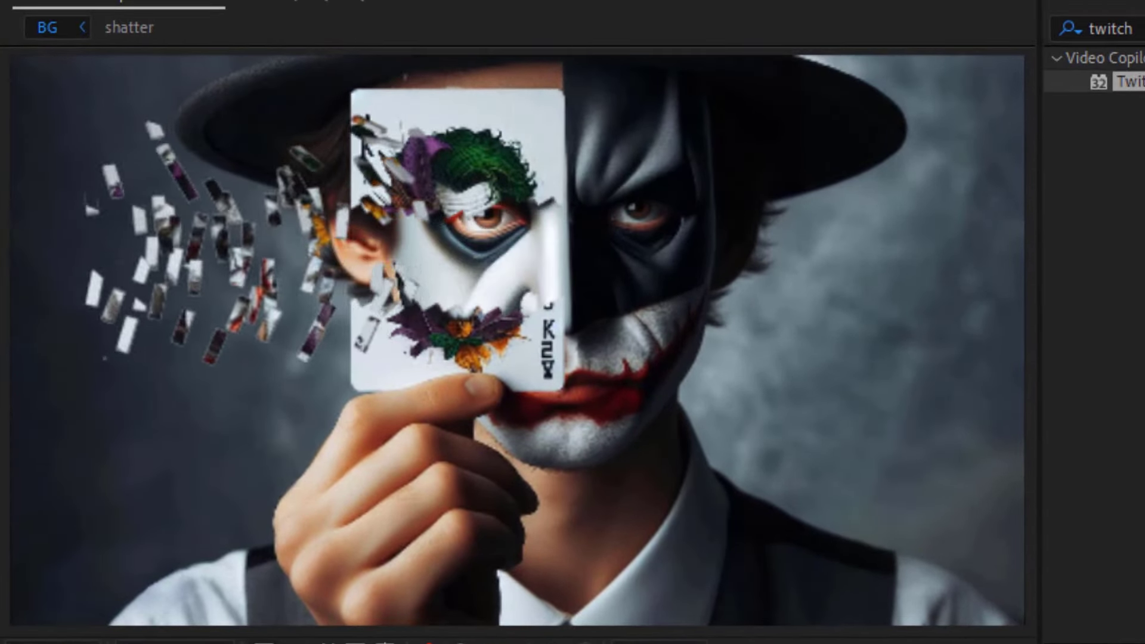
key(space)
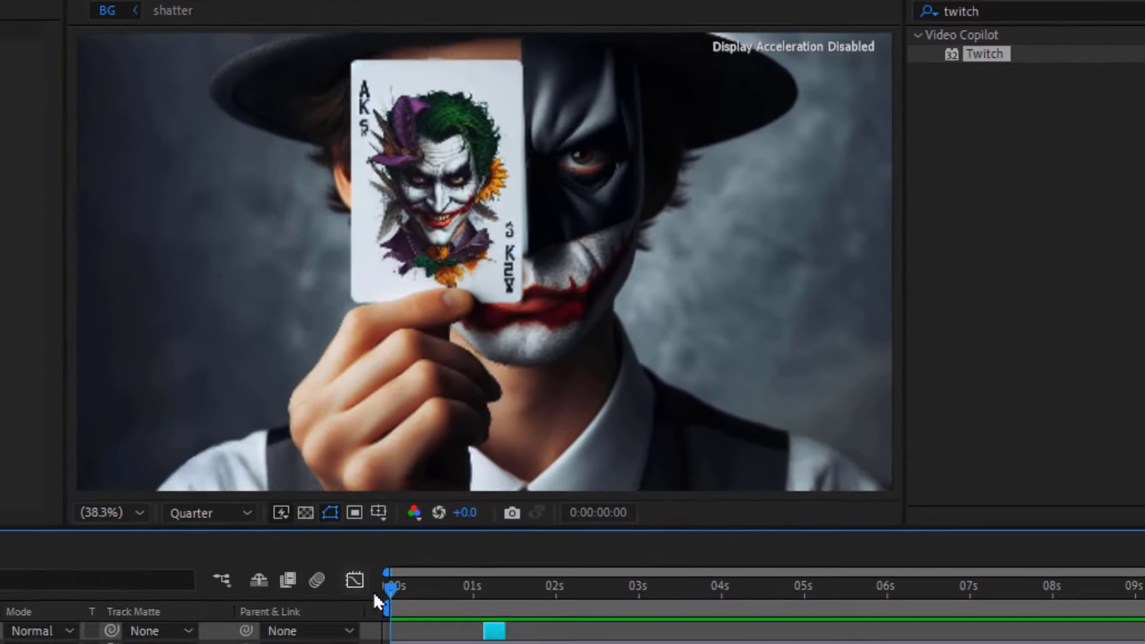
drag(389, 528, 582, 524)
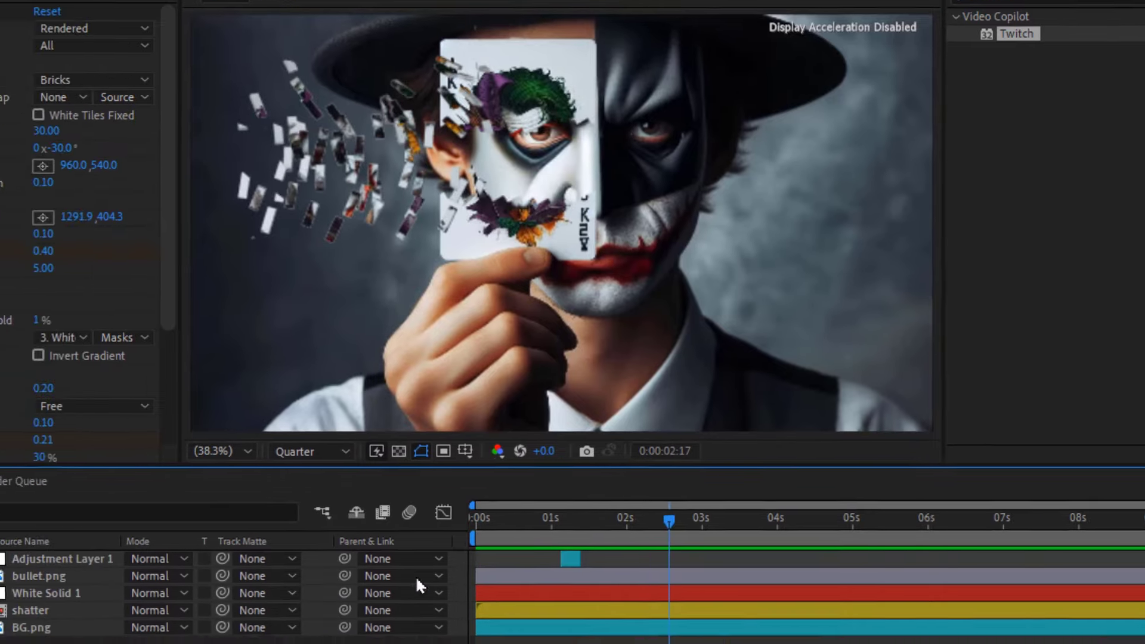
Duplicate the shatter layer and set the lower copy's Repetitions to 90.
key(ctrl+d)
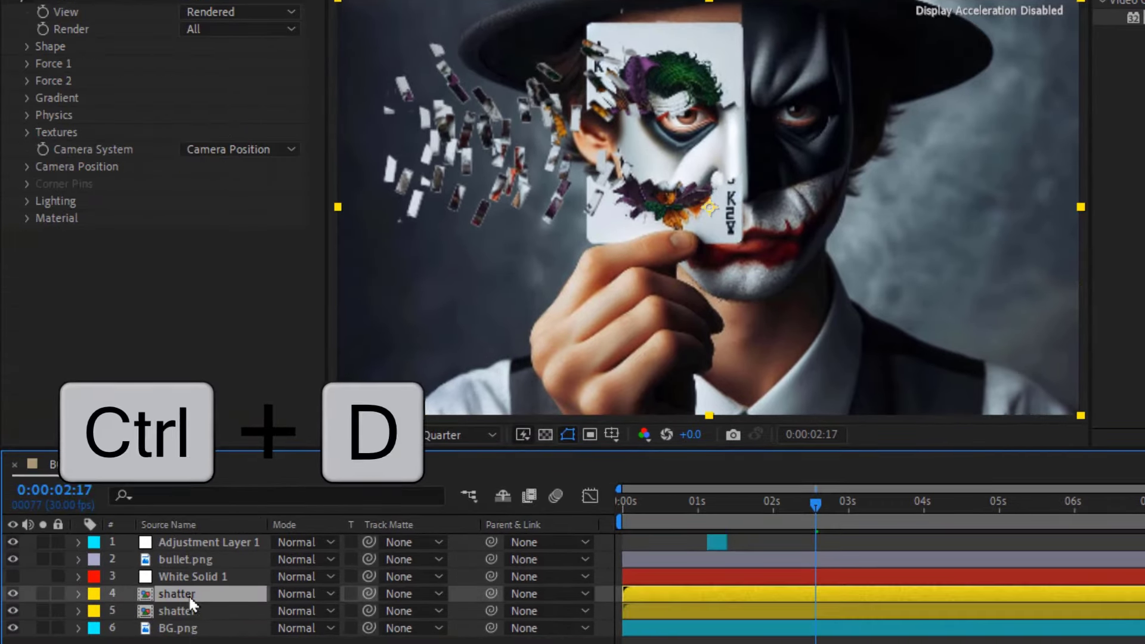
click(192, 611)
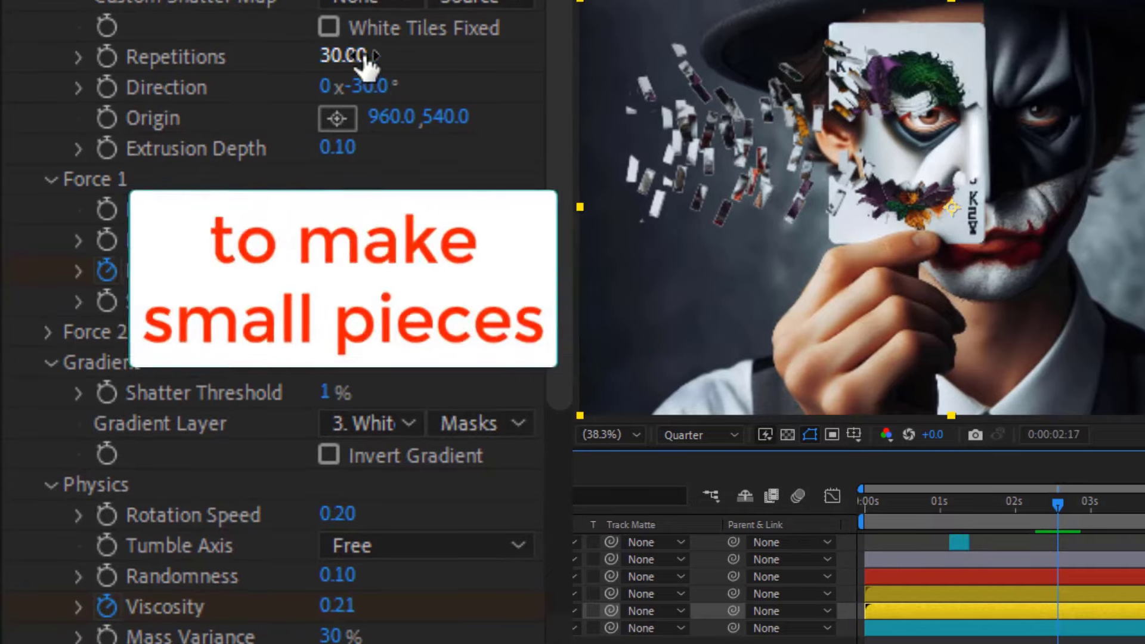
click(242, 98)
text(90)
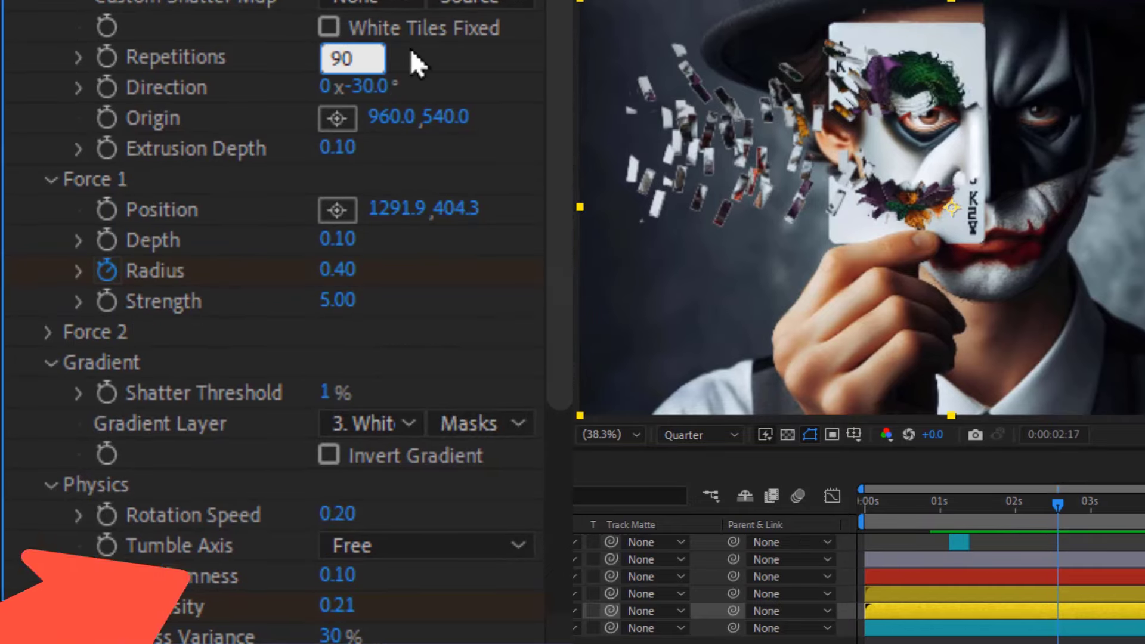
key(Return)
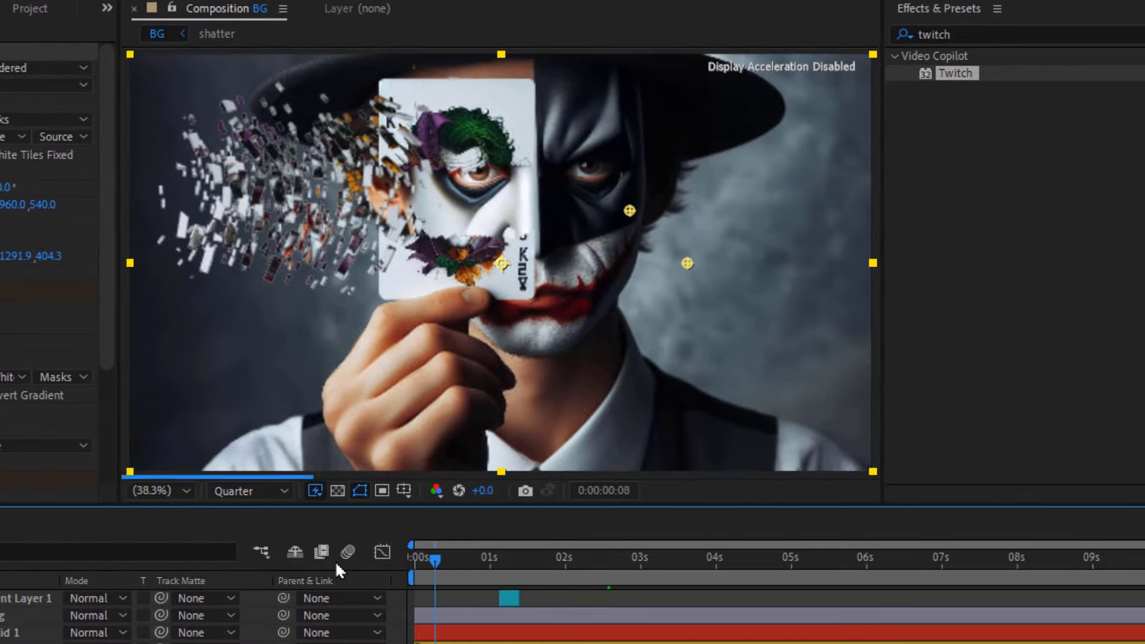
click(414, 561)
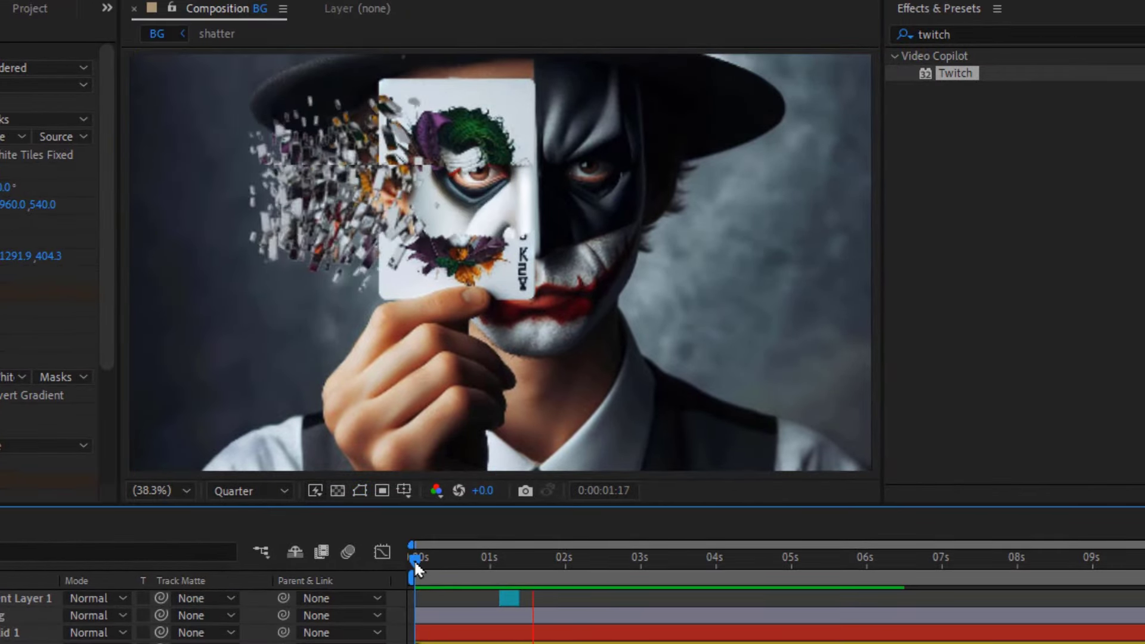
key(space)
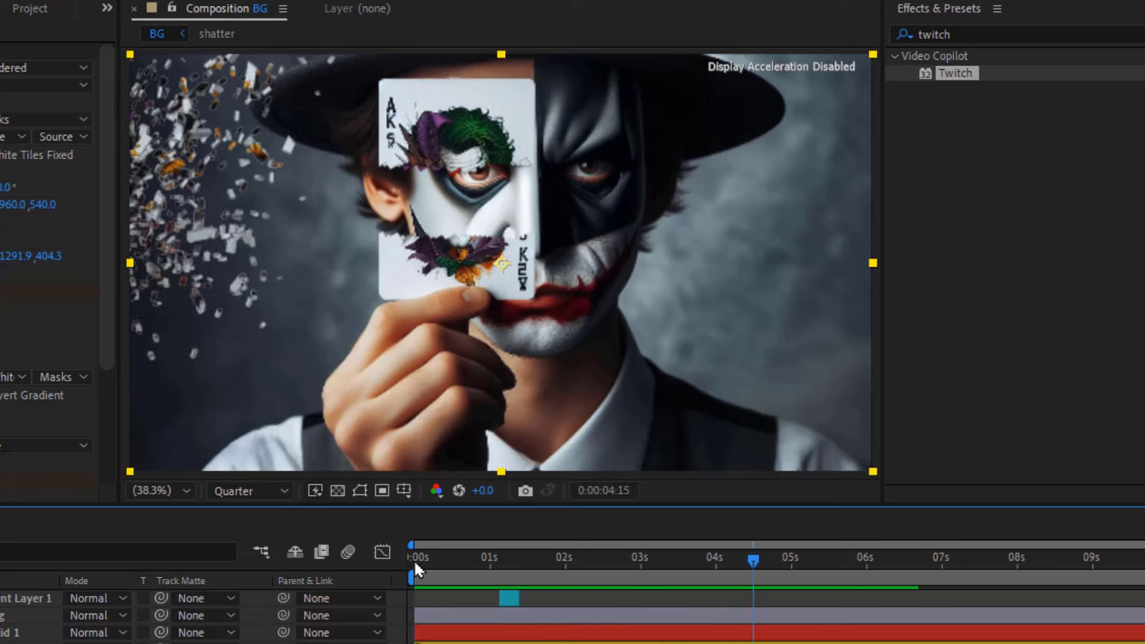
Hide the adjustment layer and both shatter layers, and reveal bullet.png's Position keyframes at 1:00.
drag(414, 560, 538, 563)
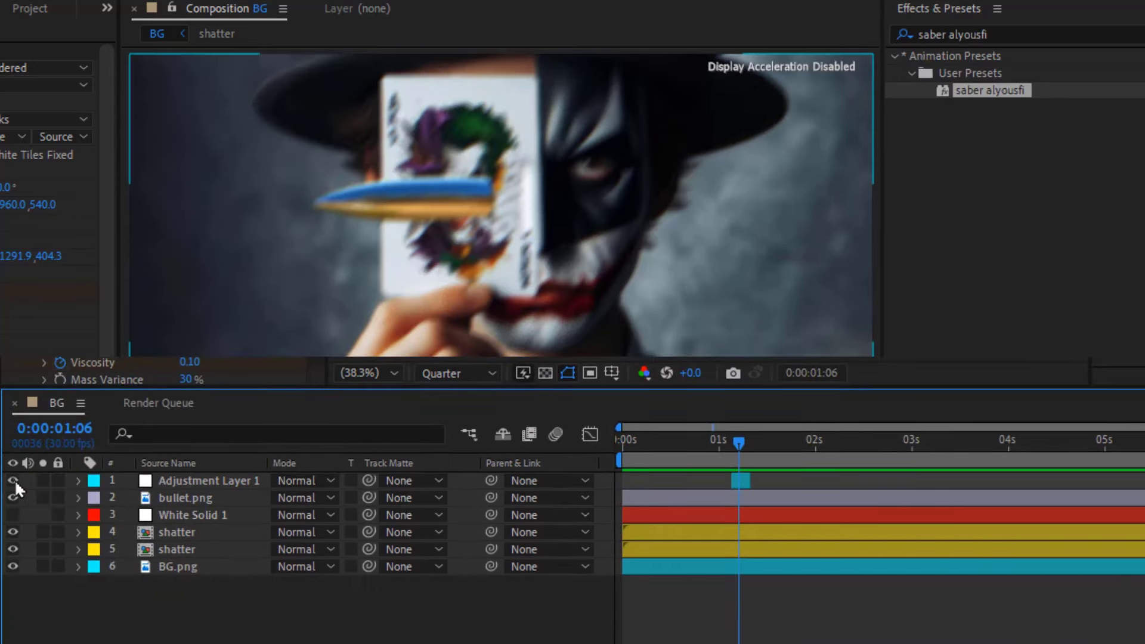
click(12, 480)
drag(13, 532, 13, 549)
click(739, 496)
key(u)
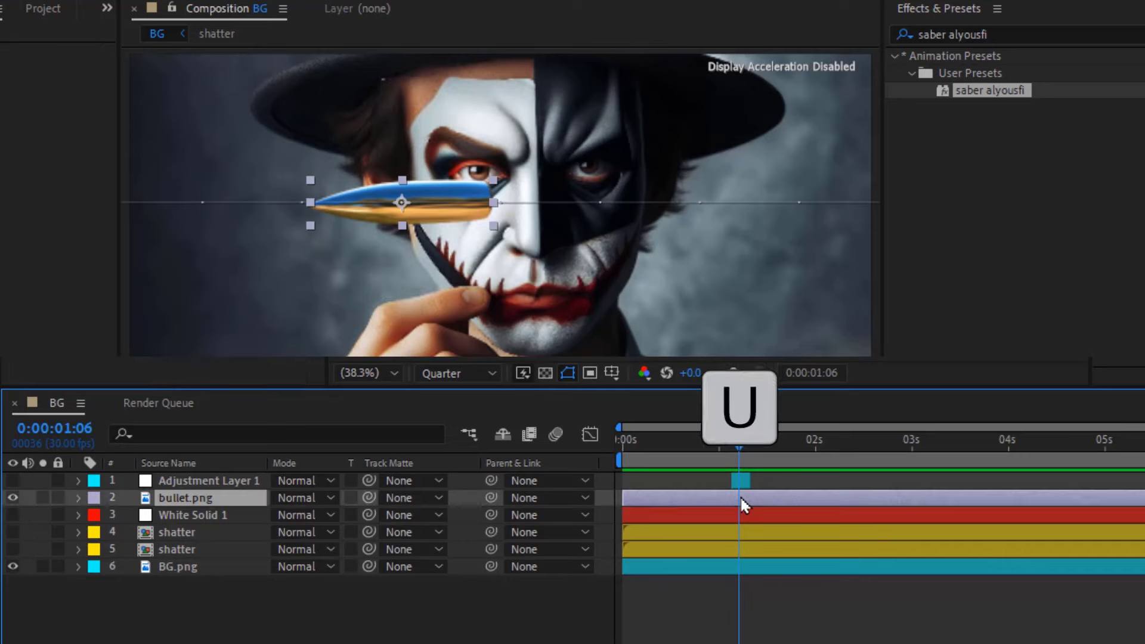
drag(740, 458, 722, 456)
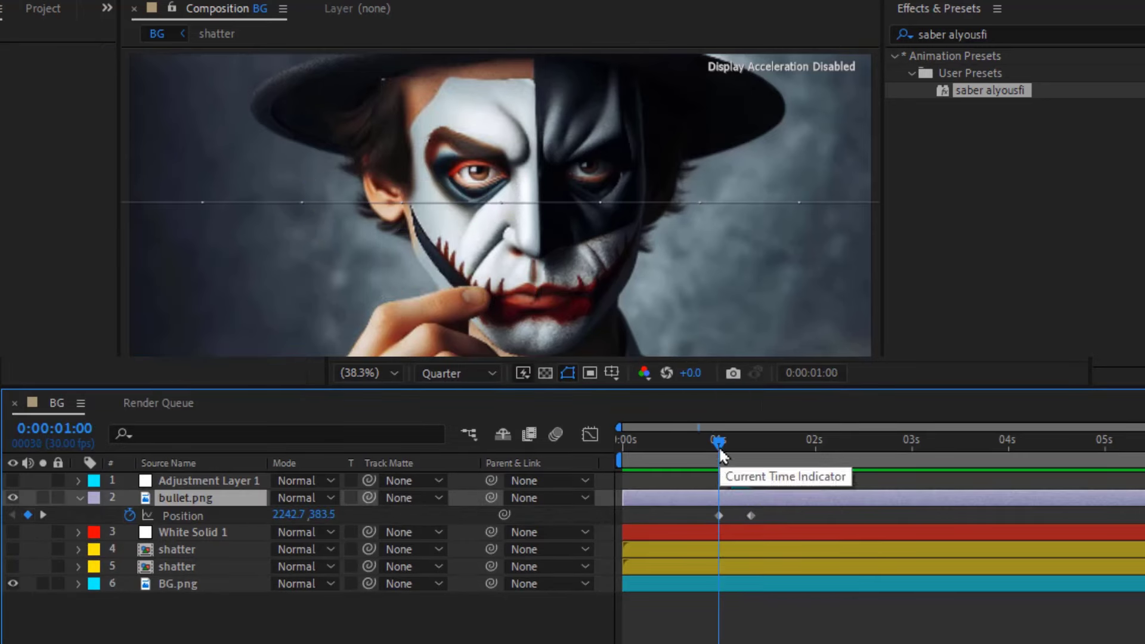
Create a black solid named saber, apply the Saber glow preset, and collapse its effects.
right_click(748, 610)
mouse_move(775, 368)
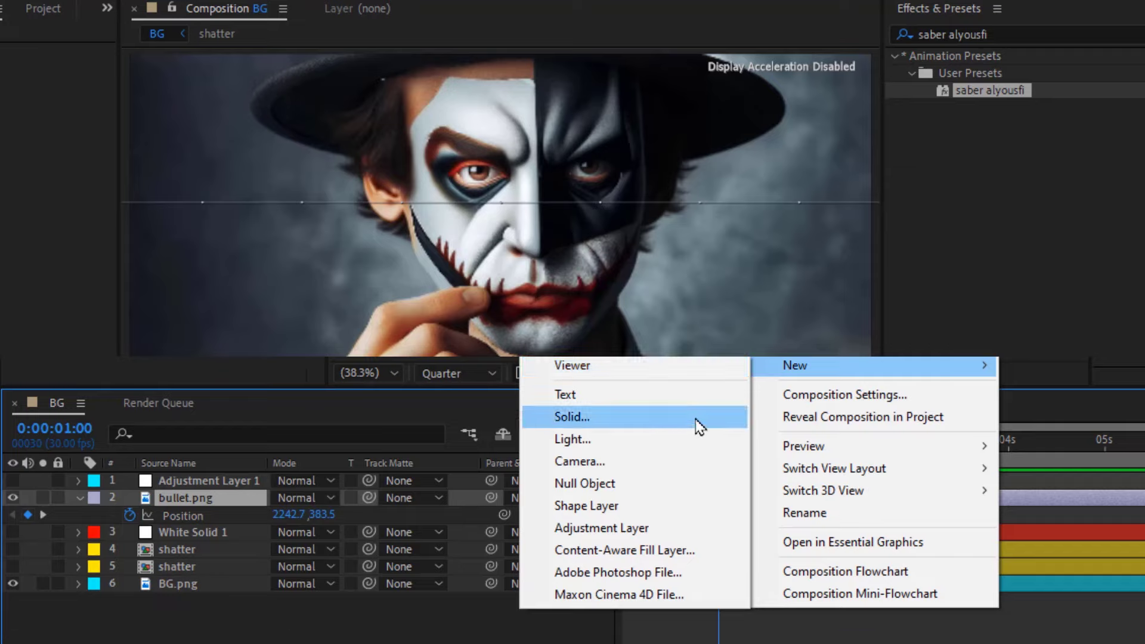
click(699, 426)
text(sab)
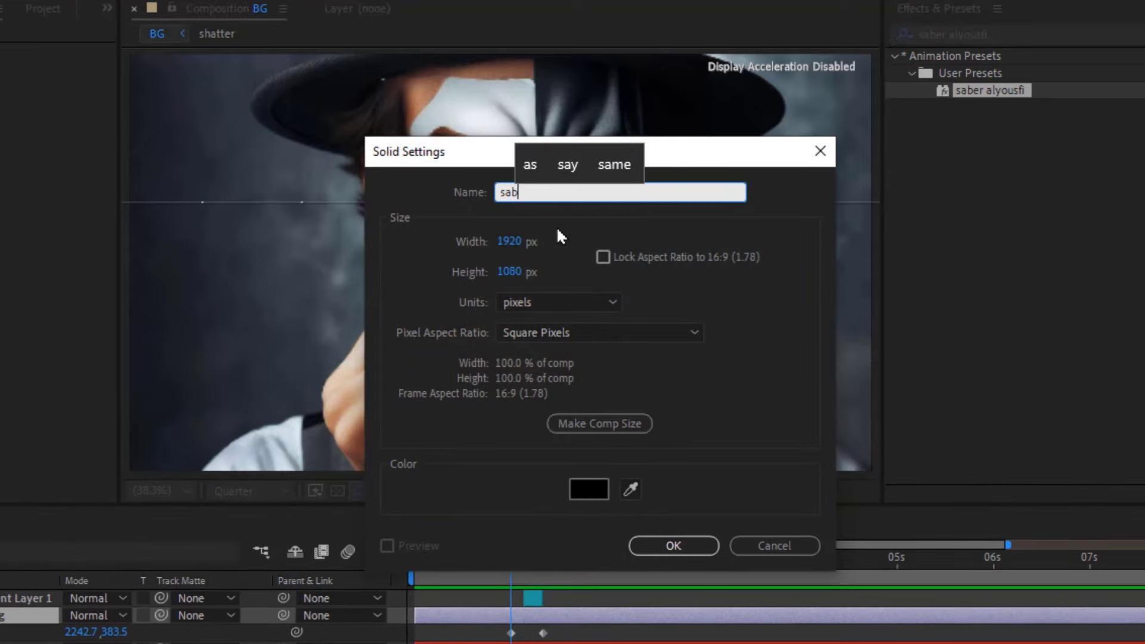
text(er)
click(652, 544)
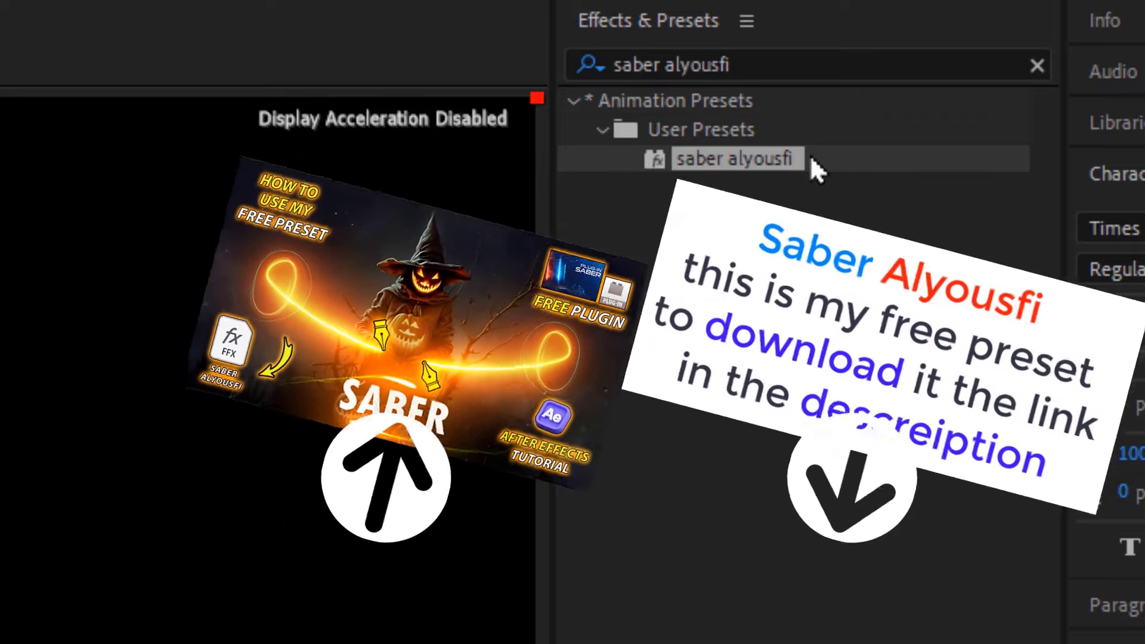
mouse_move(810, 155)
mouse_down()
mouse_move(841, 496)
mouse_move(771, 586)
mouse_up()
ctrl+click(11, 24)
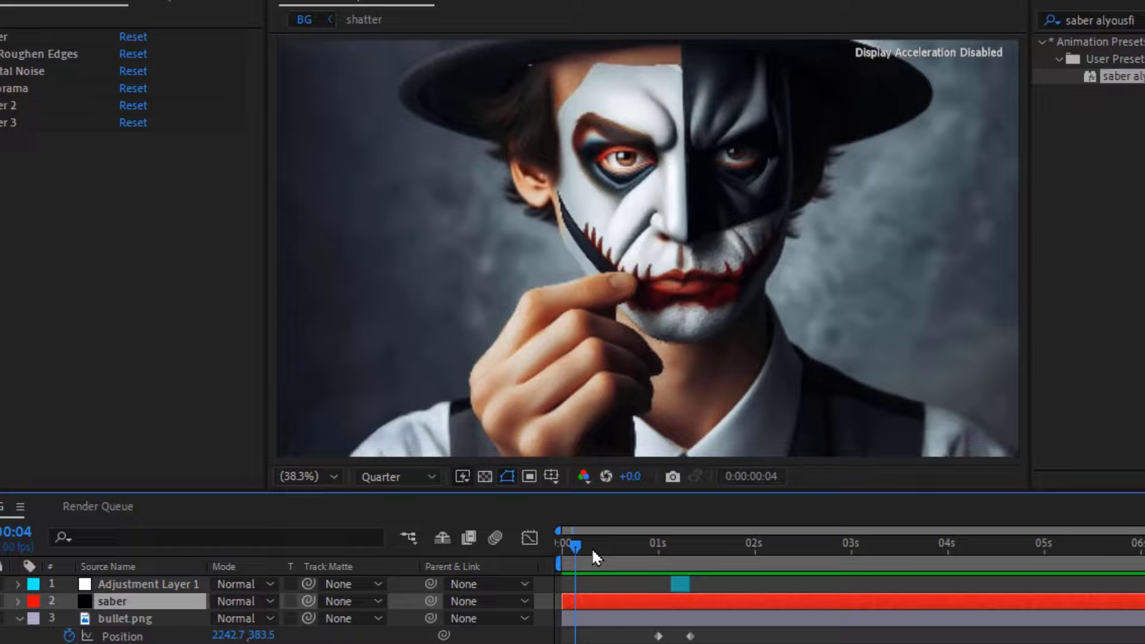
Turn on viewer rulers and place guides at eye level and at the bullet's height.
drag(623, 530, 718, 530)
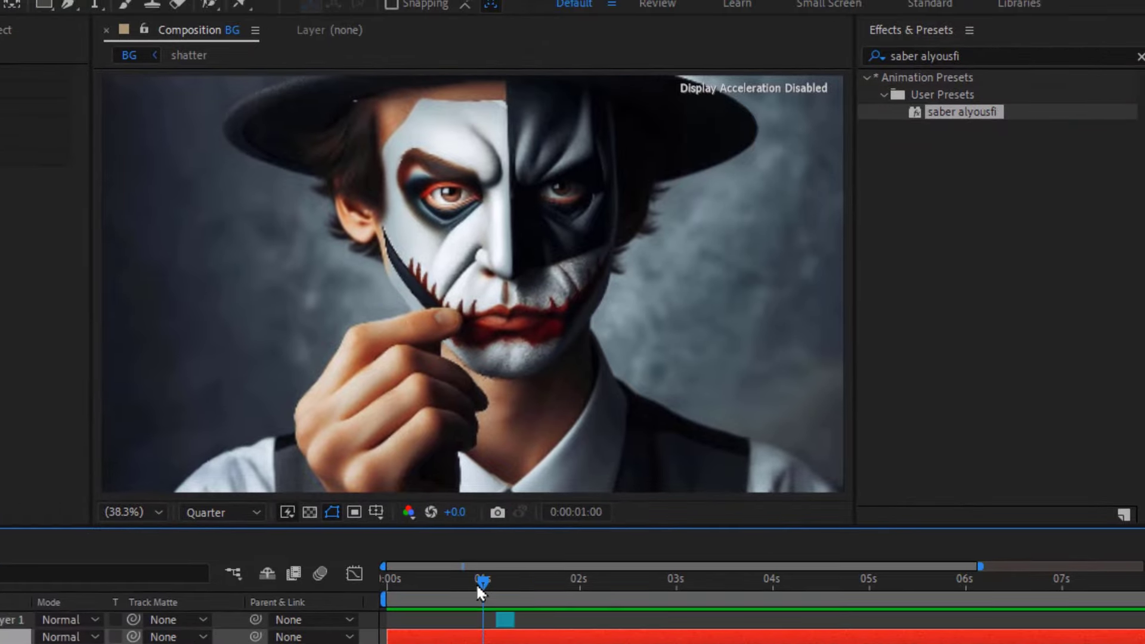
scroll(607, 391, down, 2)
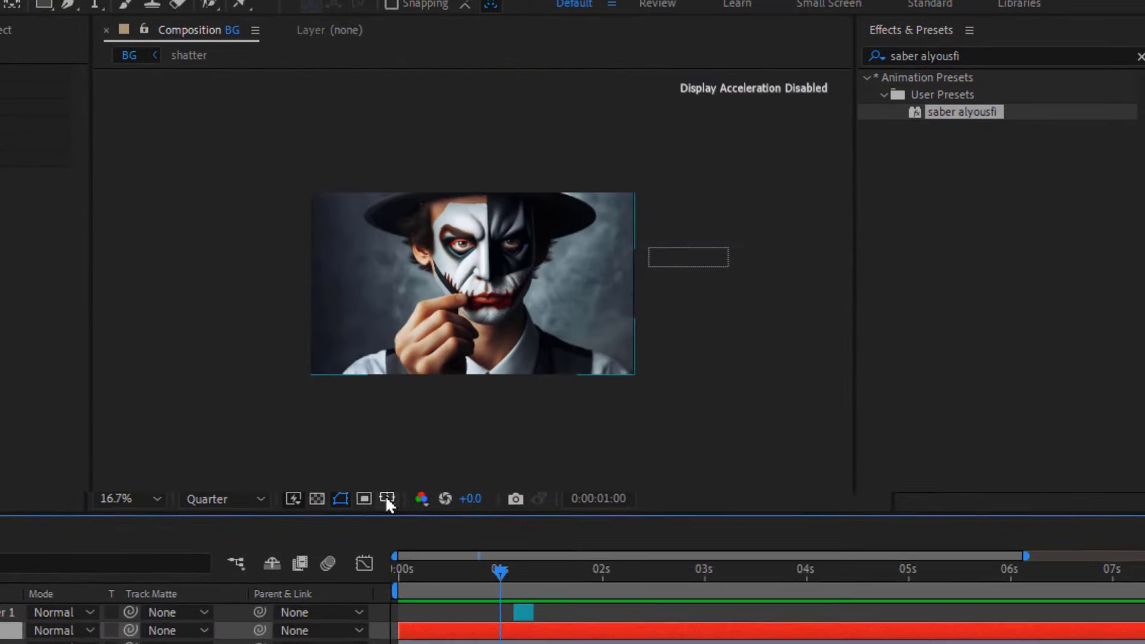
click(375, 511)
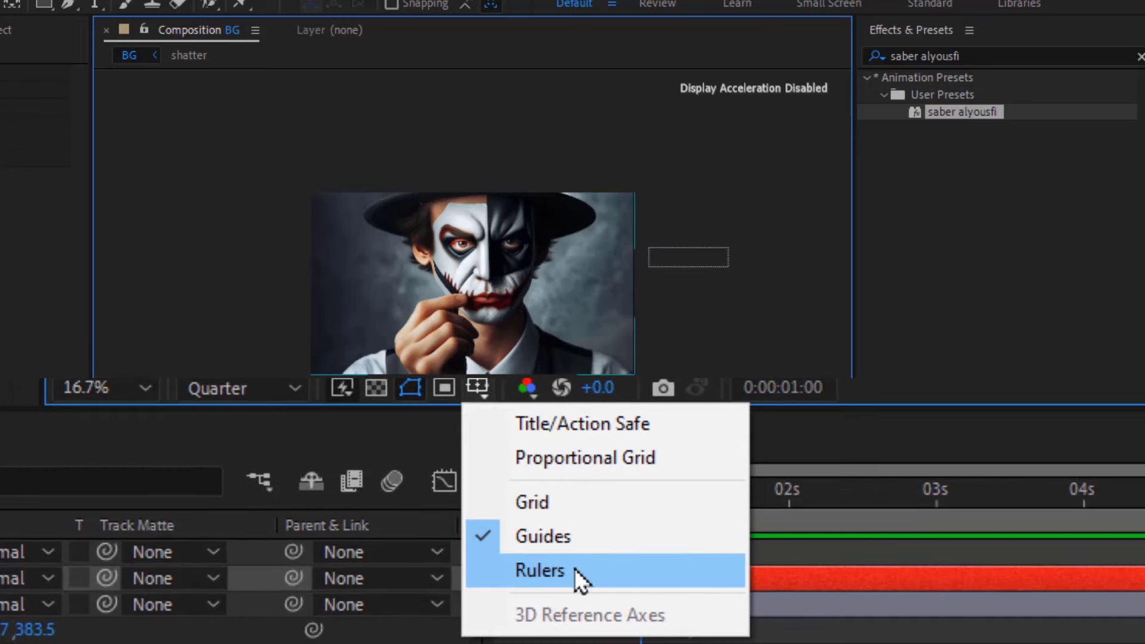
click(574, 568)
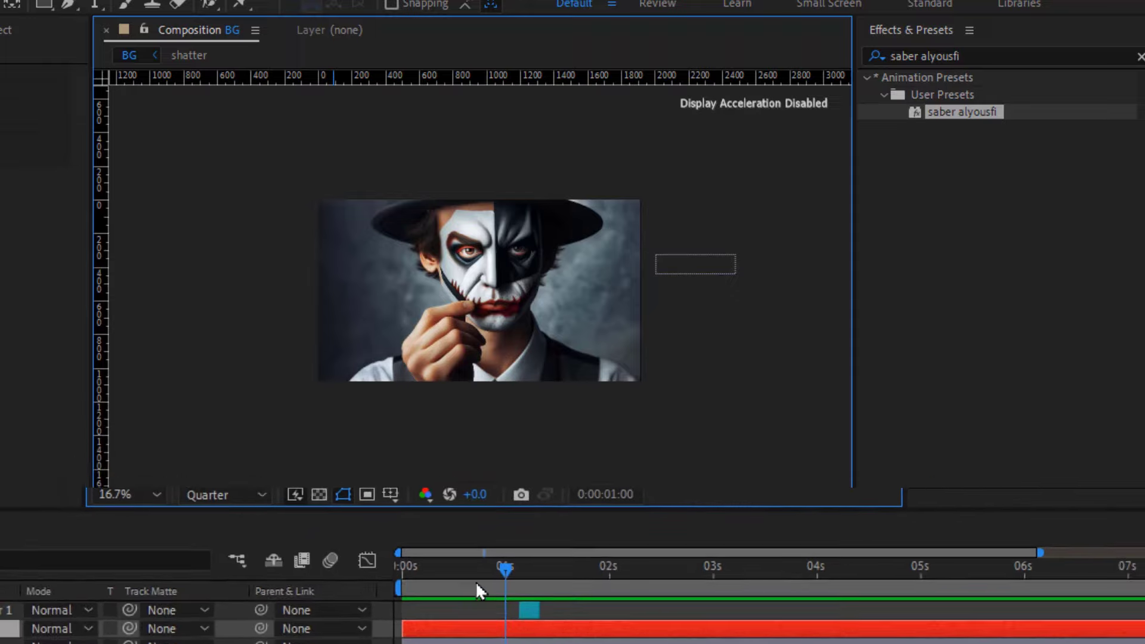
drag(595, 79, 587, 171)
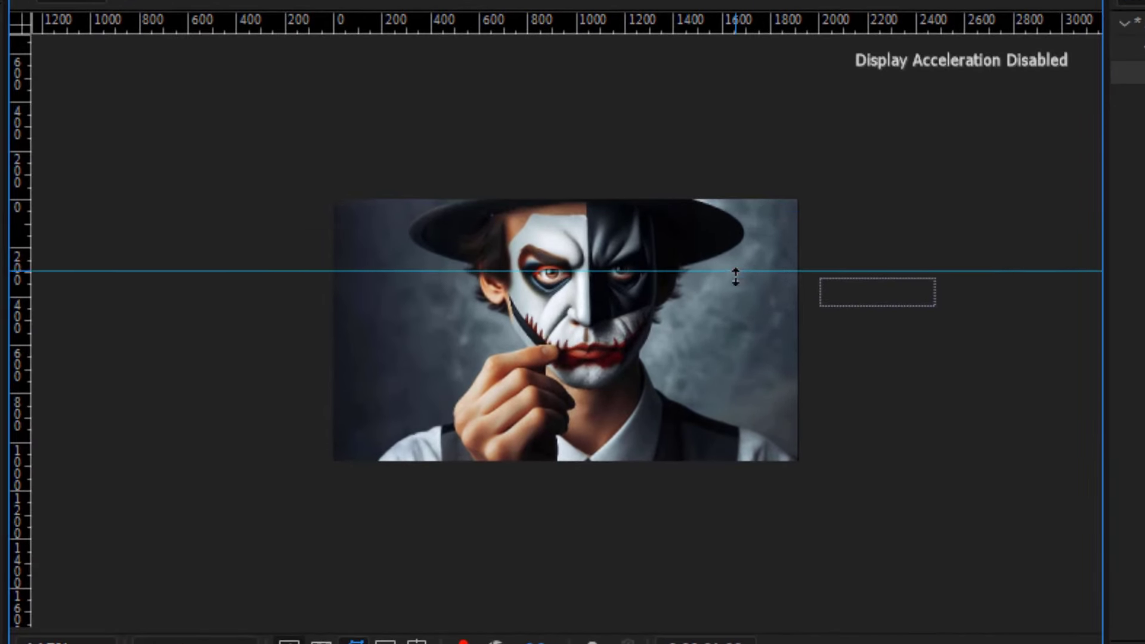
drag(575, 552, 577, 558)
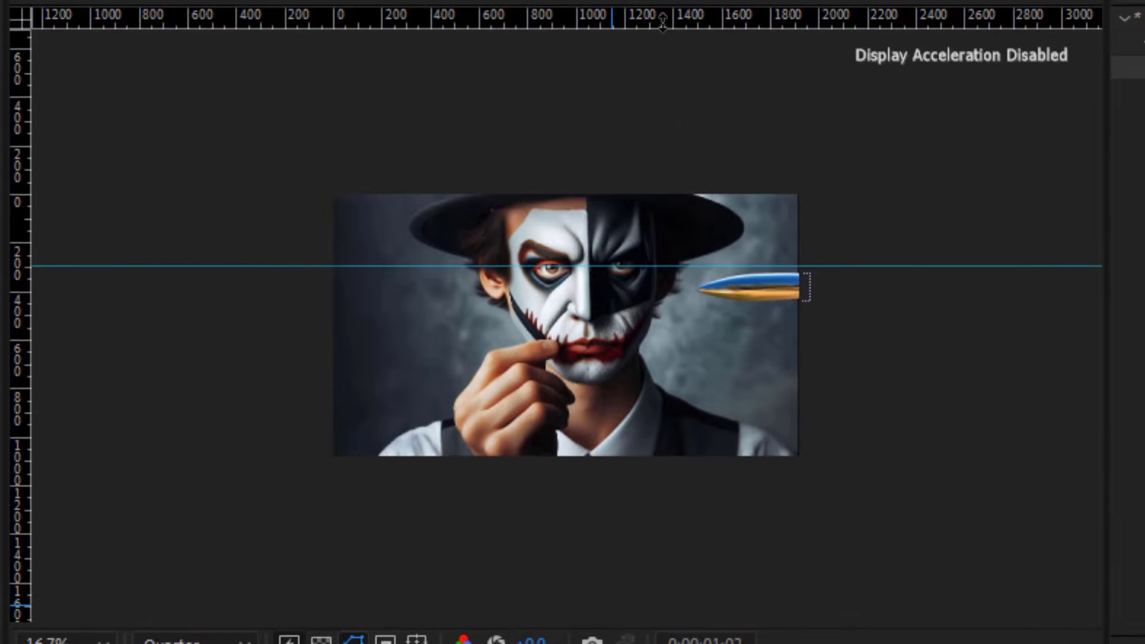
drag(674, 24, 673, 316)
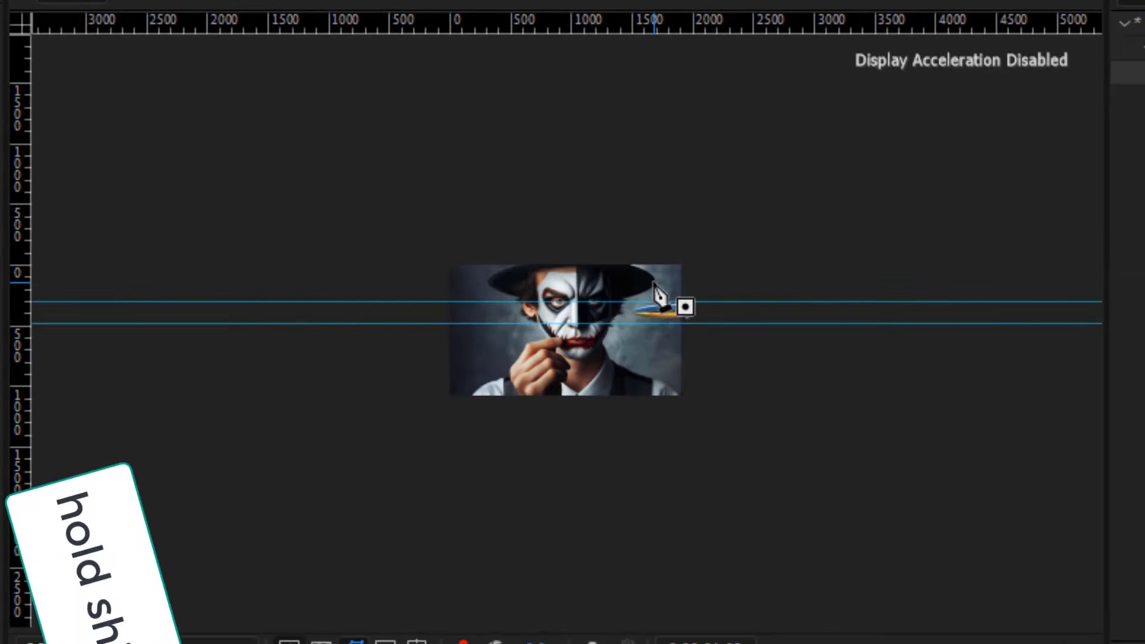
Draw a two-point horizontal path at the bullet's height, then remove the guide, hide rulers, and fit the view.
click(799, 313)
click(118, 313)
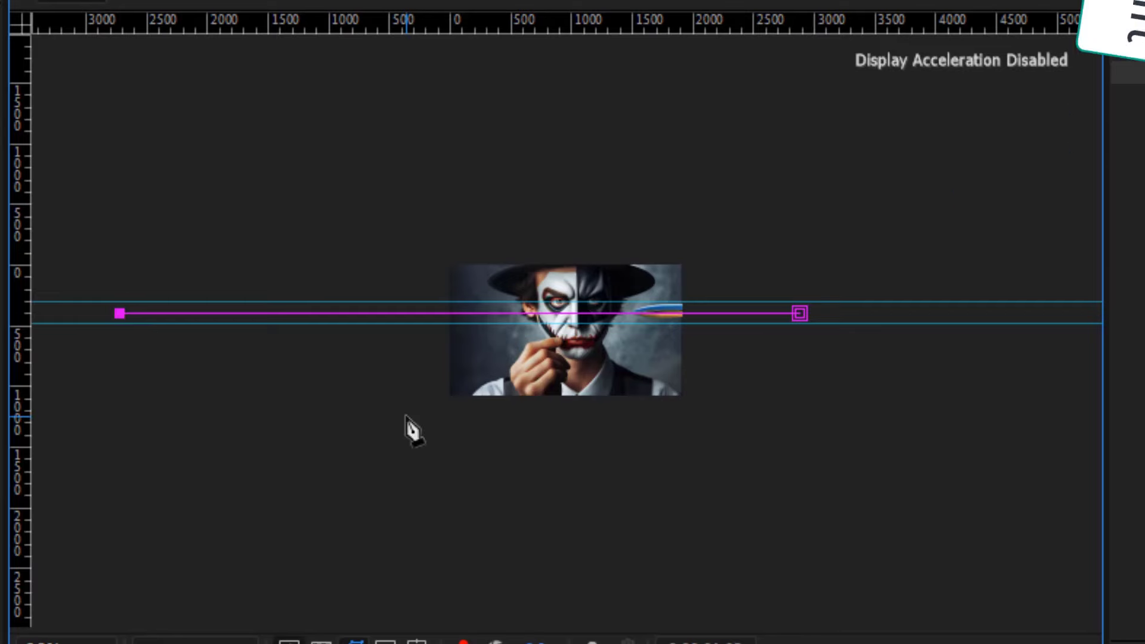
scroll(503, 482, up, 3)
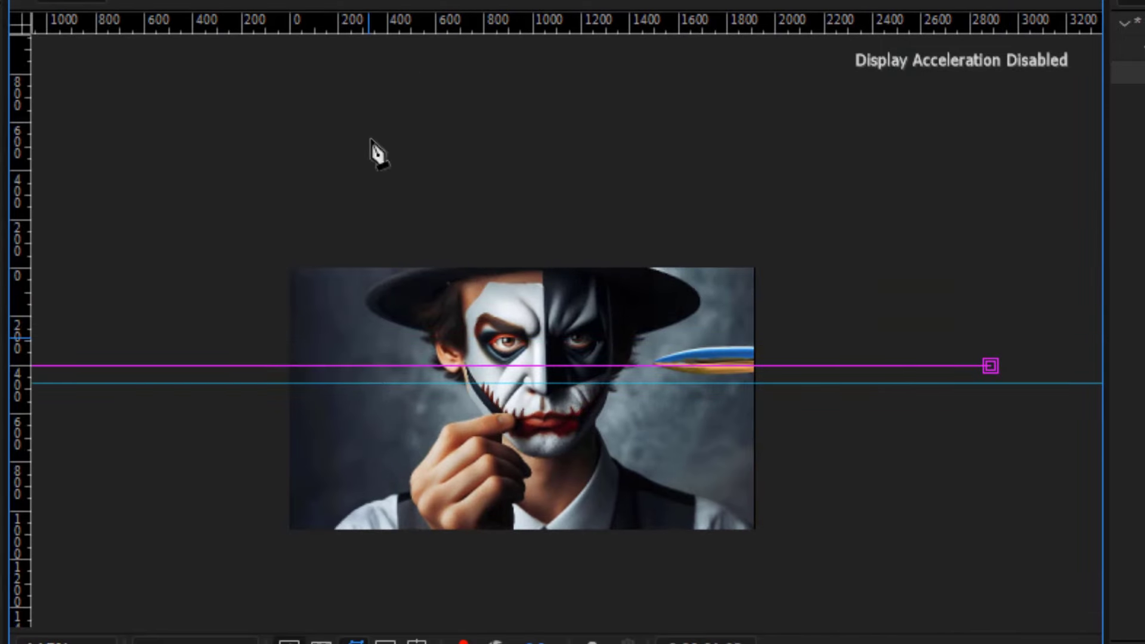
drag(339, 249, 339, 24)
click(417, 642)
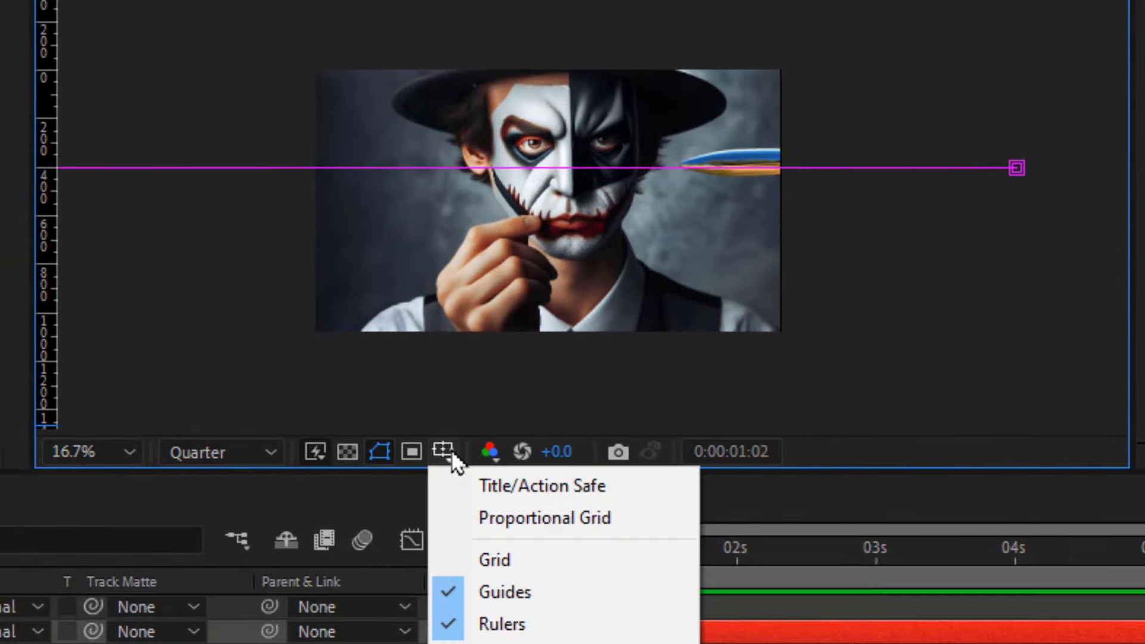
click(516, 620)
key(alt+slash)
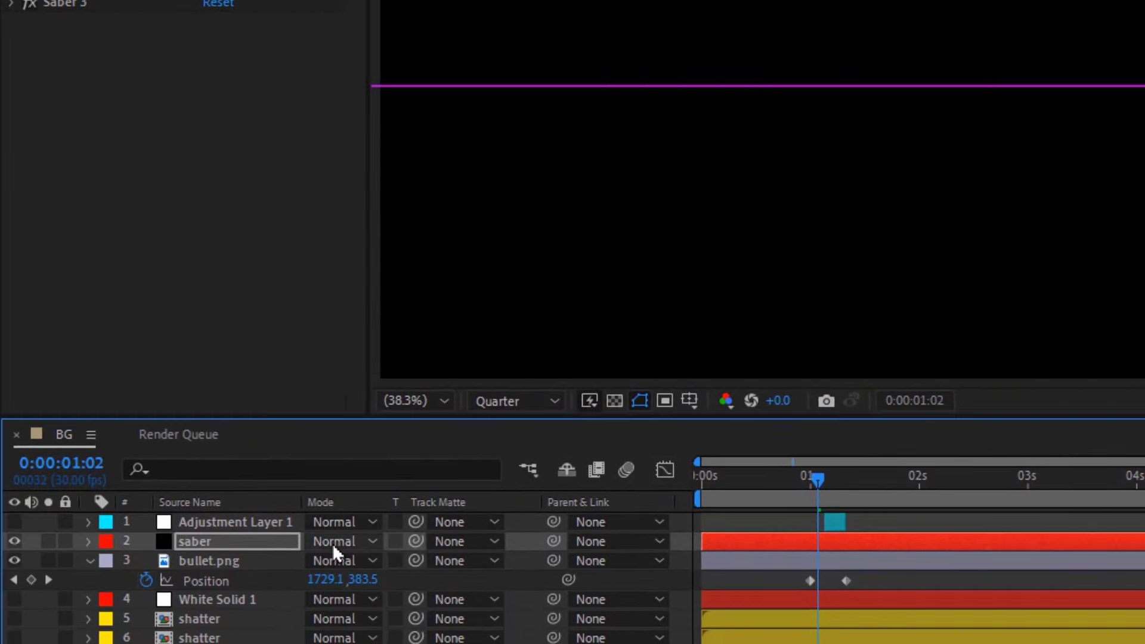
Set the saber layer's blending mode to Screen.
click(333, 544)
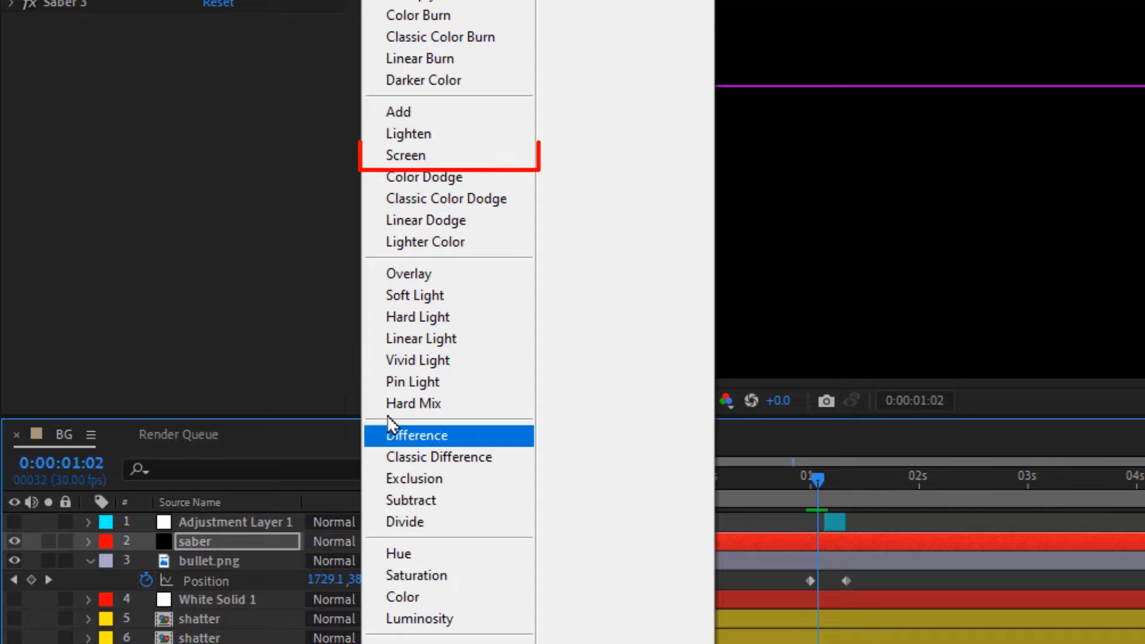
click(471, 157)
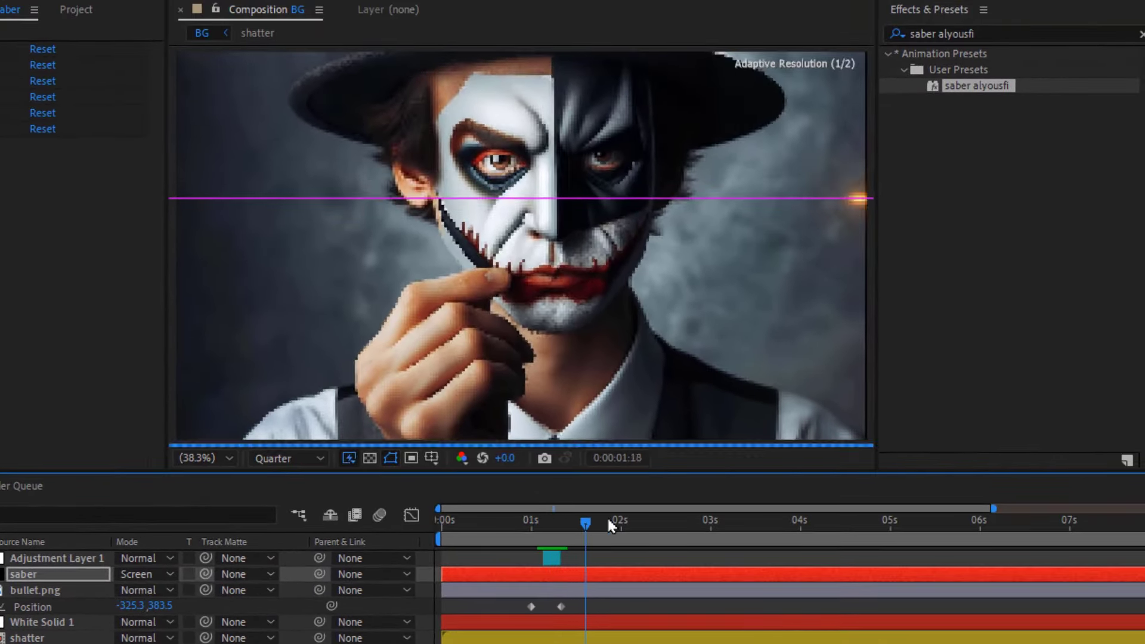
click(606, 571)
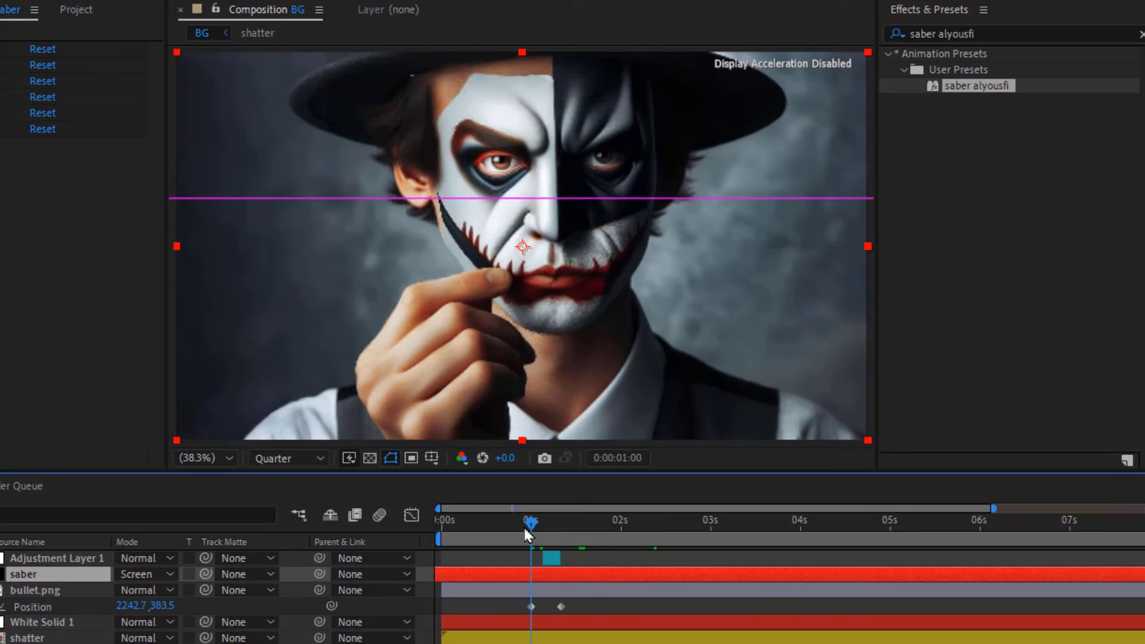
Scale the saber layer to 110% and preview the glow along the bullet's flight.
drag(522, 524, 540, 521)
key(s)
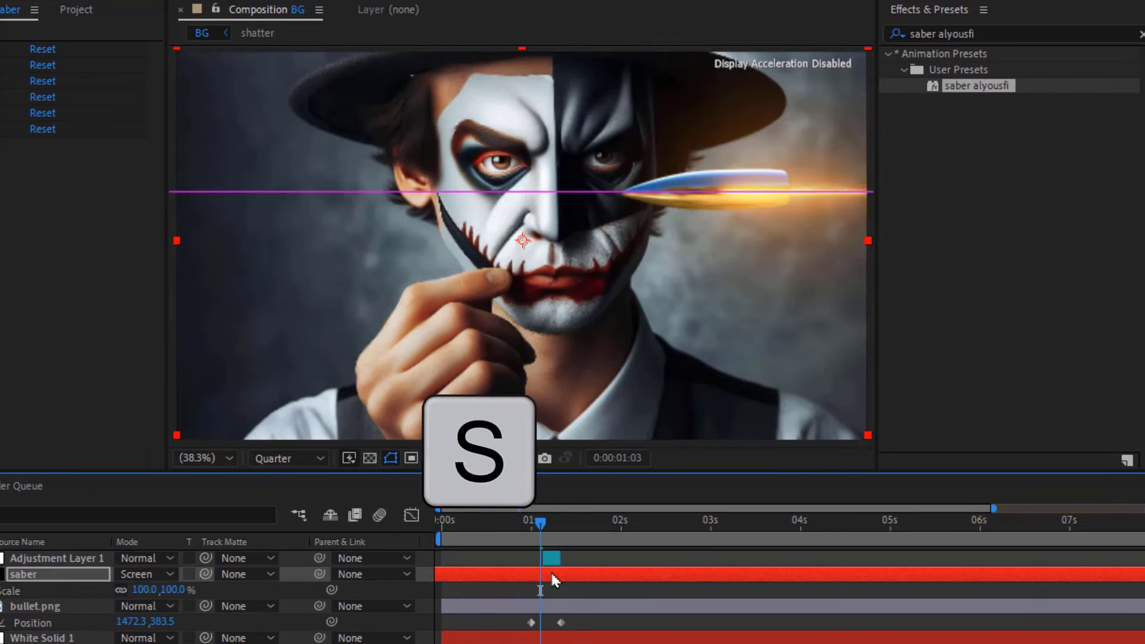
text(110)
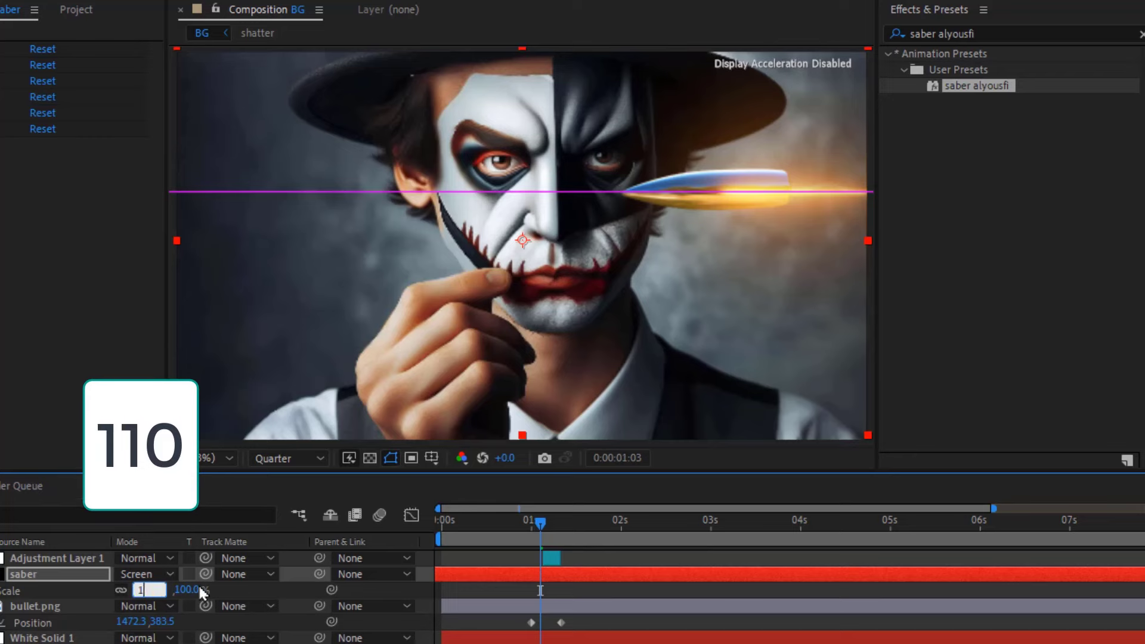
key(Return)
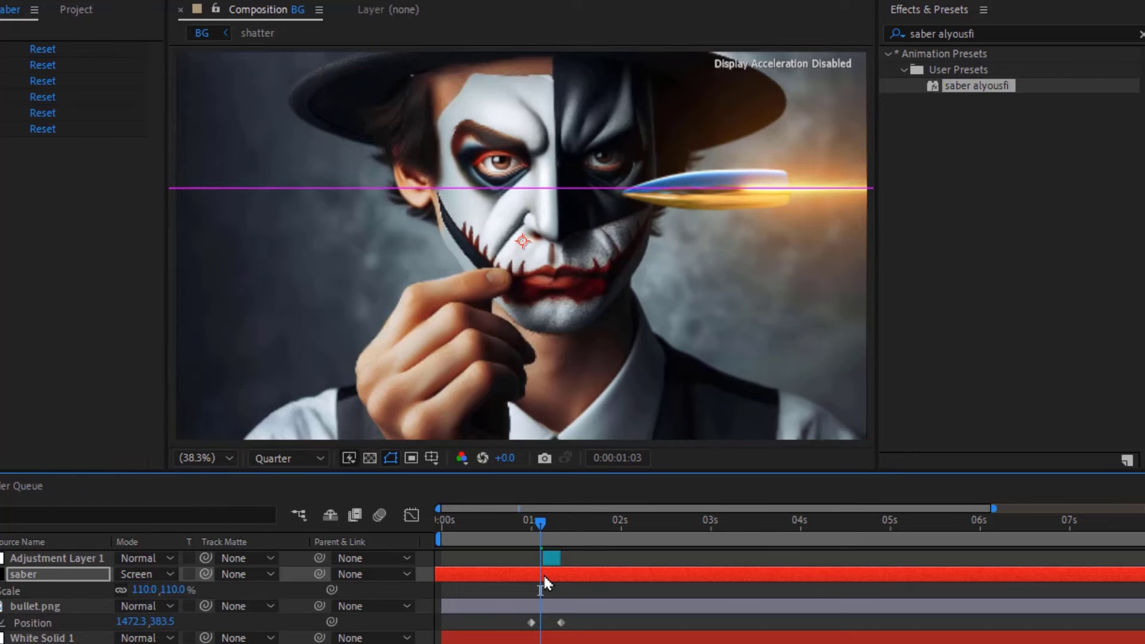
key(space)
mouse_move(534, 524)
mouse_down()
mouse_move(547, 522)
mouse_move(440, 523)
mouse_up()
key(comma)
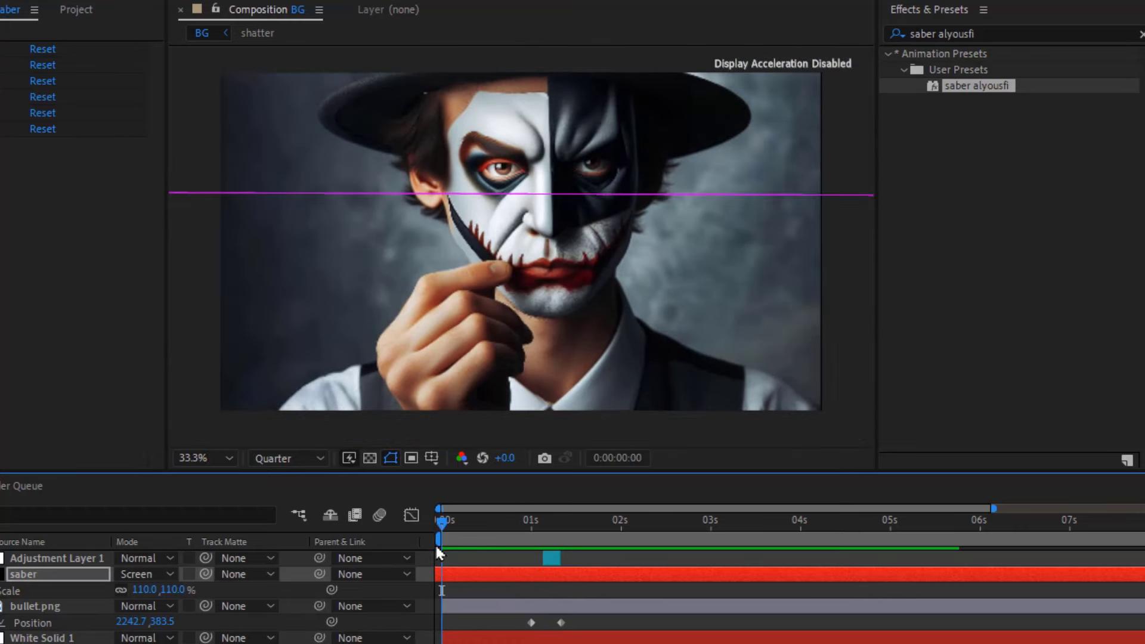
Collapse the bullet's properties, show the shatter card layer, fit the view, and preview the card blasting apart.
key(u)
click(467, 613)
key(u)
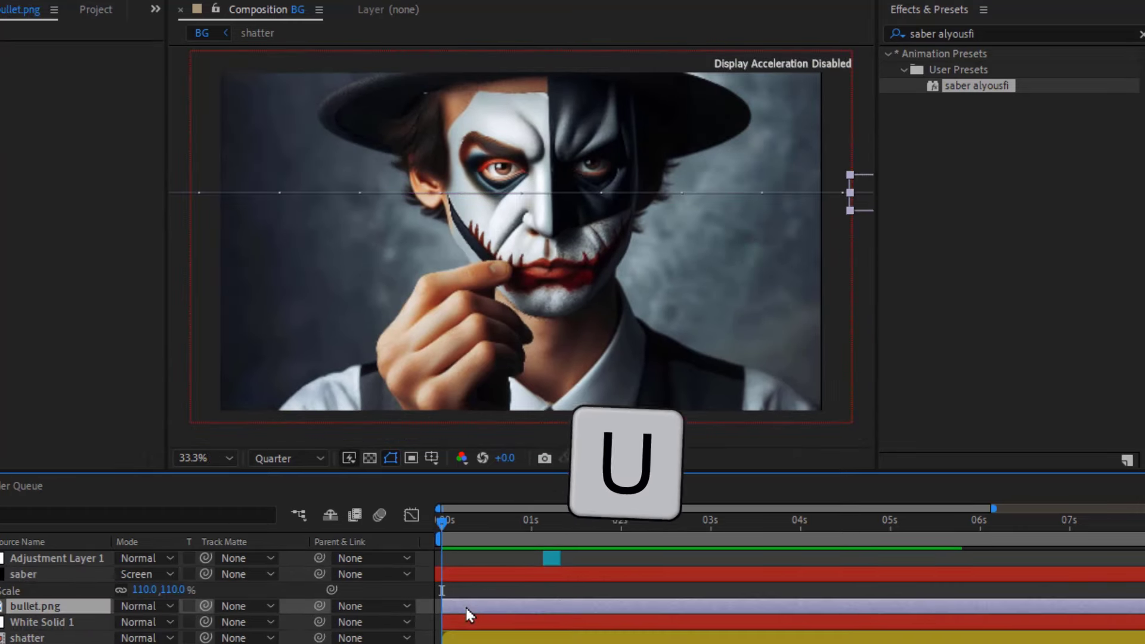
click(460, 574)
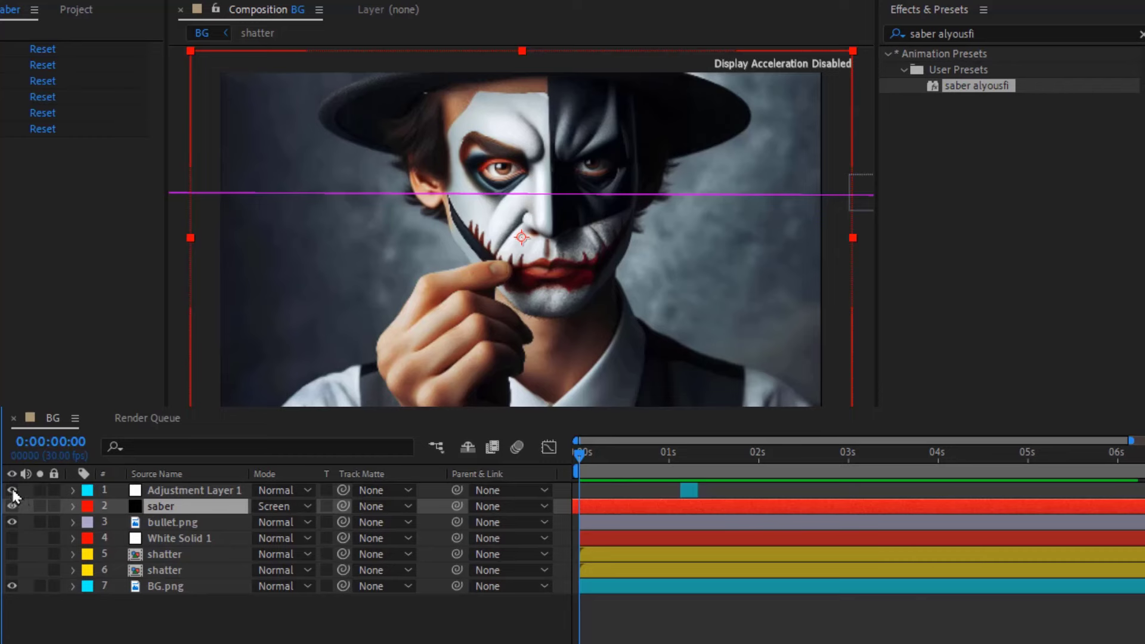
click(12, 555)
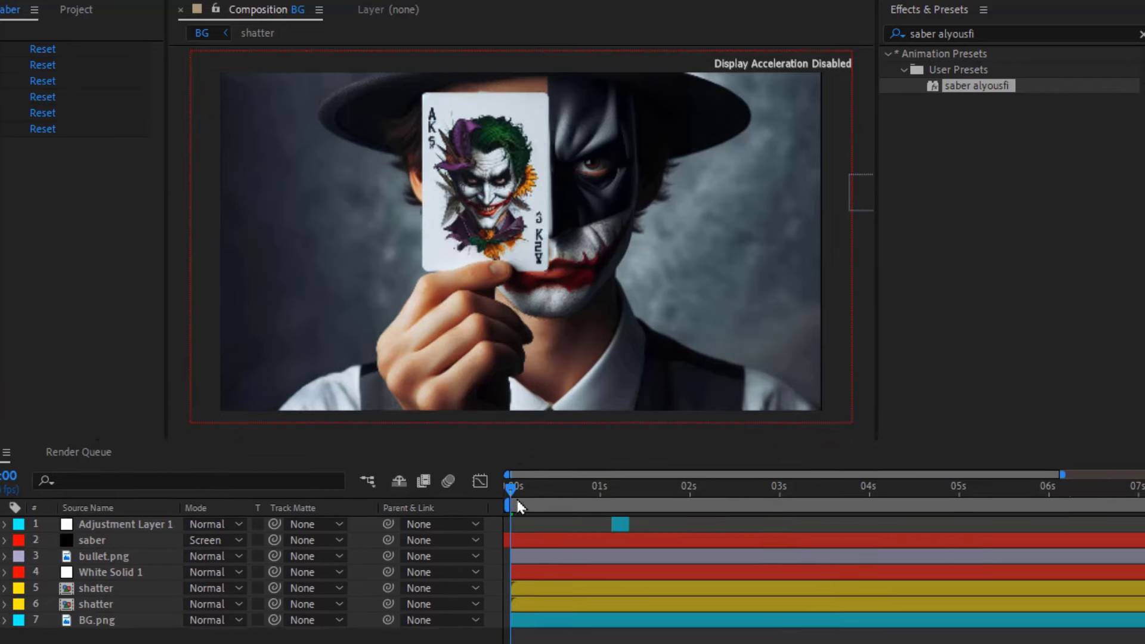
click(205, 458)
click(239, 123)
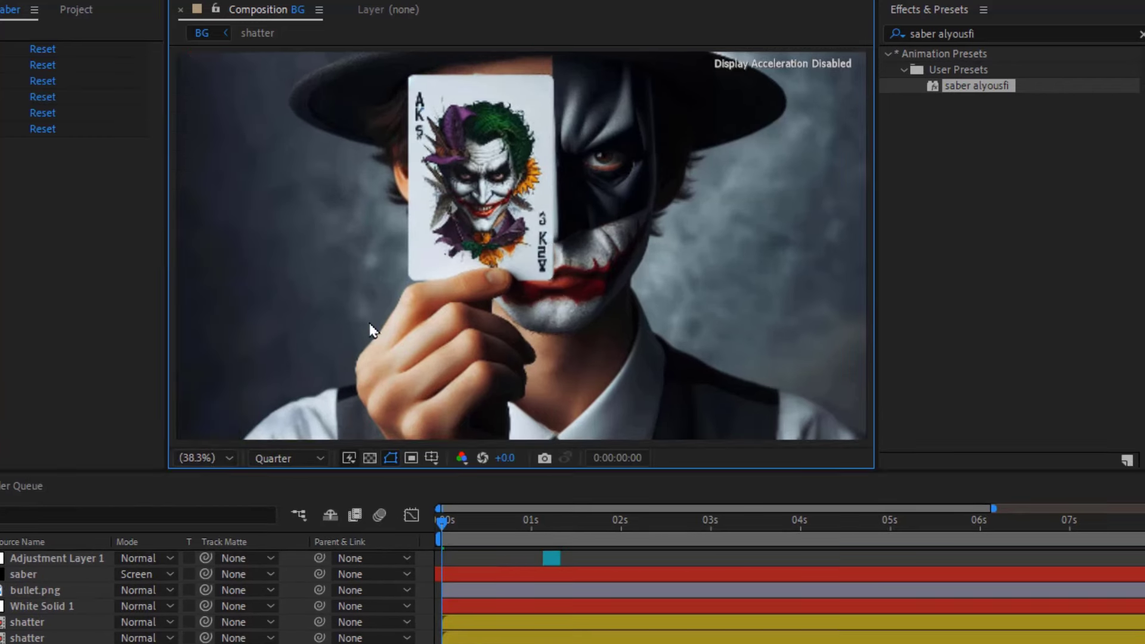
key(space)
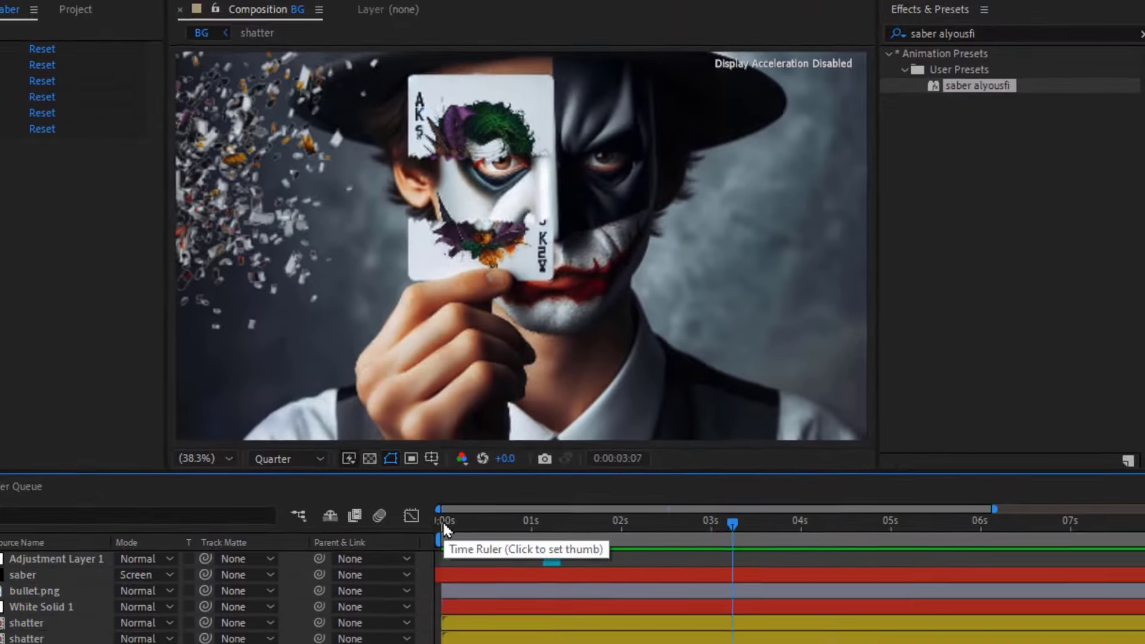
drag(442, 524, 545, 525)
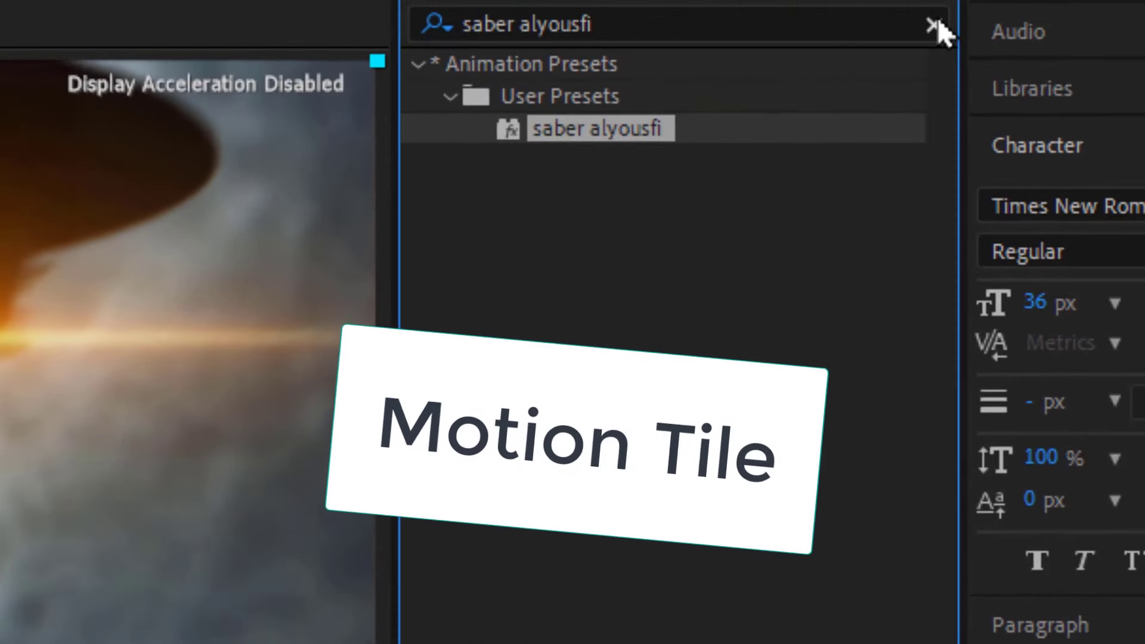
Apply Motion Tile to BG.png and turn on Mirror Edges.
click(955, 15)
text(motion t)
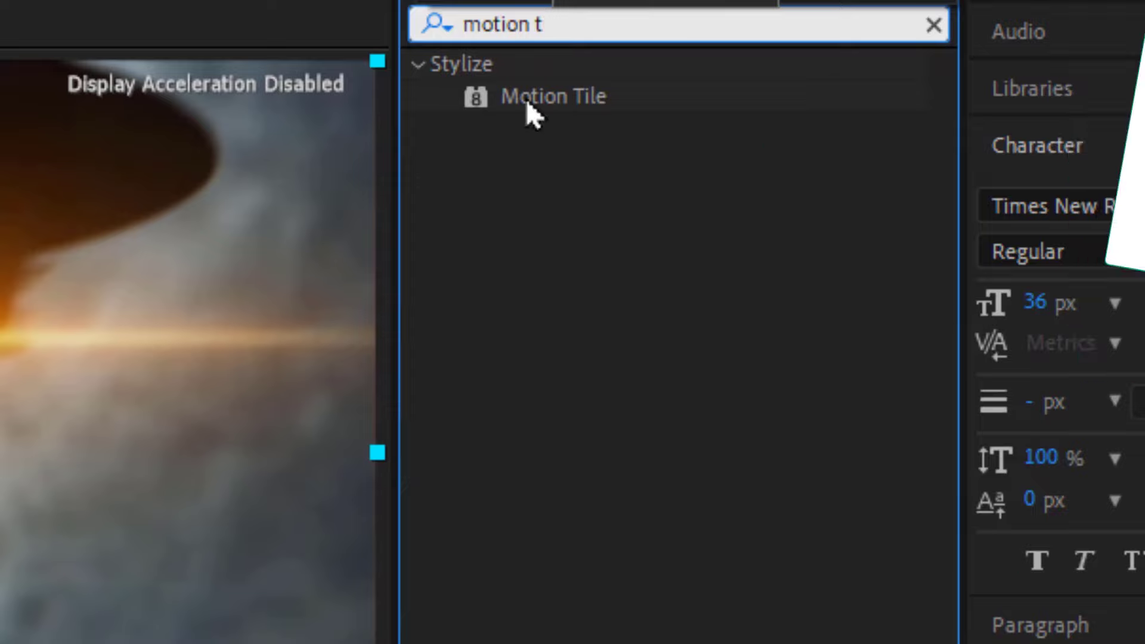
drag(528, 104, 587, 564)
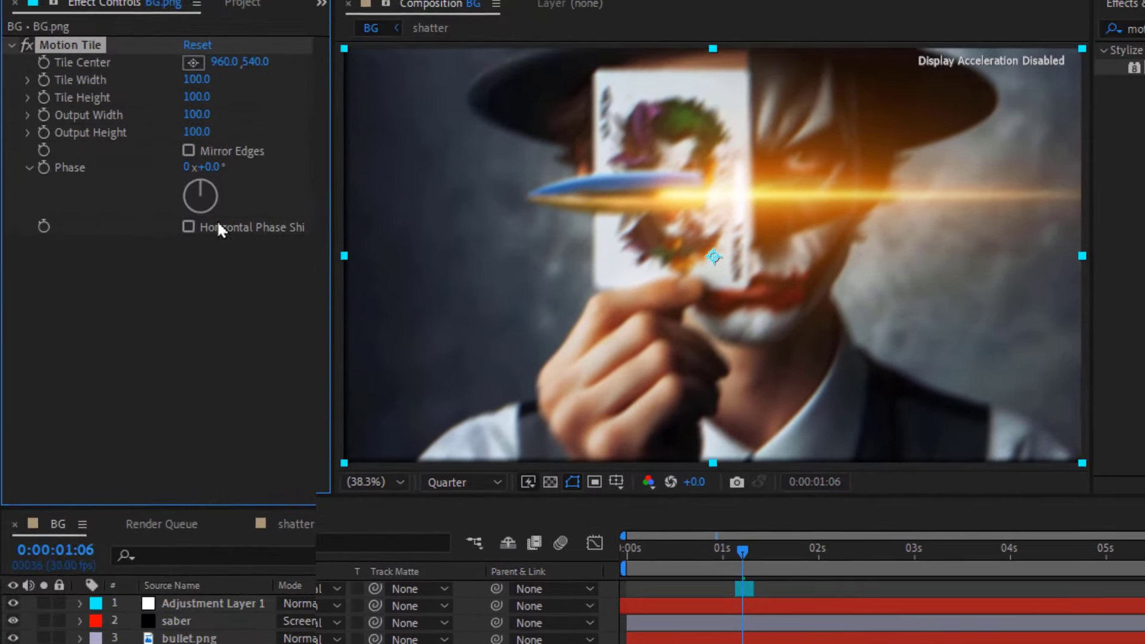
click(288, 235)
Set Motion Tile's Output Height and Output Width to 120 and preview from the start.
click(298, 207)
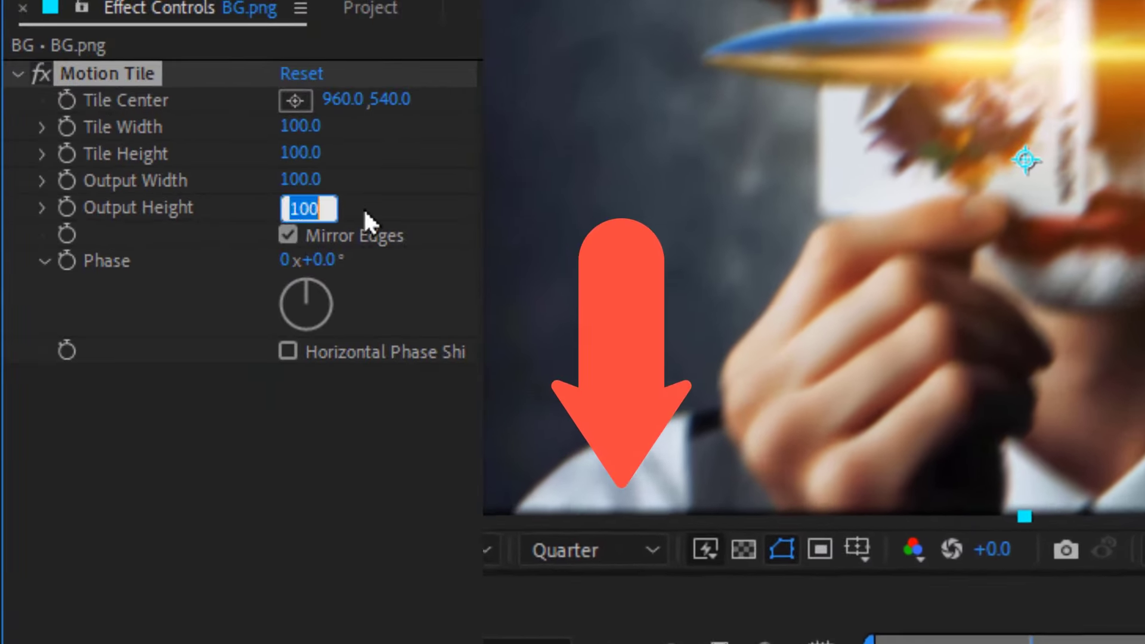
text(120)
key(Return)
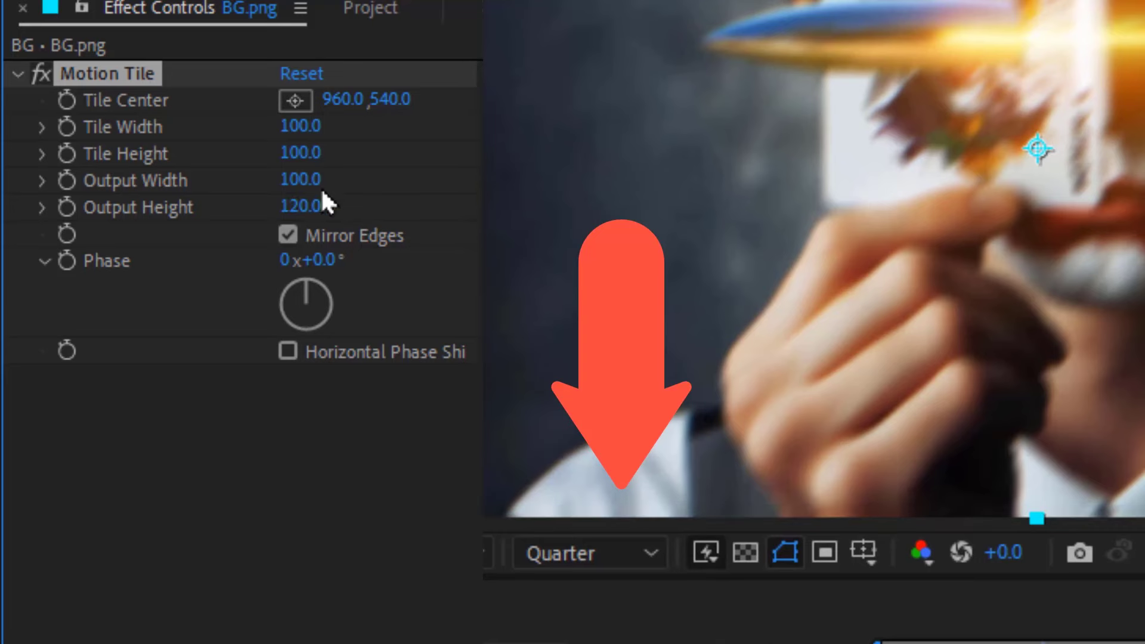
click(300, 180)
text(120)
key(Return)
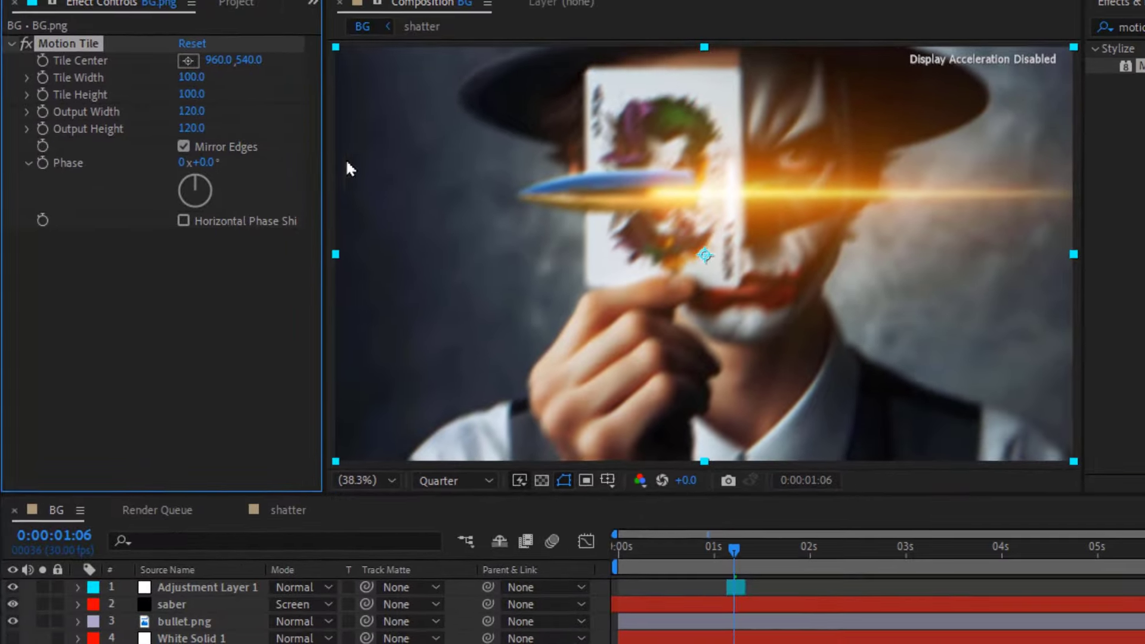
drag(941, 598, 785, 596)
key(space)
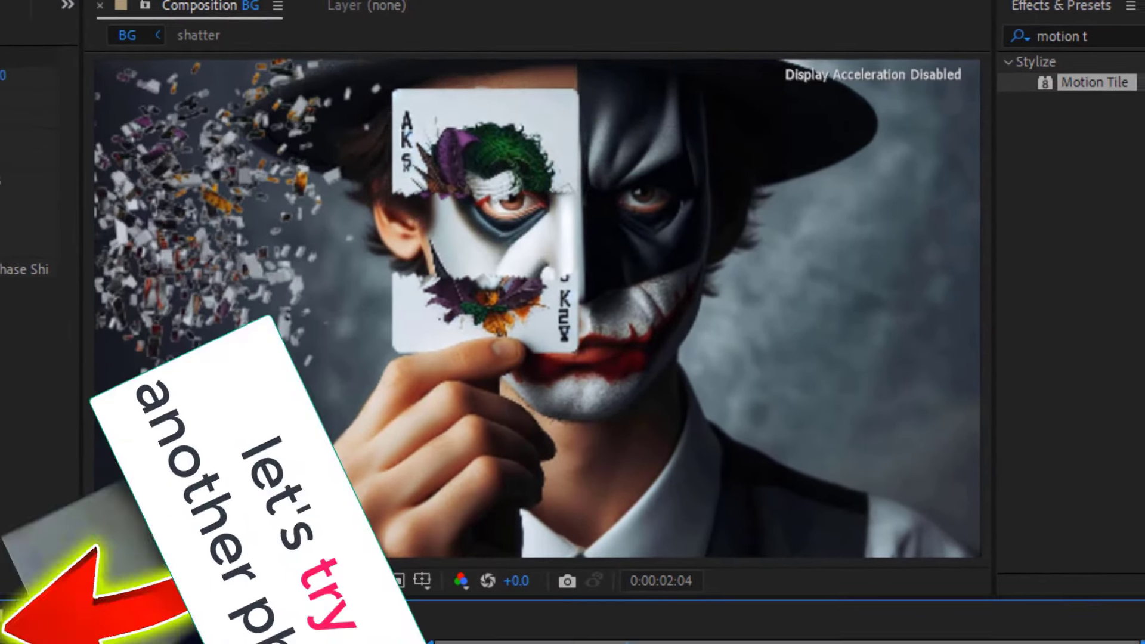
click(457, 554)
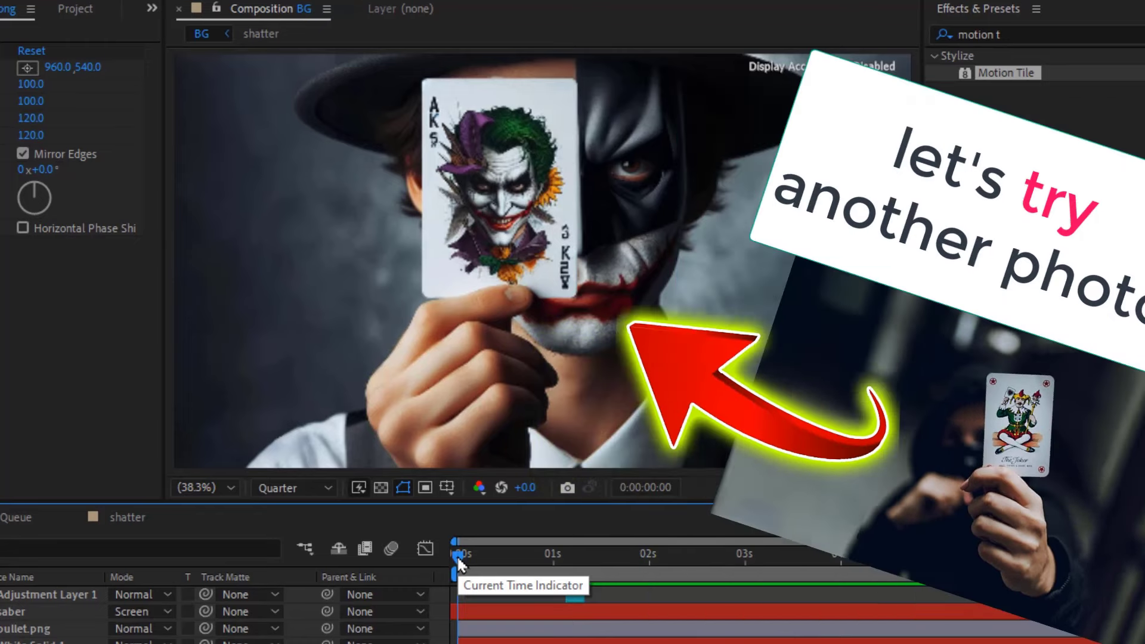
Hide the original BG.png and add a new bg.png background at the bottom of the layers.
click(12, 555)
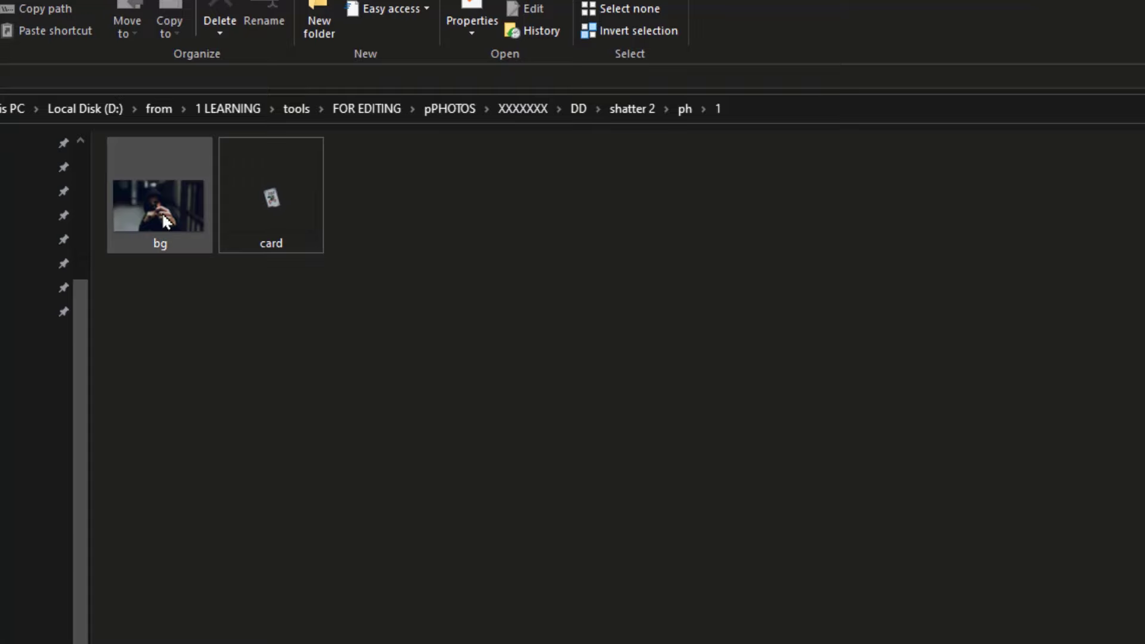
mouse_move(164, 220)
mouse_down()
mouse_move(298, 613)
mouse_move(159, 467)
mouse_up()
drag(156, 606, 157, 594)
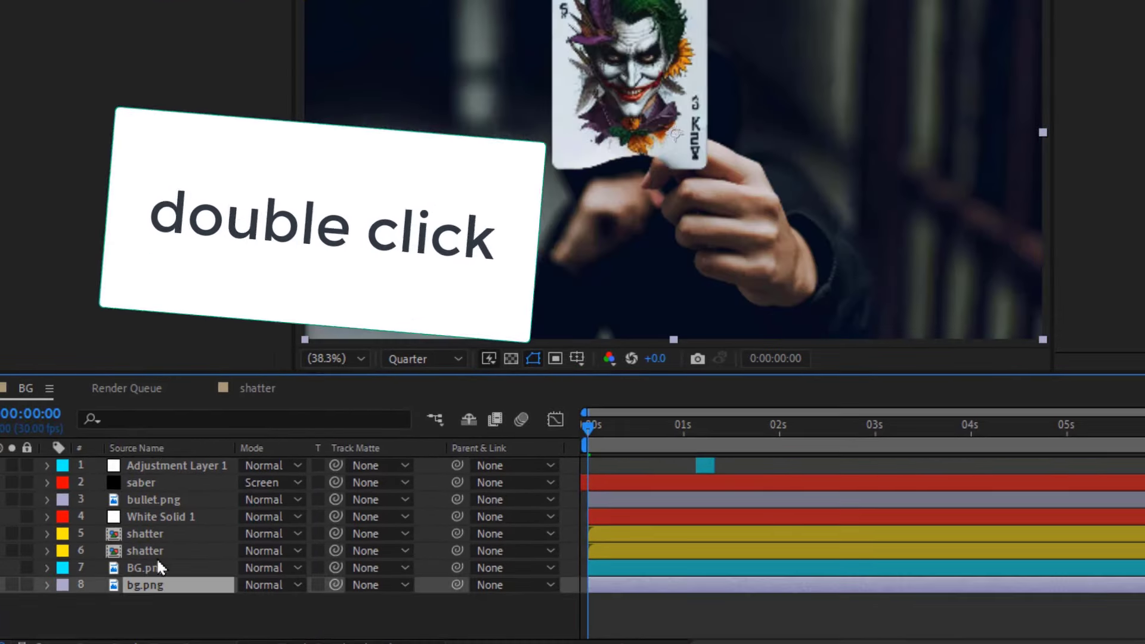
Open the shatter precomp and drop the card image into it from File Explorer.
double_click(155, 552)
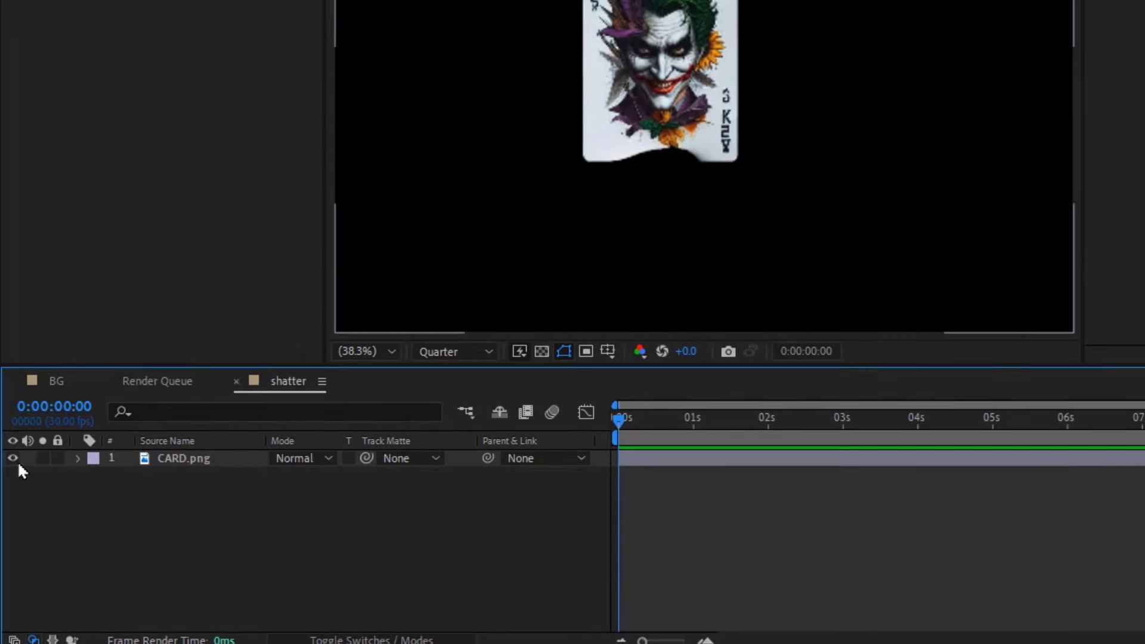
mouse_move(746, 626)
click(727, 536)
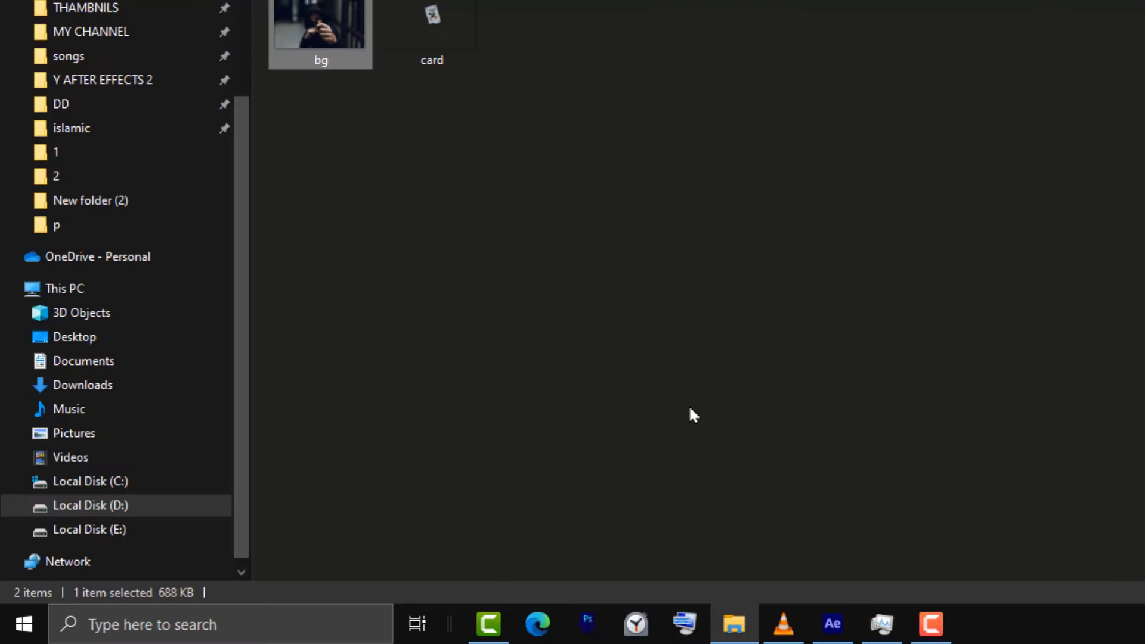
drag(832, 480, 829, 637)
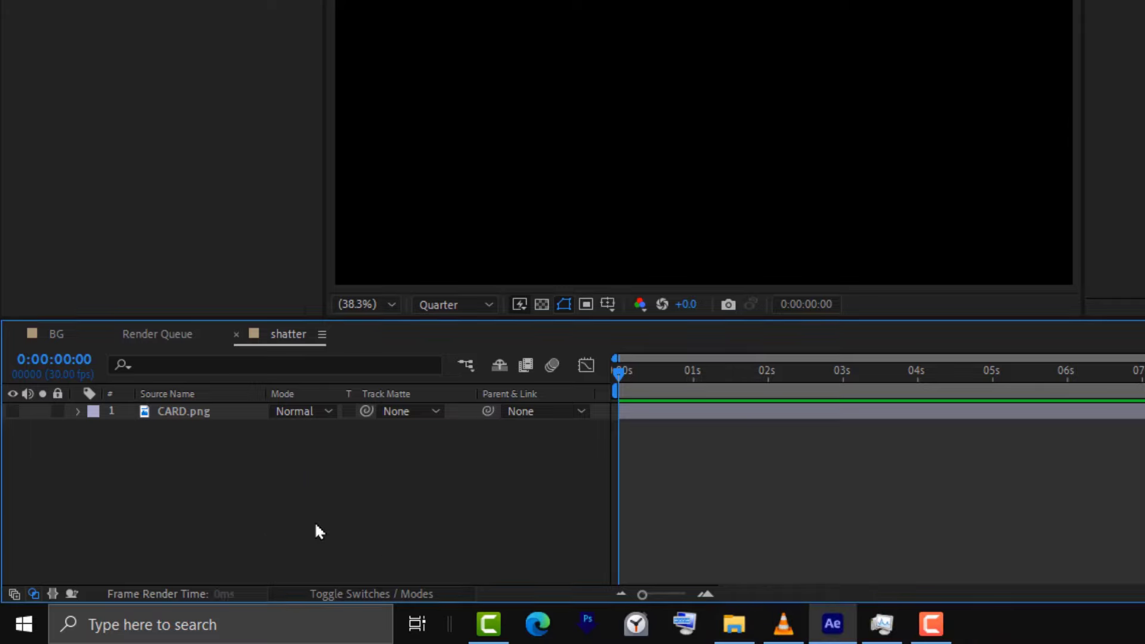
drag(319, 530, 316, 524)
Open the BG 2 composition with CARD.png above the BG.png portrait.
click(54, 438)
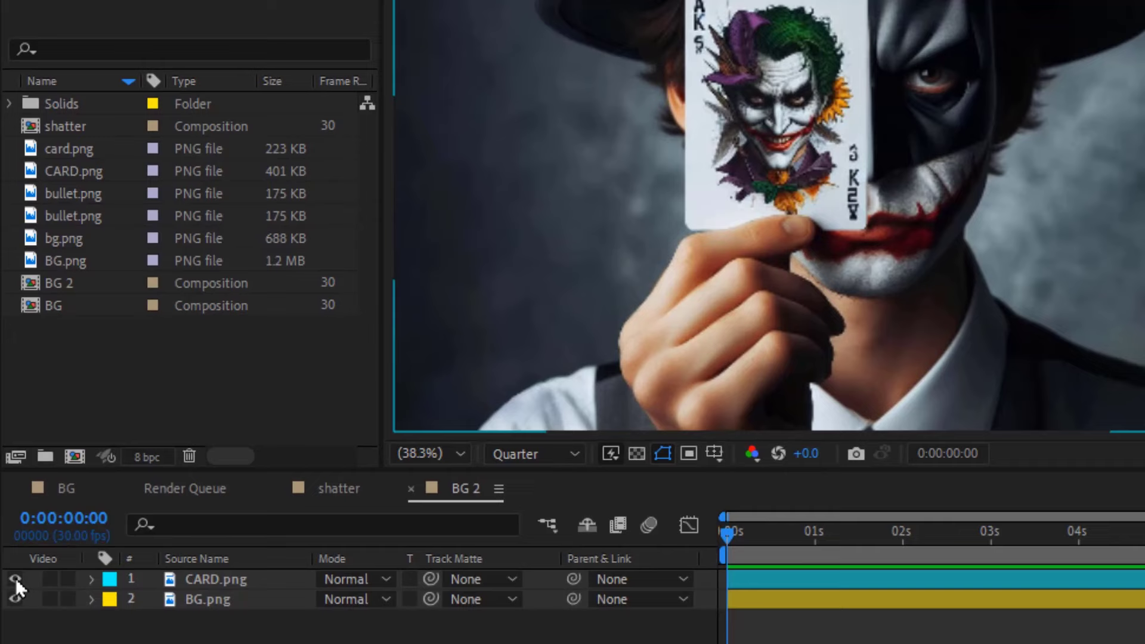
Toggle CARD.png's visibility to check it, then Auto-trace the card's edges into a mask.
click(16, 579)
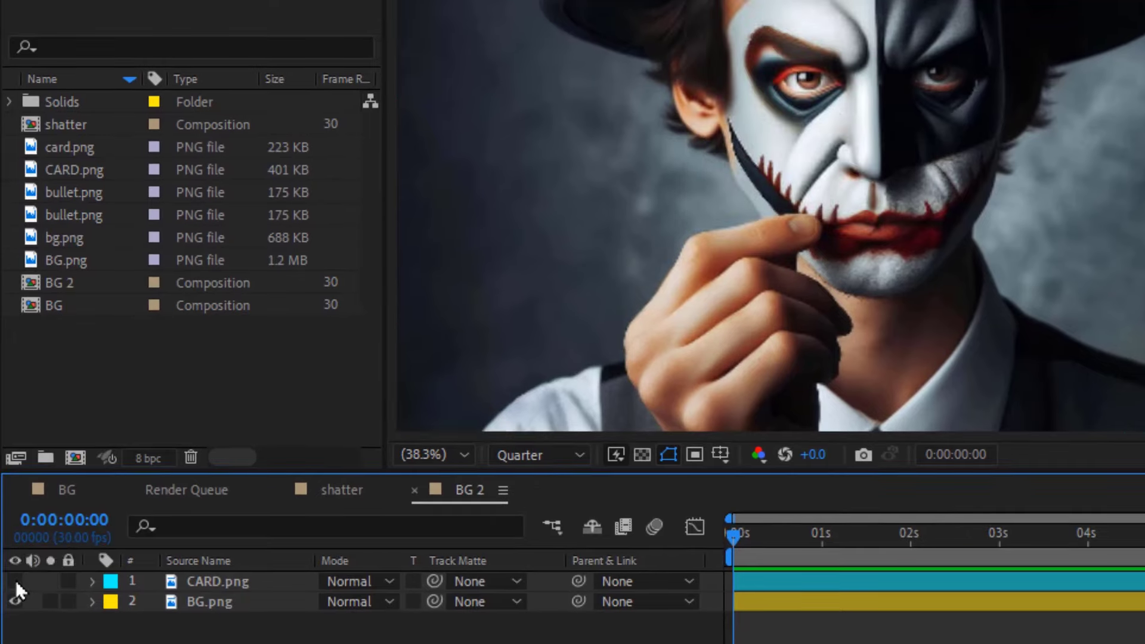
click(15, 581)
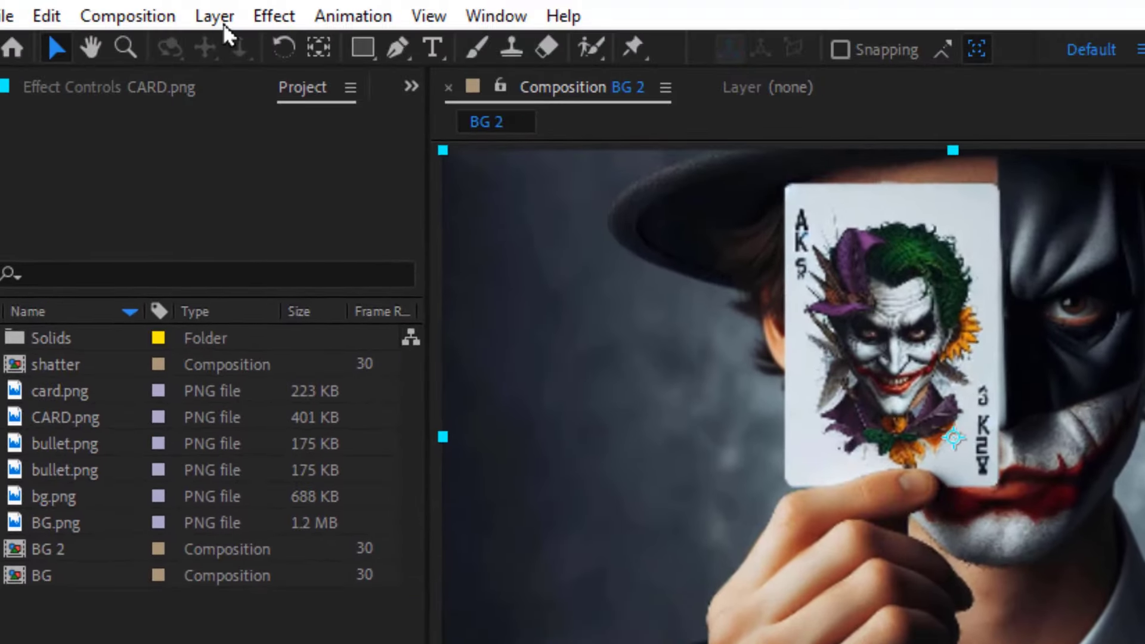
click(223, 23)
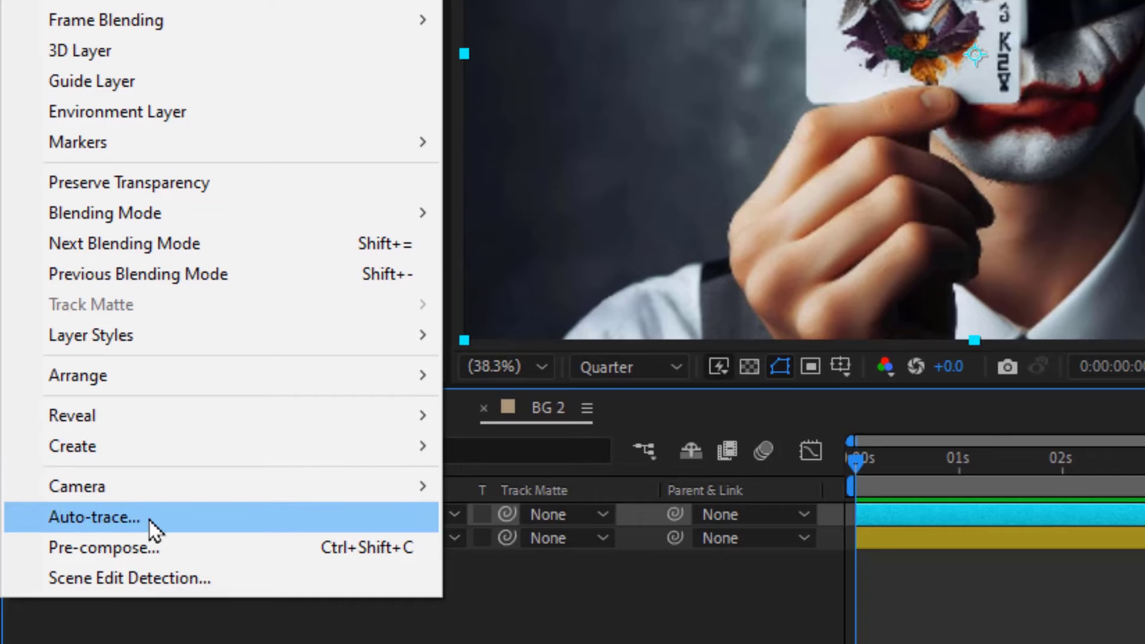
click(149, 520)
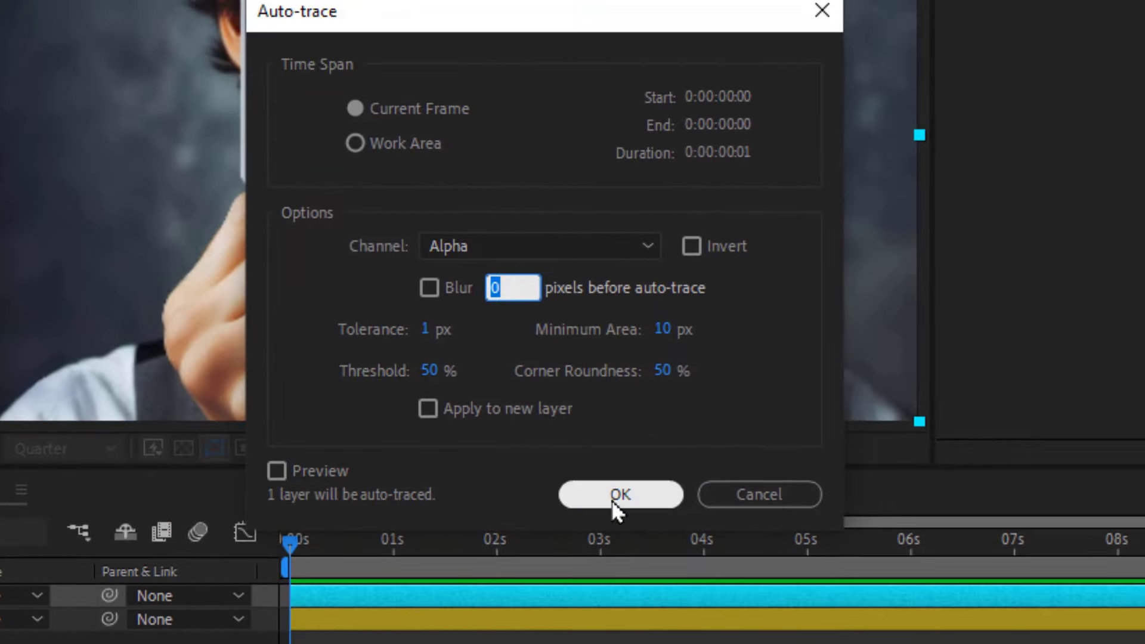
click(610, 500)
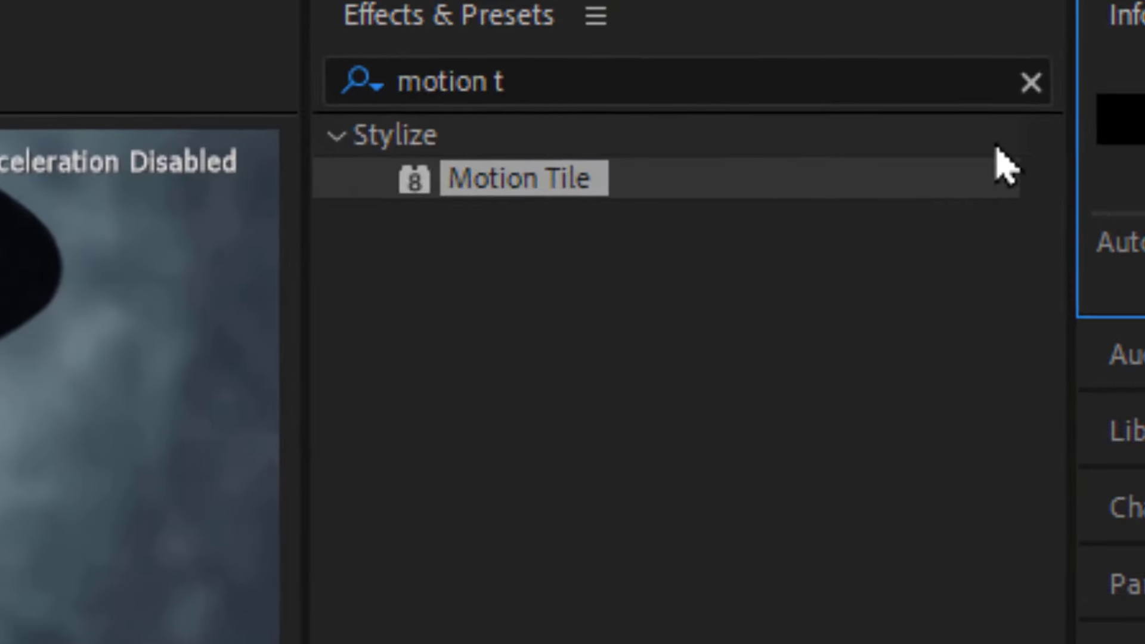
Search for Video Copilot Saber and apply it to the CARD.png layer.
click(1035, 79)
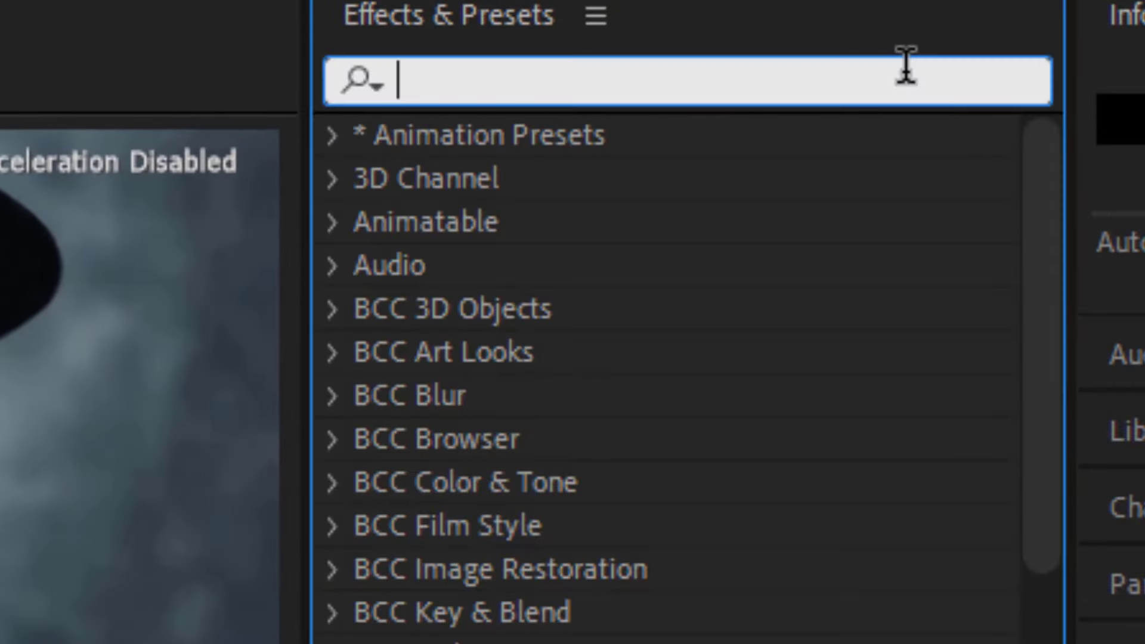
text(saber)
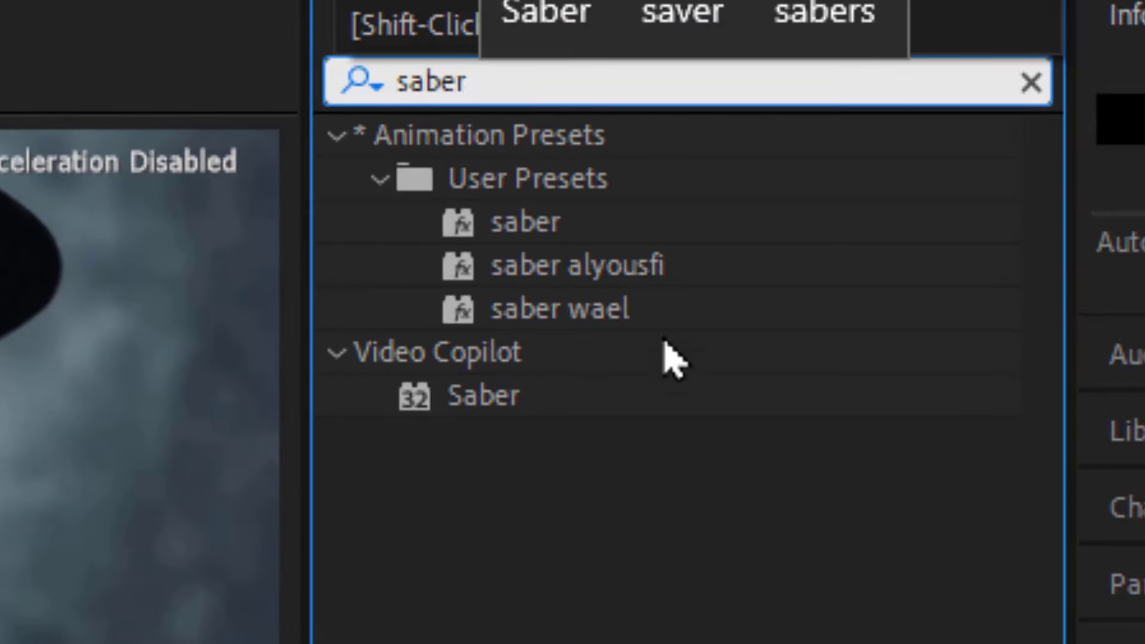
drag(448, 396, 511, 440)
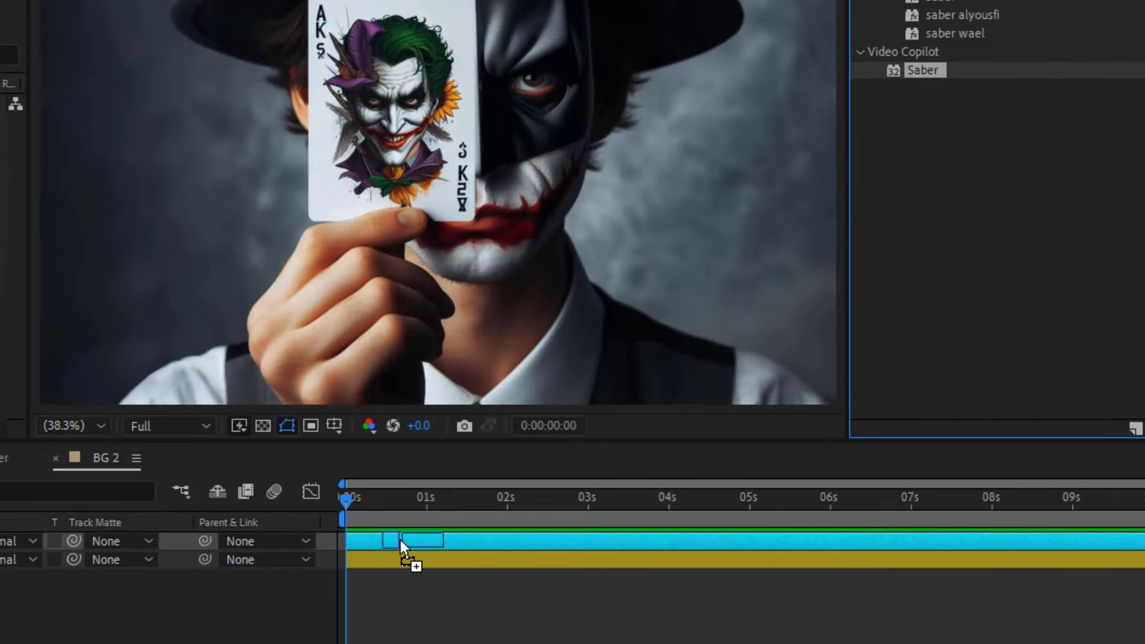
drag(399, 539, 399, 539)
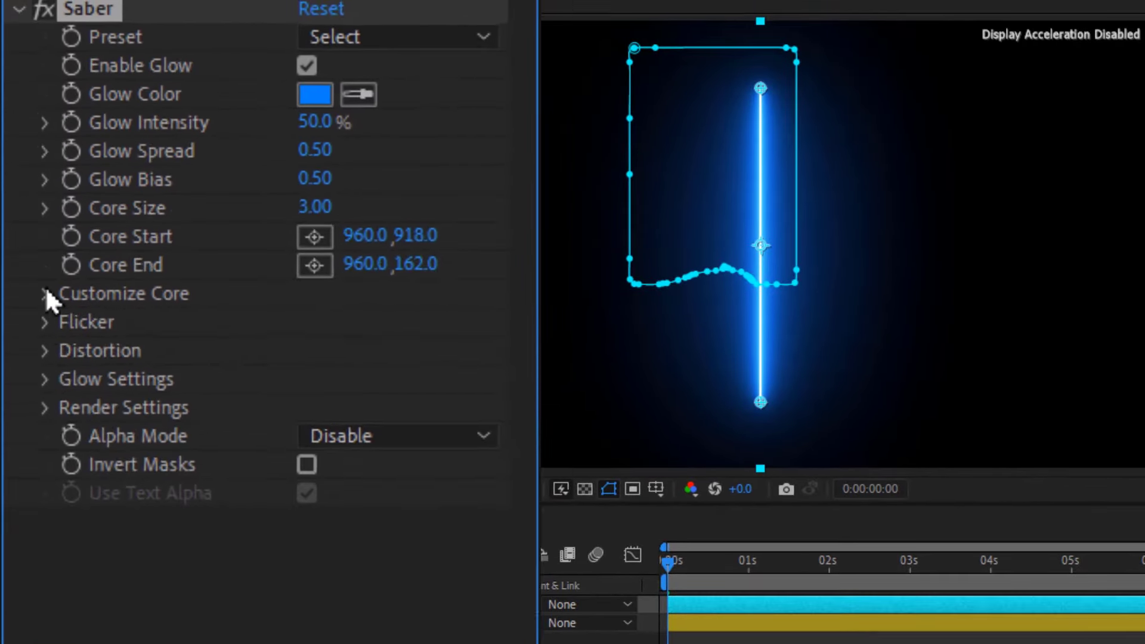
Set Saber's Core Type to Layer Masks, Preset to Core, and Composite Settings to Transparent.
click(45, 292)
click(402, 338)
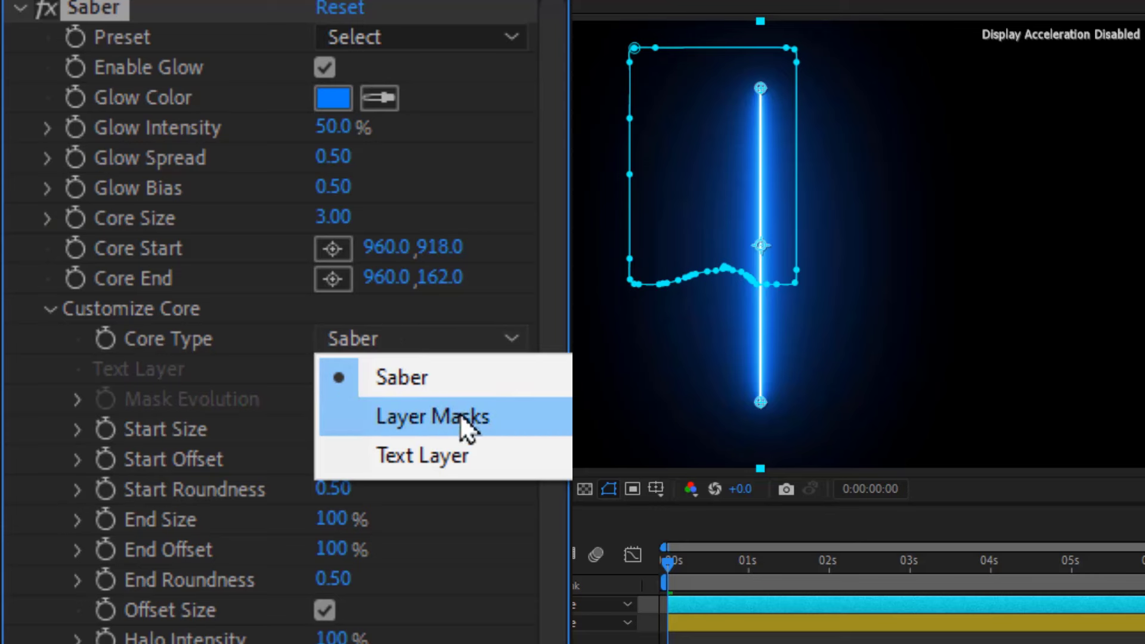
click(505, 425)
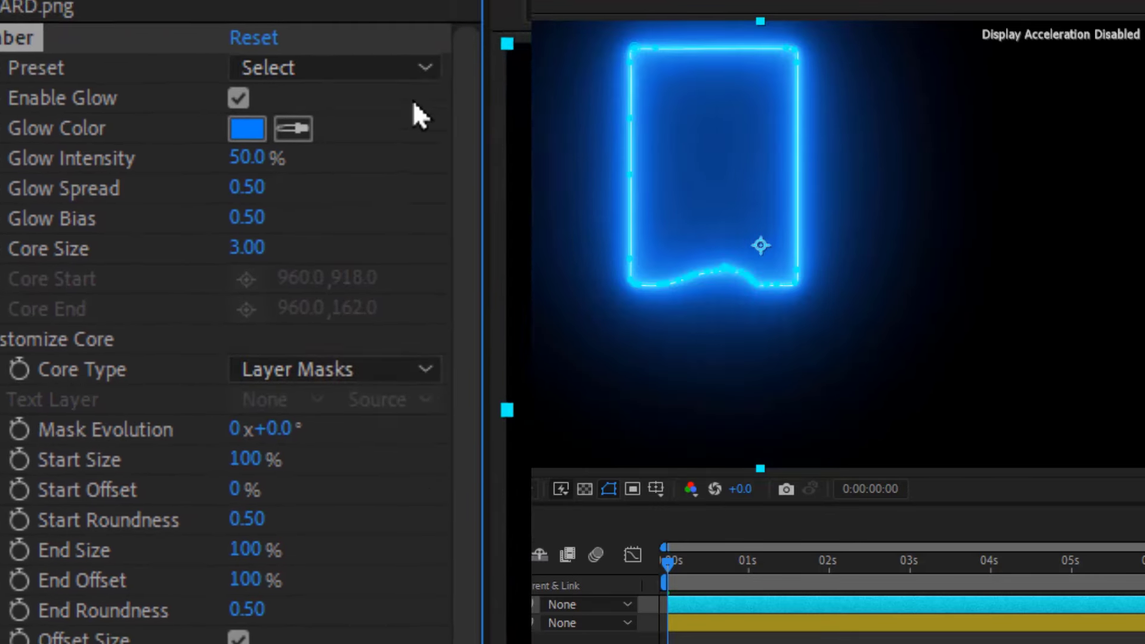
click(414, 75)
click(436, 83)
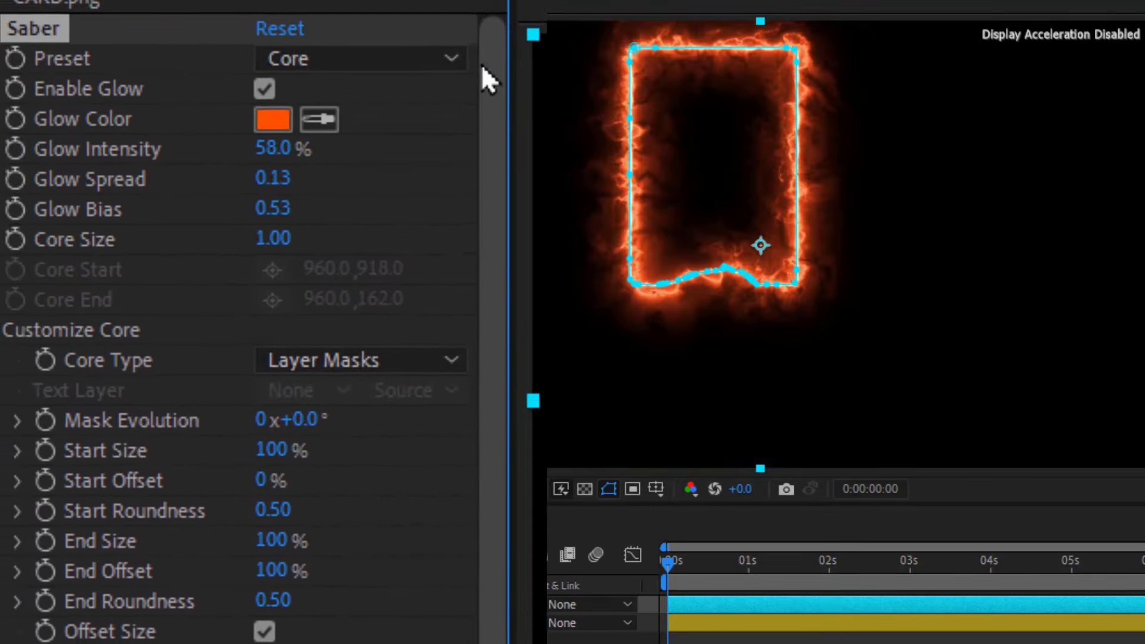
scroll(544, 224, down, 5)
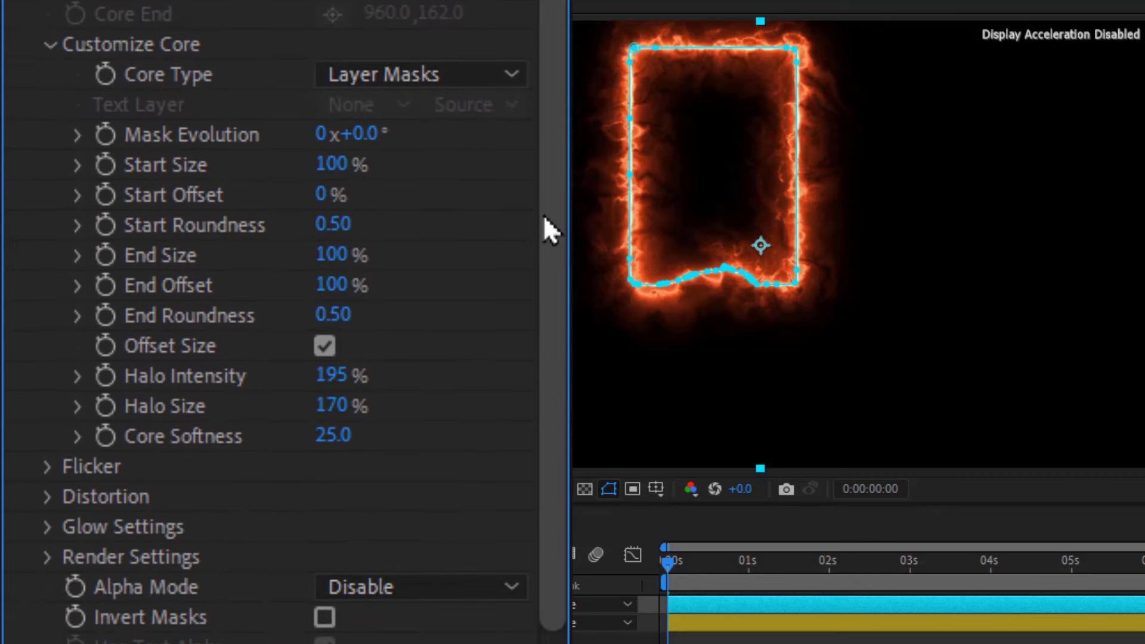
click(46, 478)
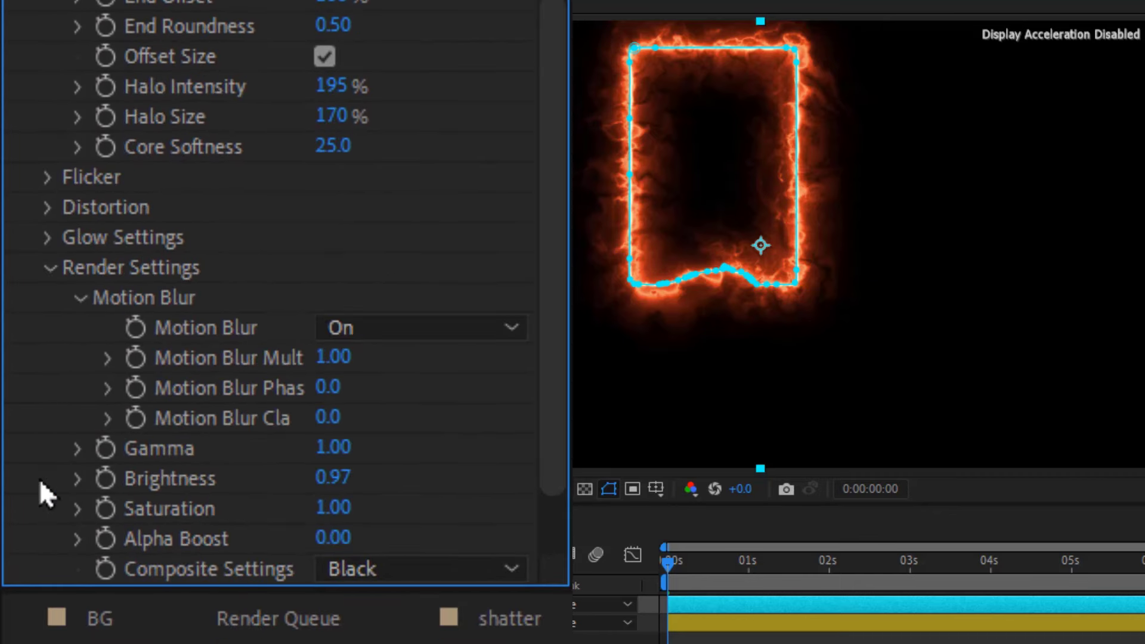
scroll(314, 494, down, 3)
click(420, 497)
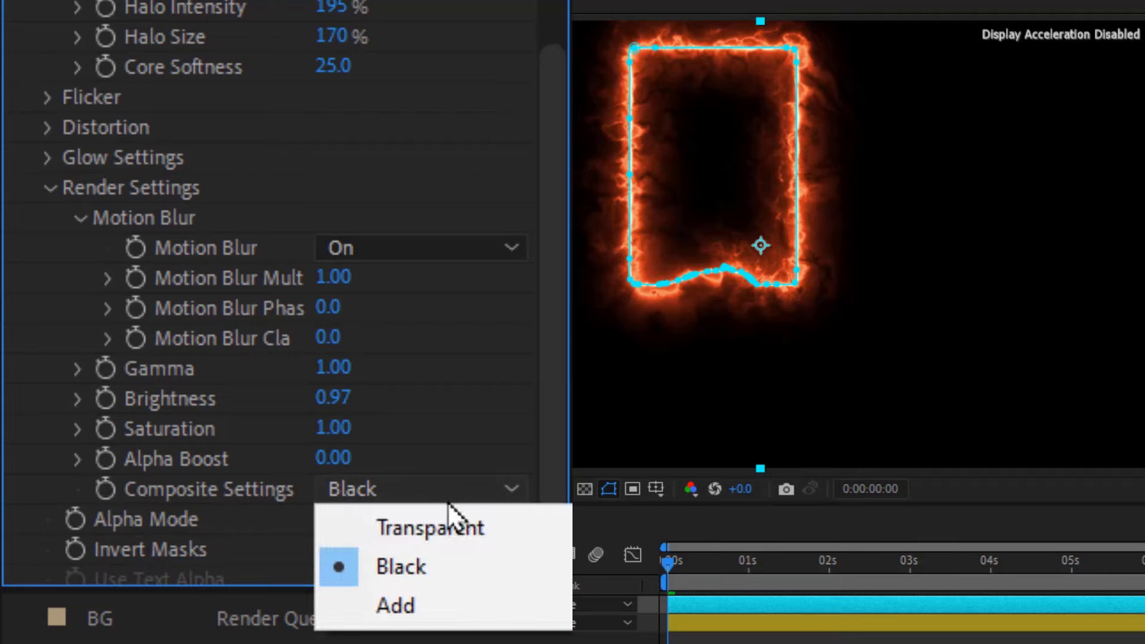
click(475, 526)
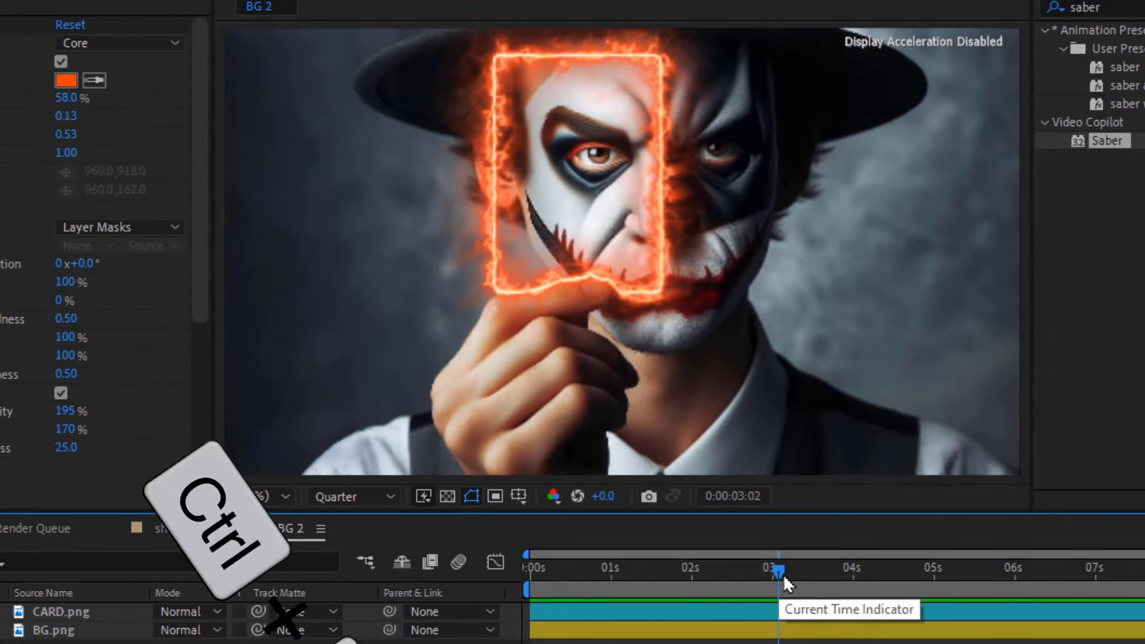
Split the CARD.png layer at the 3-second mark.
mouse_move(782, 573)
mouse_down()
mouse_move(774, 589)
mouse_move(667, 572)
mouse_up()
click(778, 607)
key(ctrl+shift+d)
Remove the Saber effect and Mask 1 from the first CARD.png part.
click(661, 628)
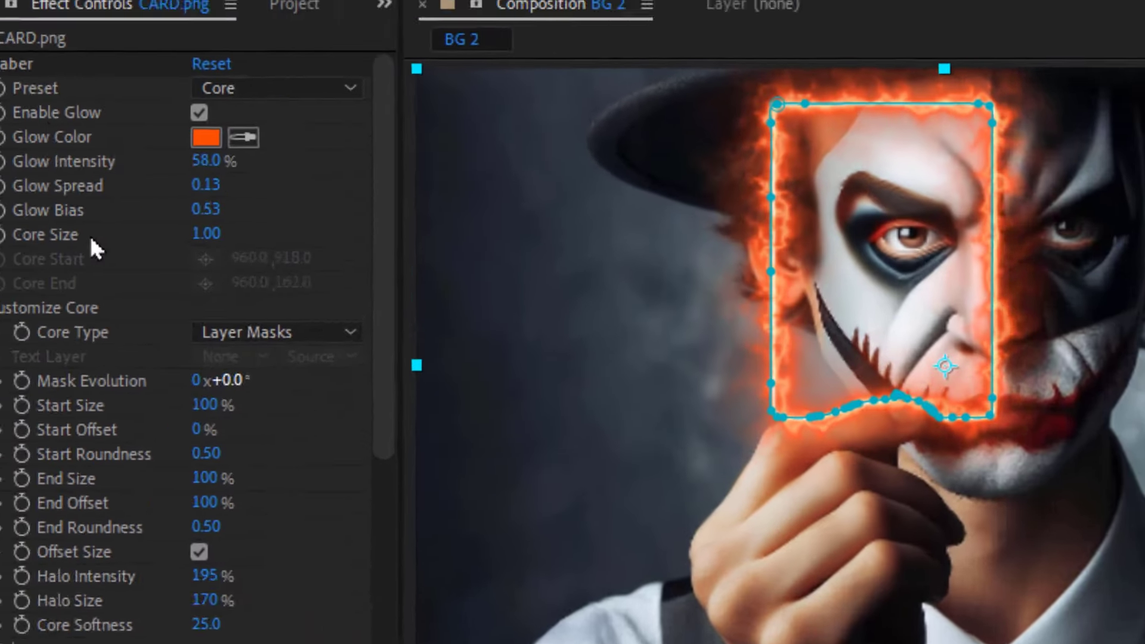
click(20, 64)
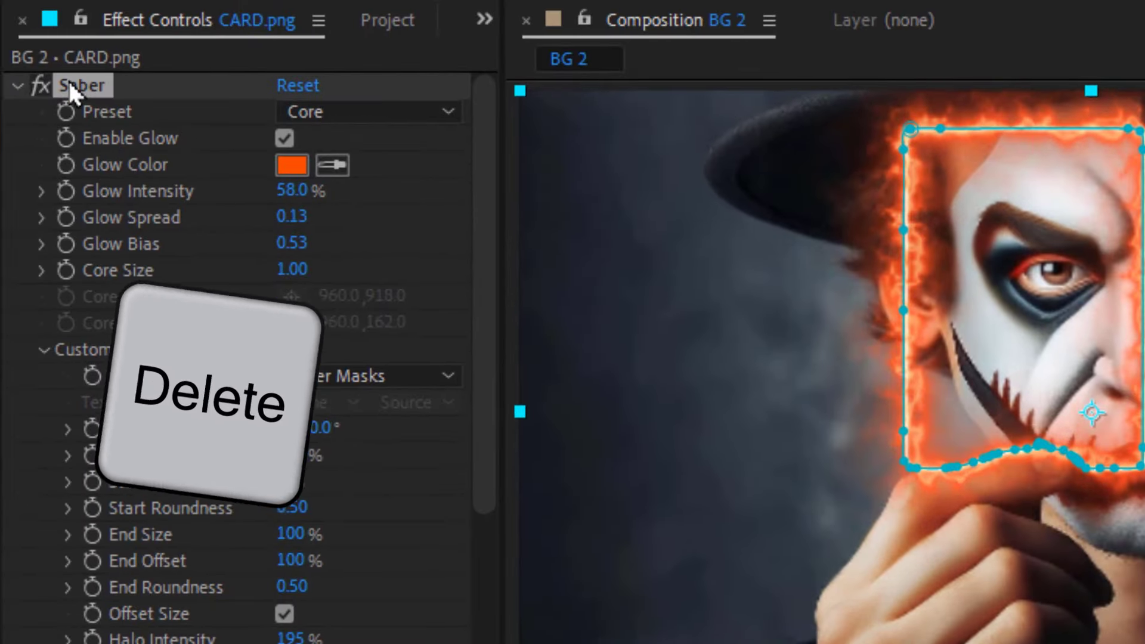
key(Delete)
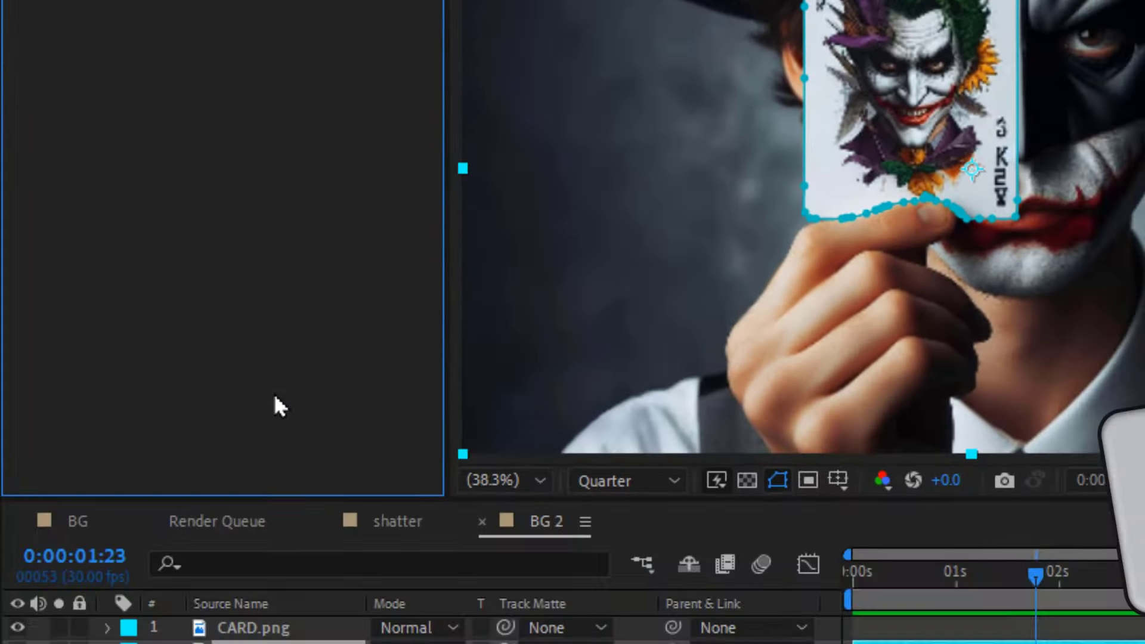
key(m)
click(244, 587)
key(Delete)
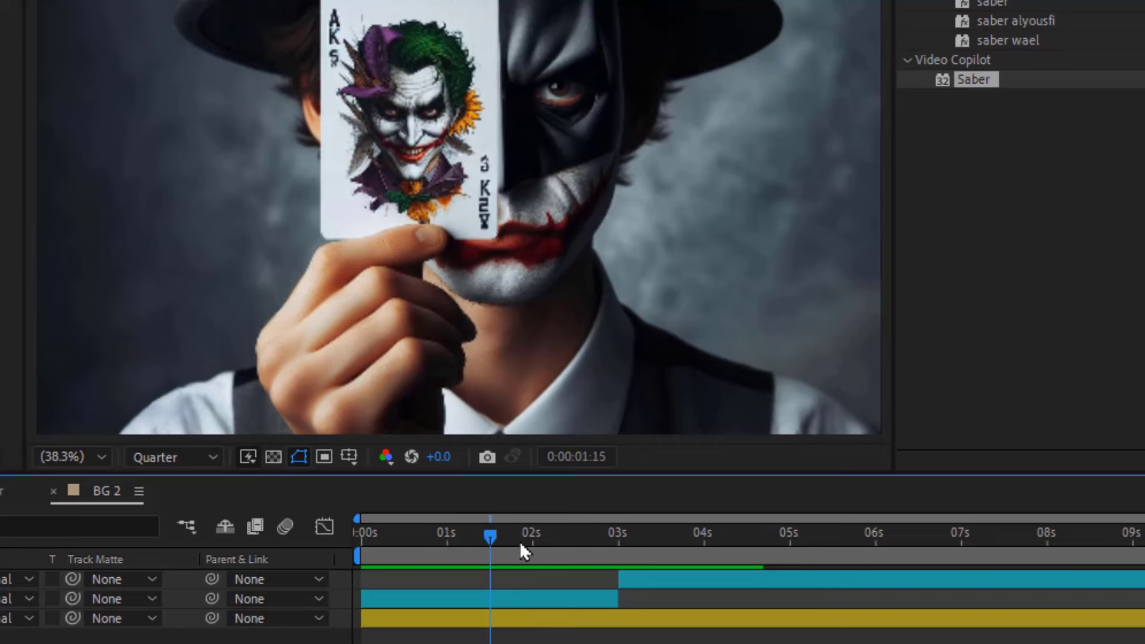
mouse_move(520, 541)
mouse_down()
mouse_move(634, 546)
mouse_move(465, 561)
mouse_up()
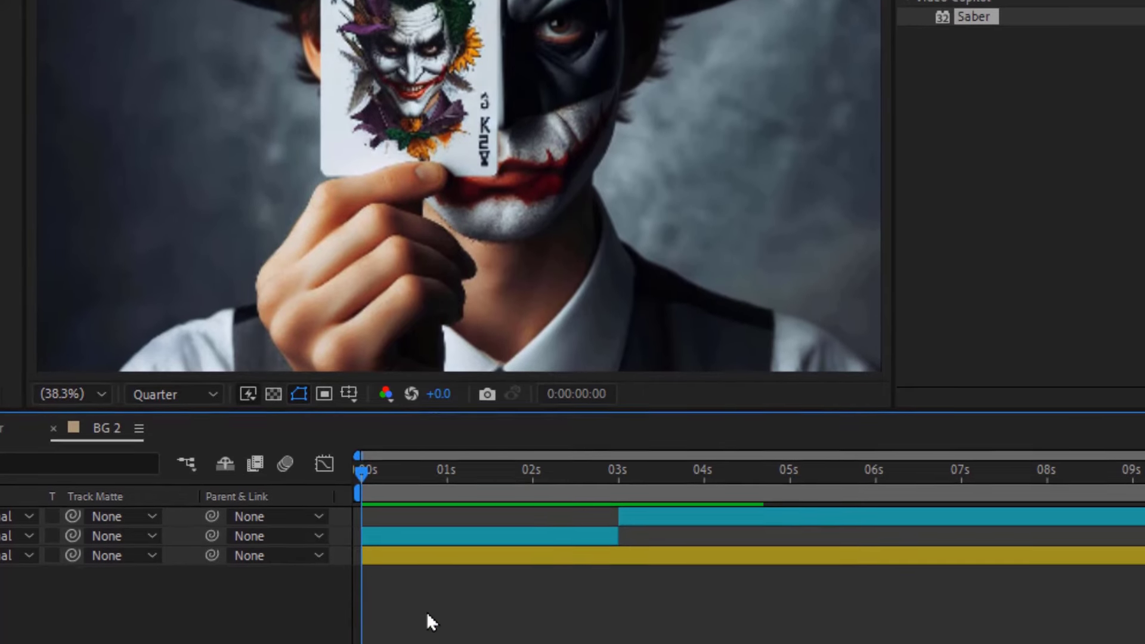
Add a Dark Royal Blue solid sampled from the portrait, blended in Overlay mode.
right_click(428, 614)
mouse_move(474, 325)
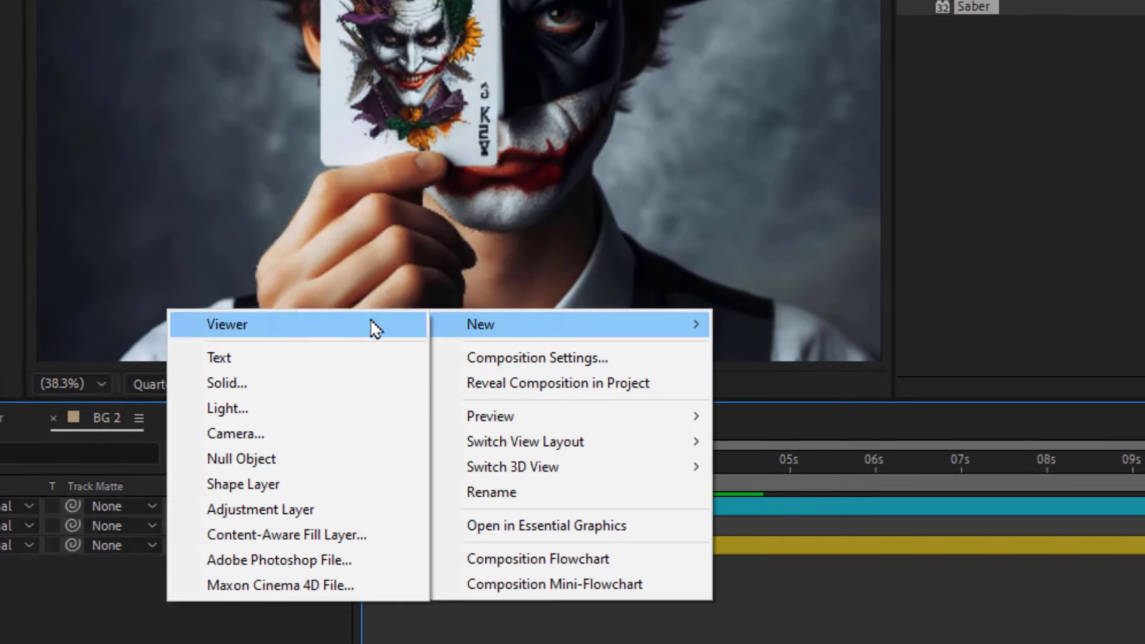
click(348, 385)
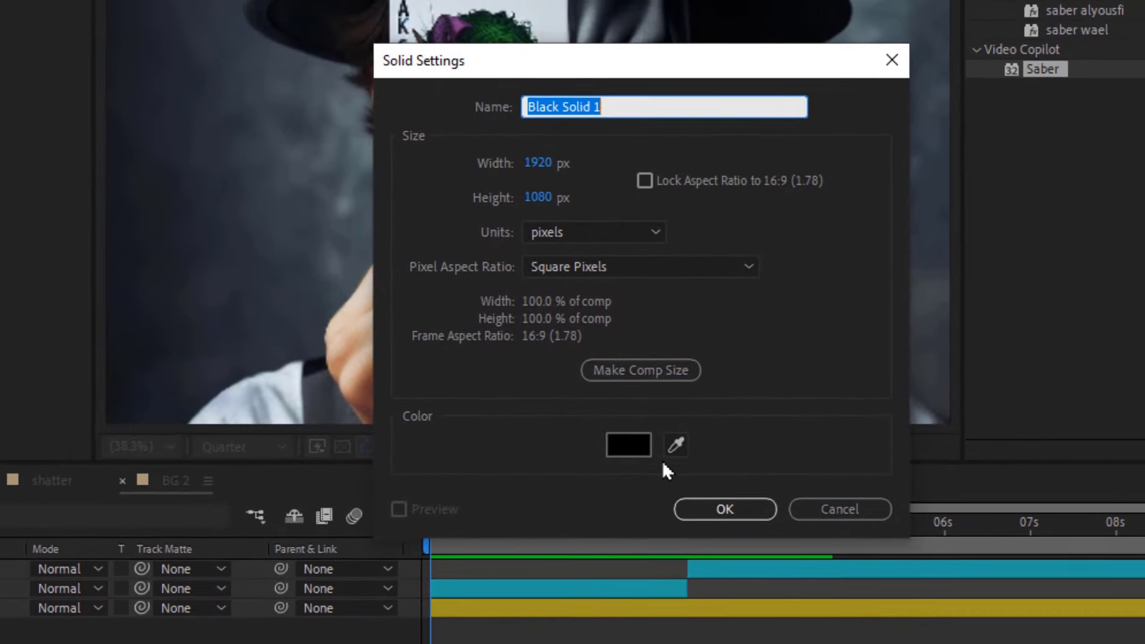
click(674, 456)
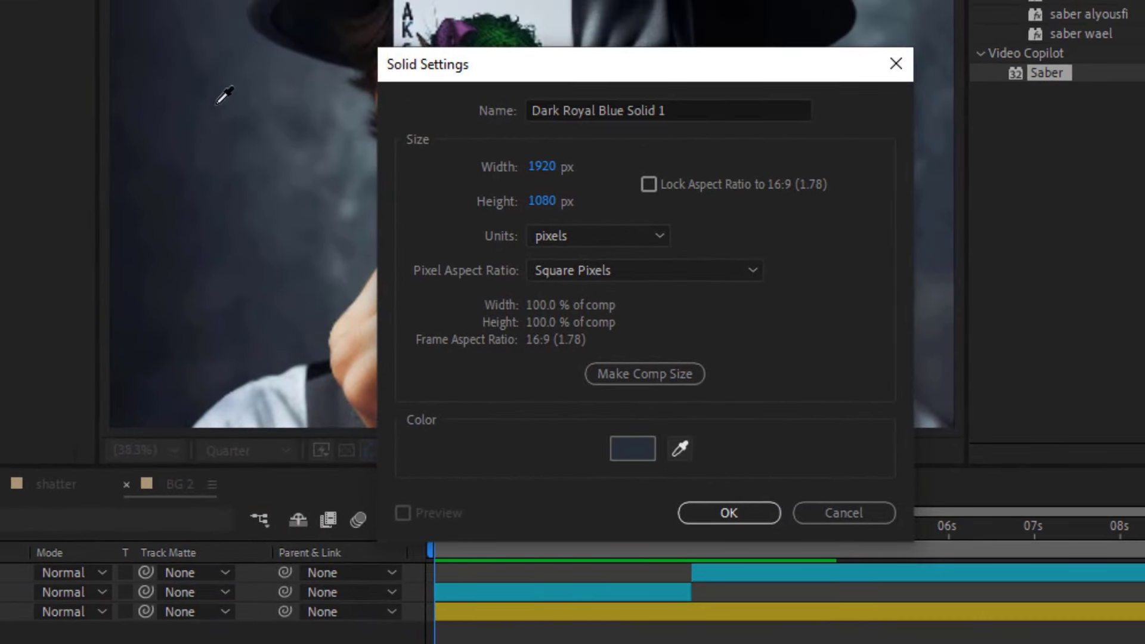
click(714, 516)
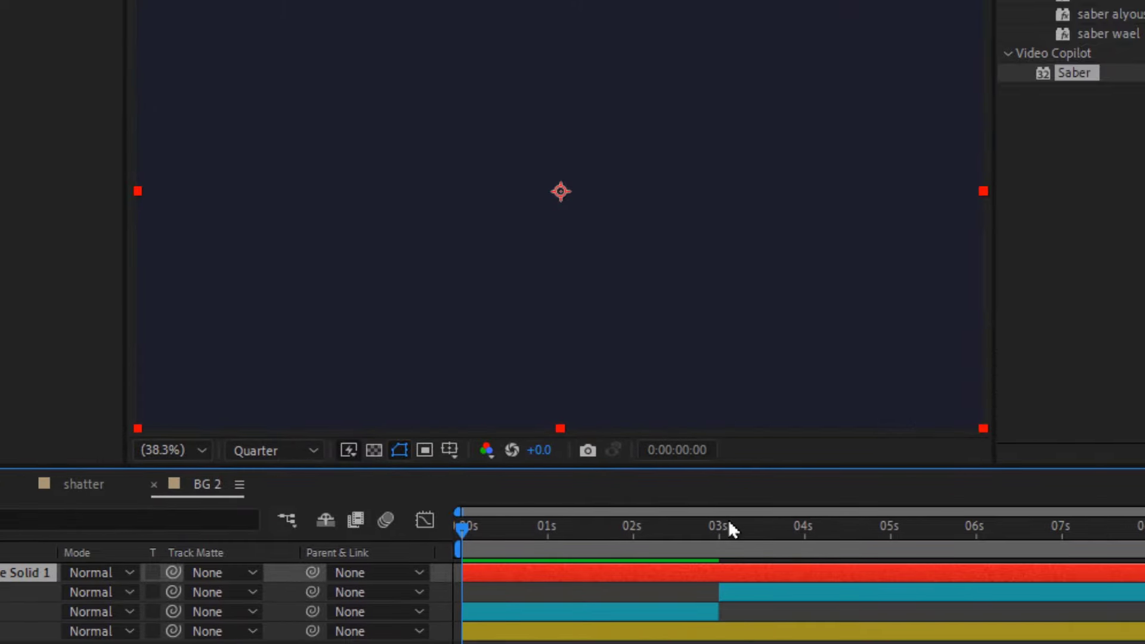
click(196, 580)
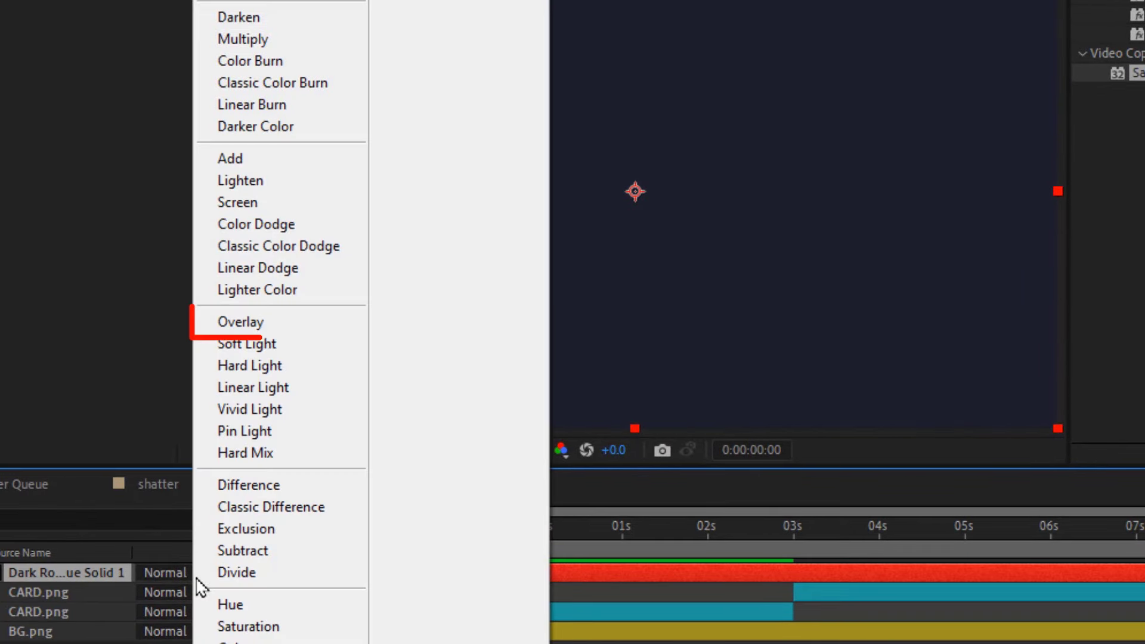
click(306, 331)
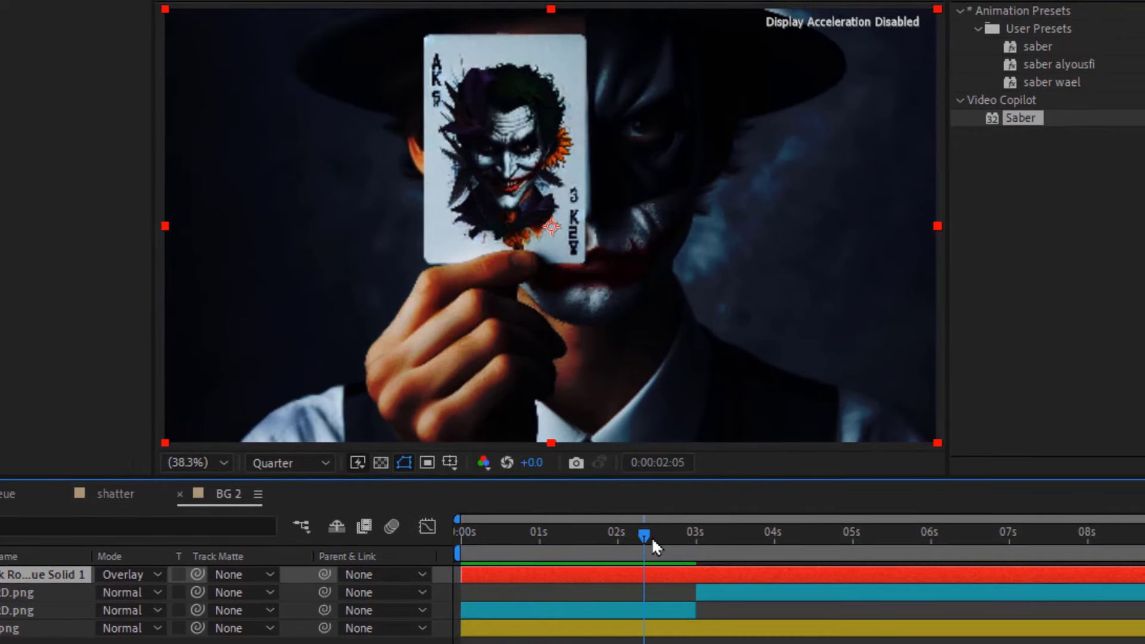
mouse_move(652, 540)
mouse_down()
mouse_move(737, 542)
mouse_move(666, 548)
mouse_move(722, 535)
mouse_move(625, 538)
mouse_up()
drag(467, 535, 460, 530)
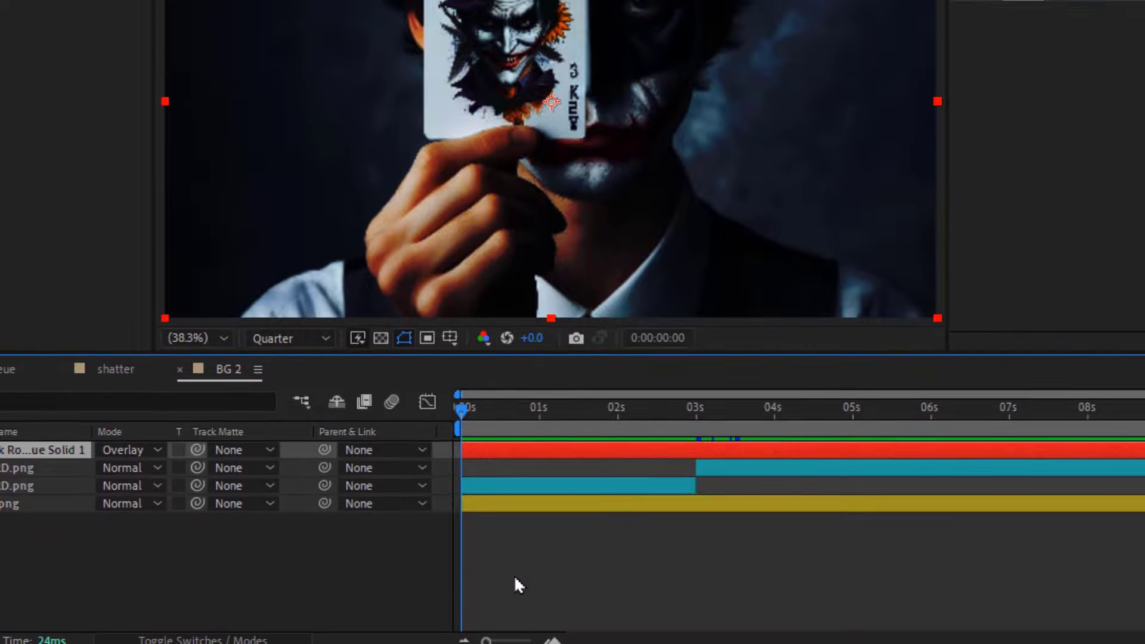
Create a new solid layer named 'saber'.
right_click(513, 572)
mouse_move(564, 323)
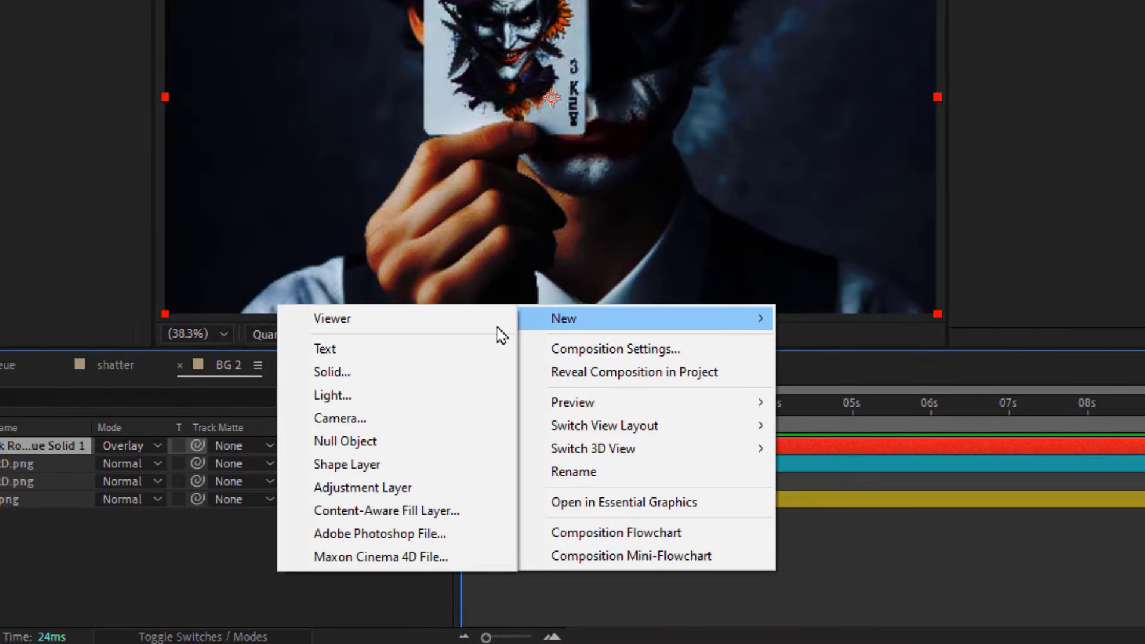
click(467, 385)
text(sab)
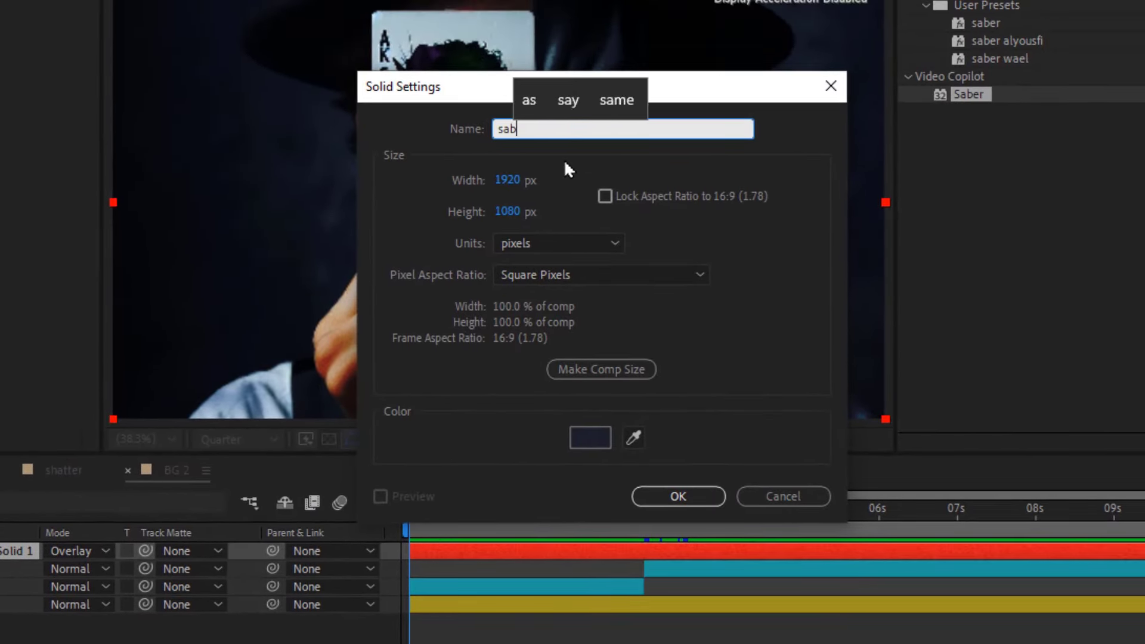
text(er)
click(651, 494)
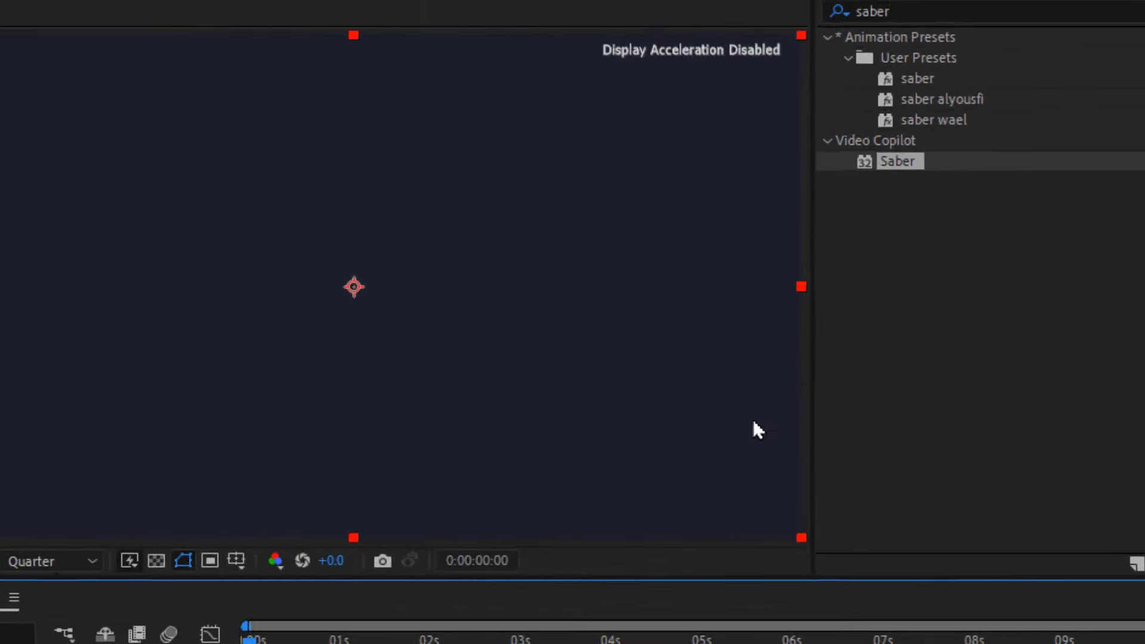
Apply the saved saber preset to the solid and hide the dark overlay solid.
drag(941, 99, 340, 643)
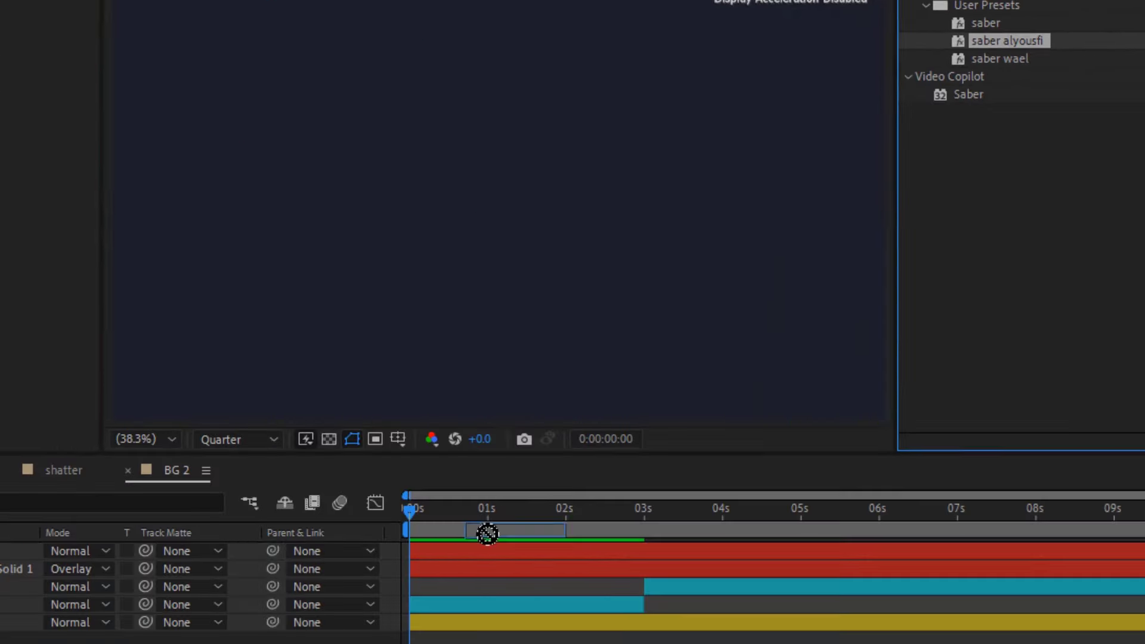
drag(487, 534, 480, 546)
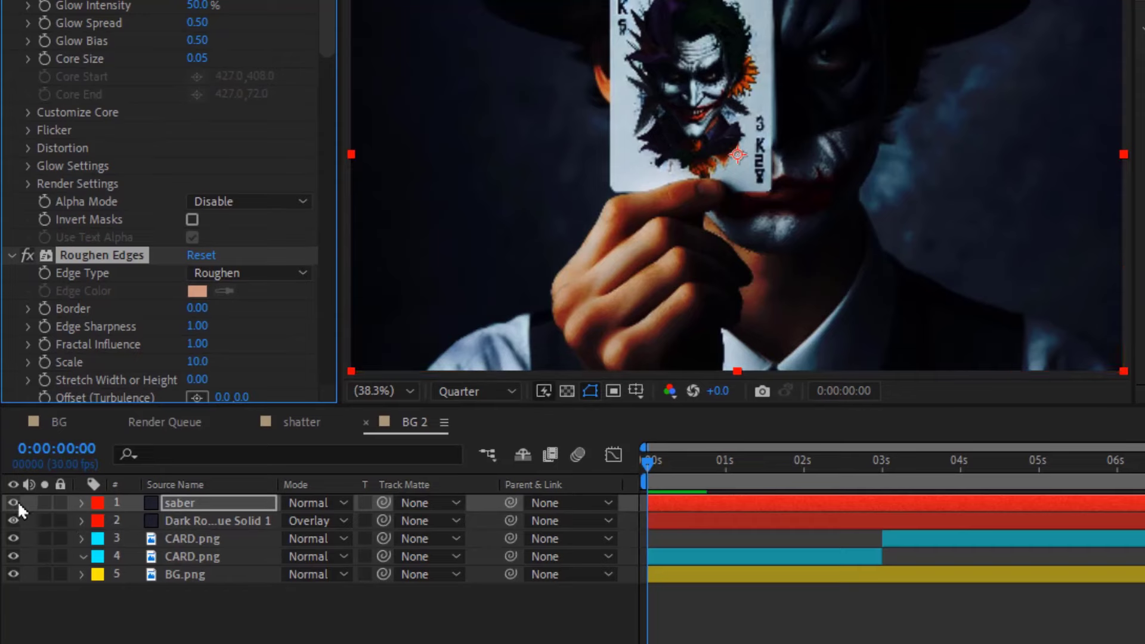
click(14, 521)
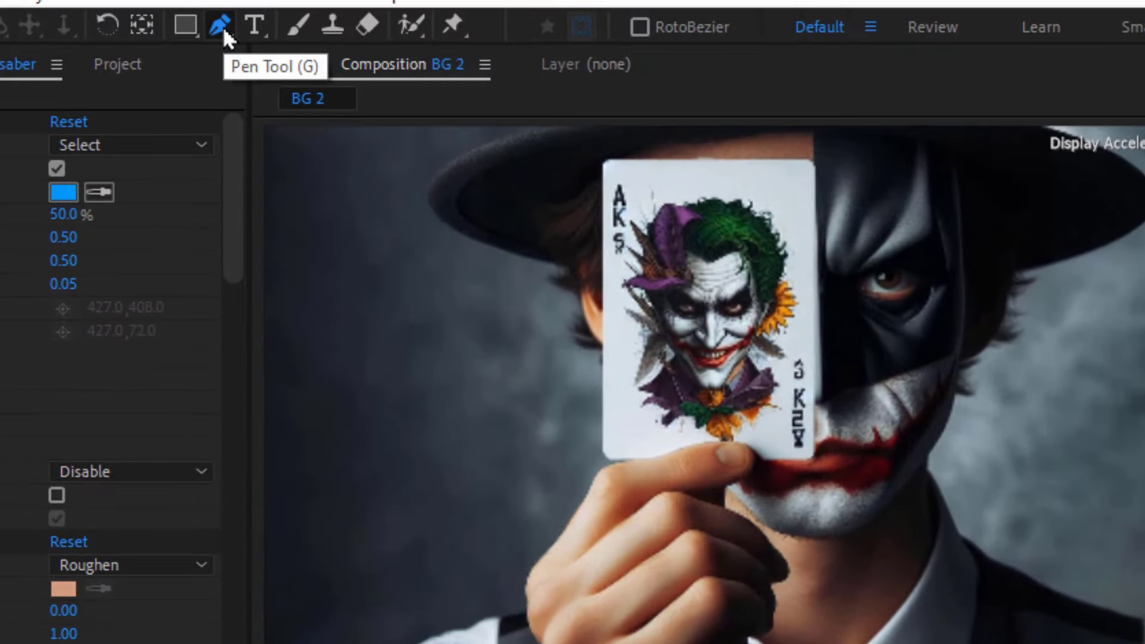
click(223, 27)
Start a mask path at the image's lower left, tracing along the shoulder and up the hand.
key(comma)
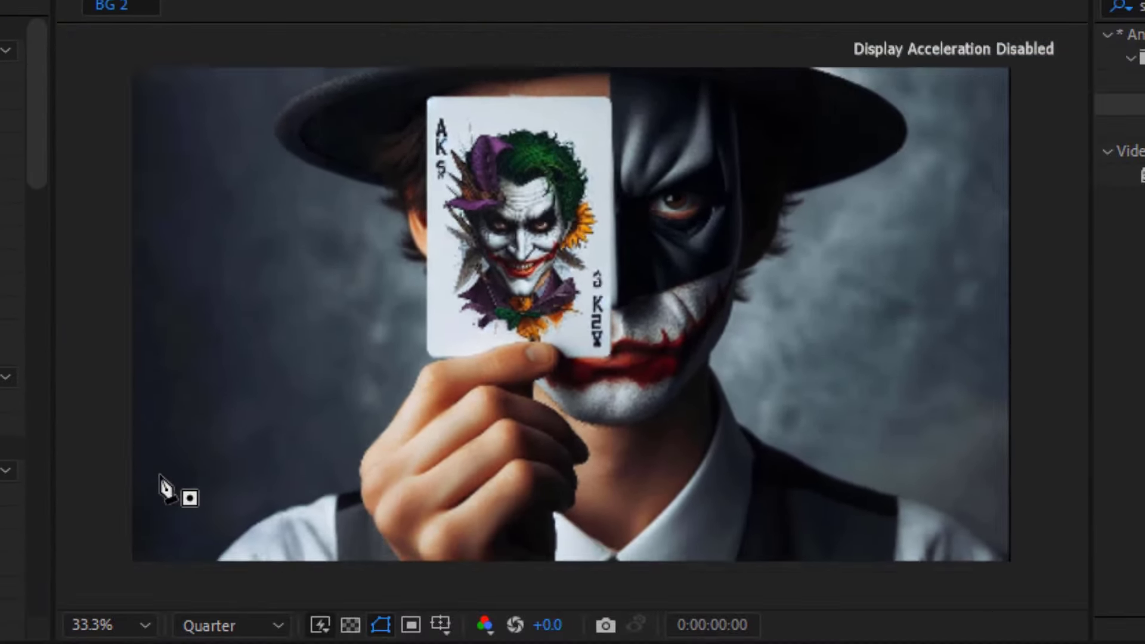
key(comma)
key(comma)
click(392, 432)
key(period)
key(period)
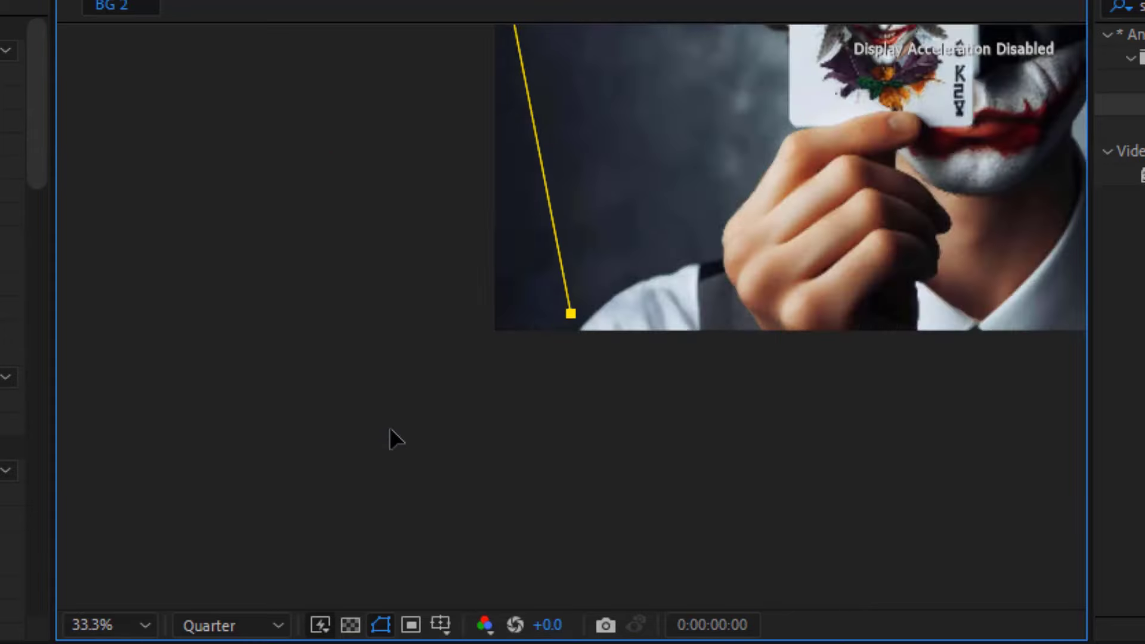
key(period)
key(period)
key(period)
drag(603, 225, 499, 618)
key(period)
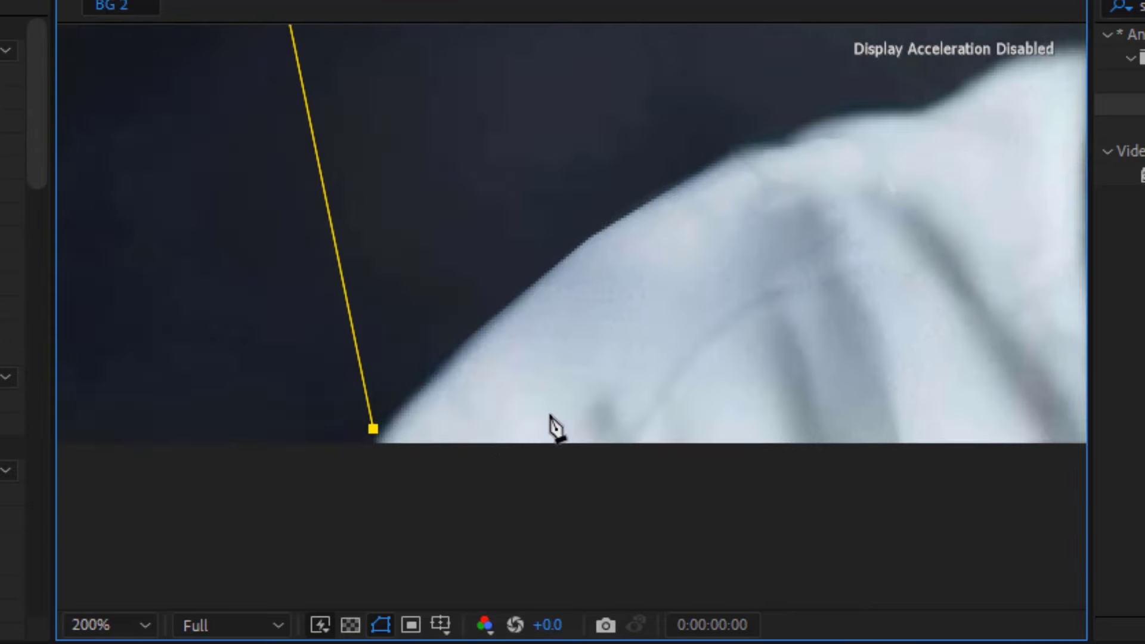
drag(376, 433, 212, 546)
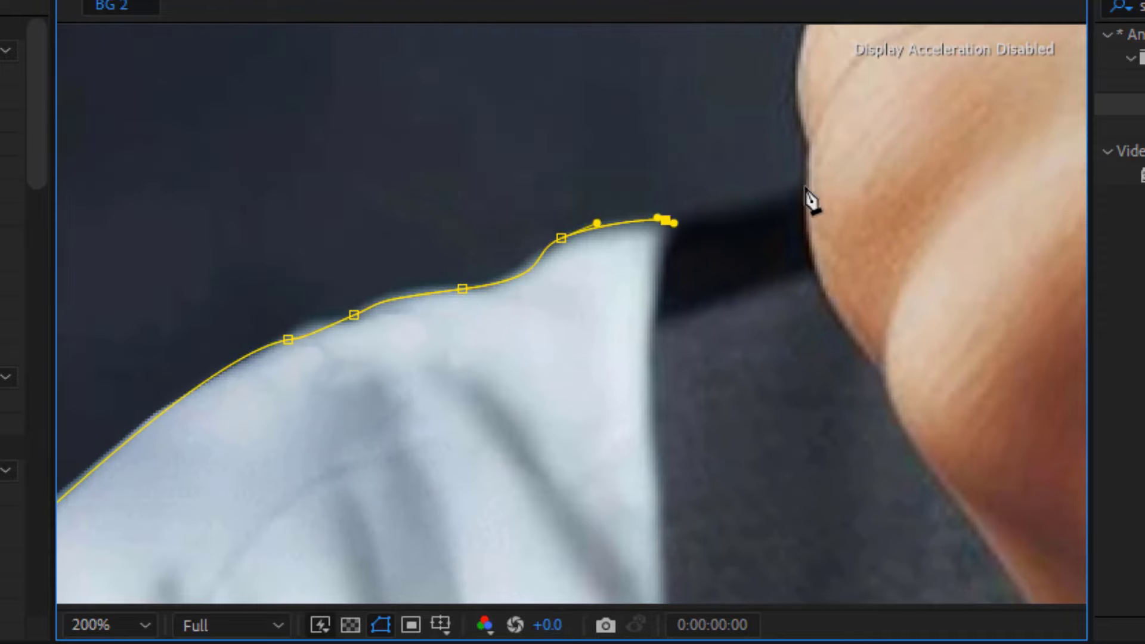
key(comma)
click(434, 353)
key(period)
click(595, 353)
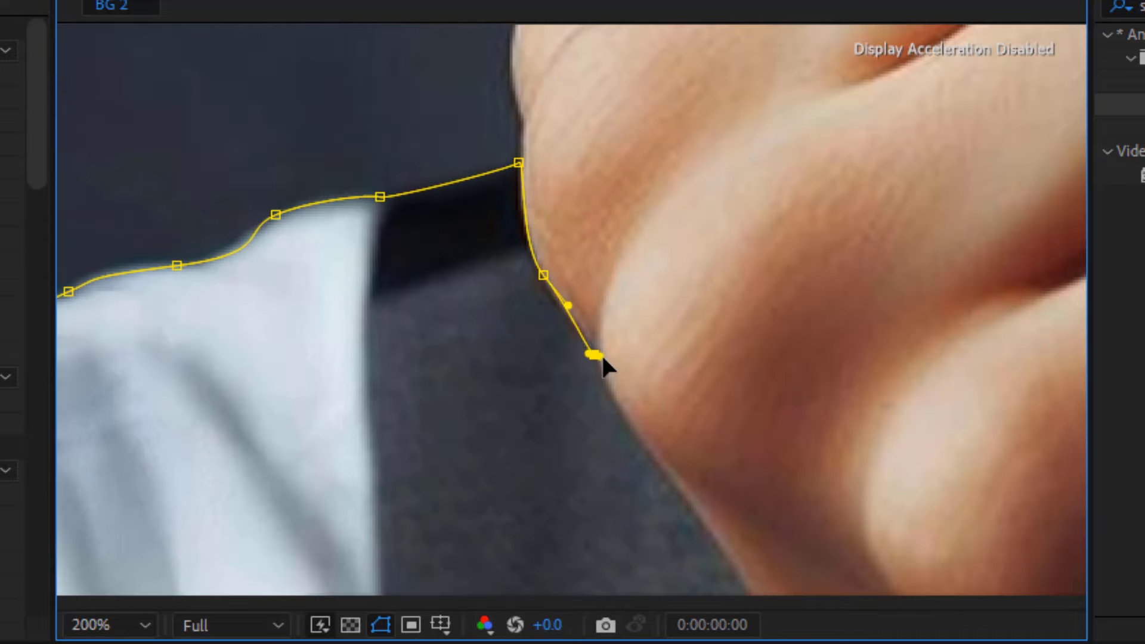
click(723, 538)
drag(729, 521, 294, 425)
Continue the mask along the collar and fingers, curving it around the thumb.
key(comma)
click(728, 470)
key(period)
click(571, 443)
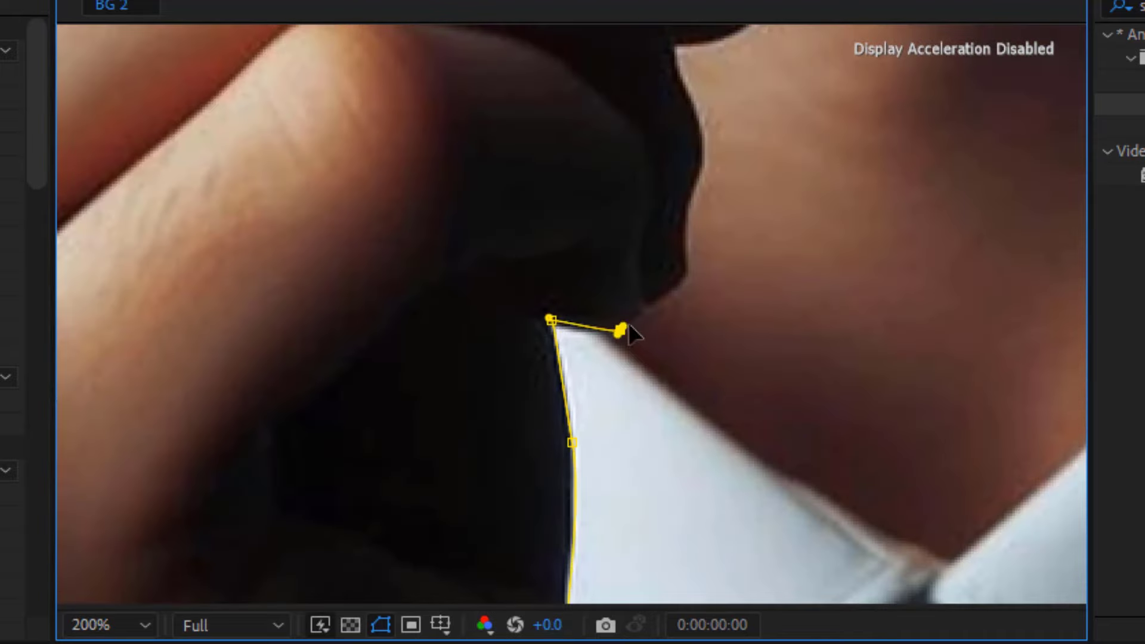
key(period)
click(543, 179)
drag(542, 178, 642, 276)
mouse_move(620, 404)
mouse_down()
mouse_move(660, 352)
mouse_move(655, 334)
mouse_up()
click(653, 327)
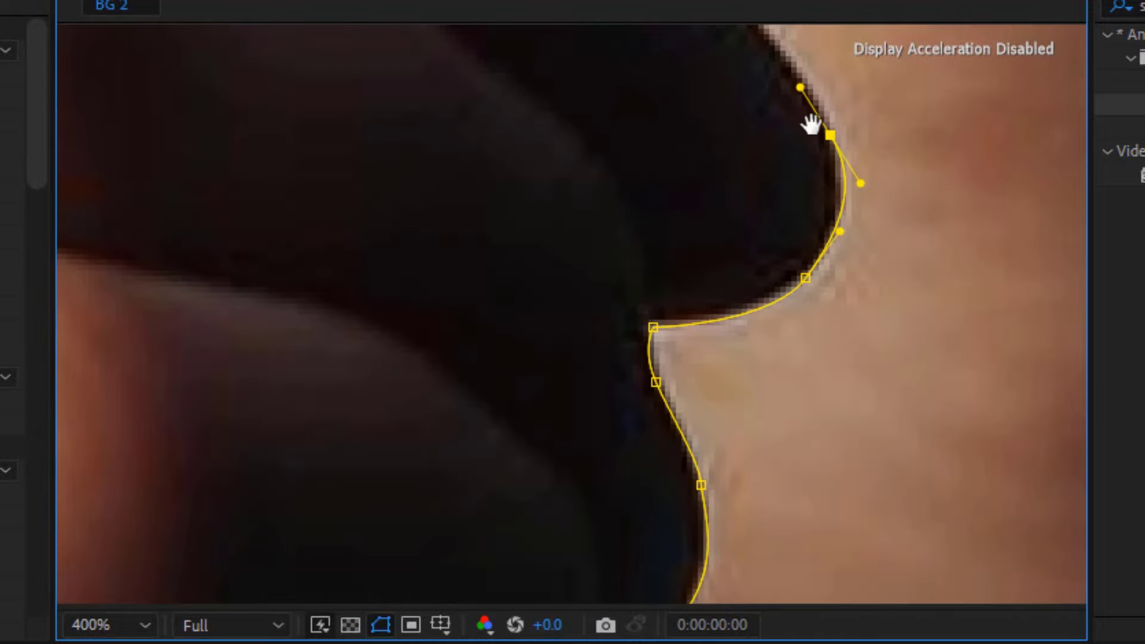
drag(811, 125, 660, 235)
key(comma)
drag(580, 259, 529, 227)
drag(426, 194, 322, 421)
drag(422, 396, 466, 389)
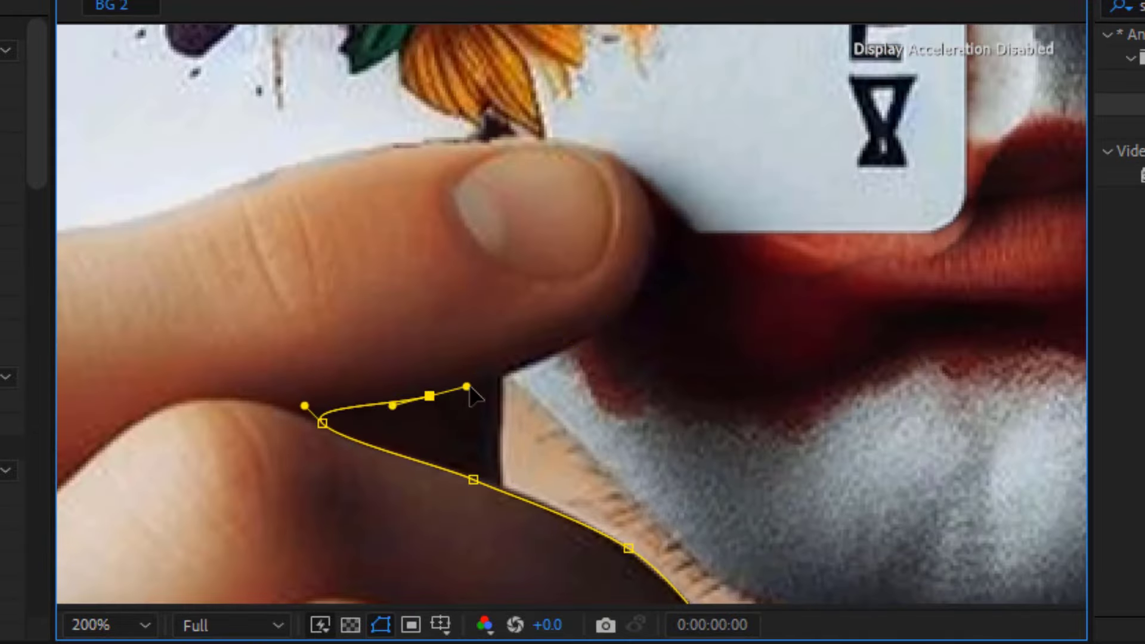
Extend the mask under the card and around its corners to the top-left corner.
key(comma)
click(640, 263)
key(comma)
key(period)
key(period)
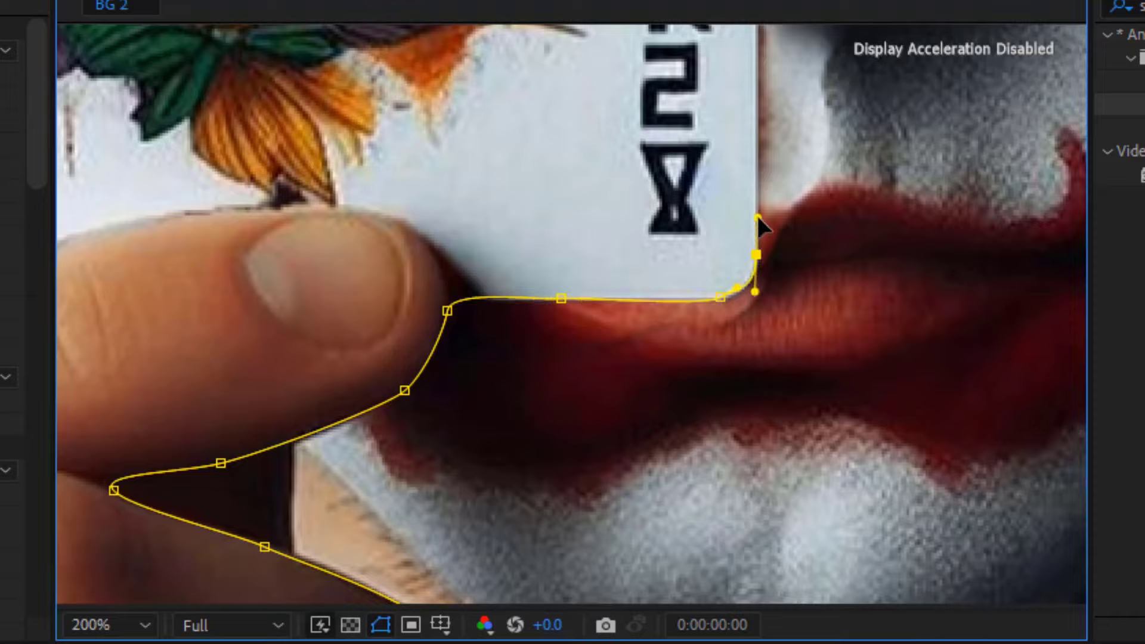
key(comma)
click(616, 115)
key(period)
drag(543, 164, 813, 339)
drag(760, 244, 1061, 233)
click(113, 288)
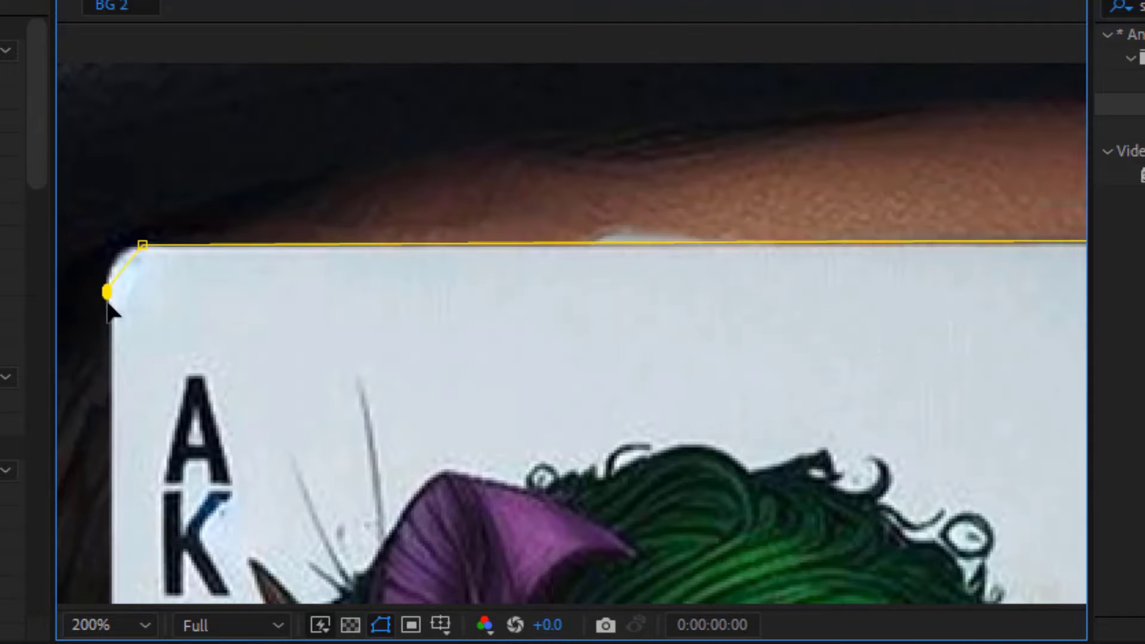
Trace the mask down the card's left edge and around the thumb tip.
key(comma)
click(414, 388)
key(period)
drag(862, 257, 486, 354)
click(835, 345)
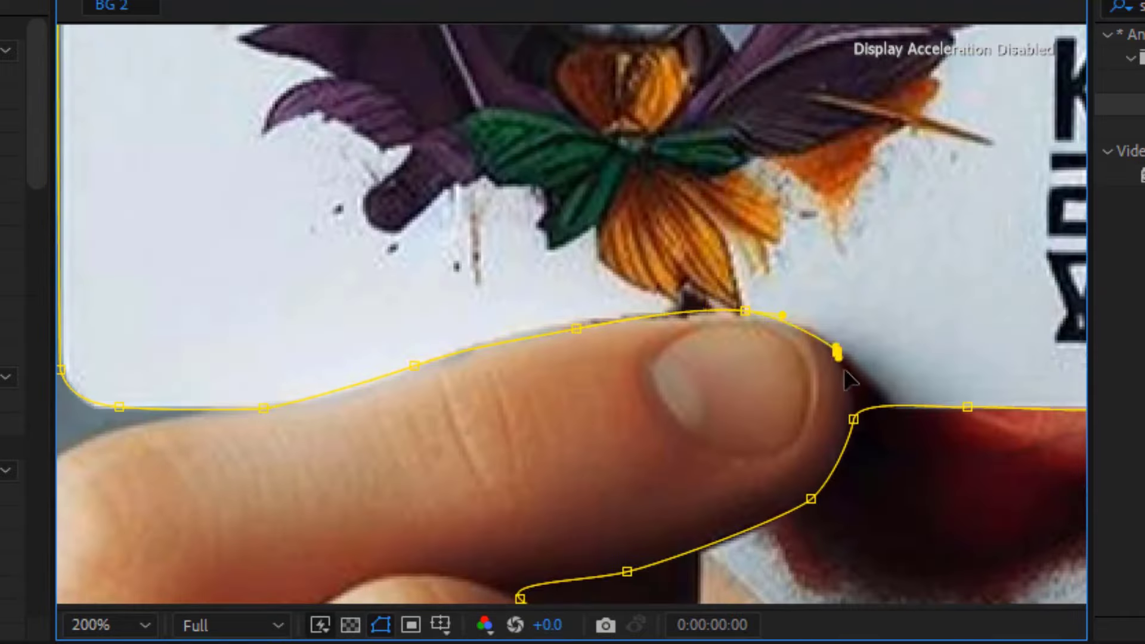
key(comma)
key(comma)
key(period)
drag(620, 60, 506, 59)
Add an elliptical mask around the Joker face and fit the composition in view.
scroll(617, 193, down, 2)
drag(613, 567, 941, 560)
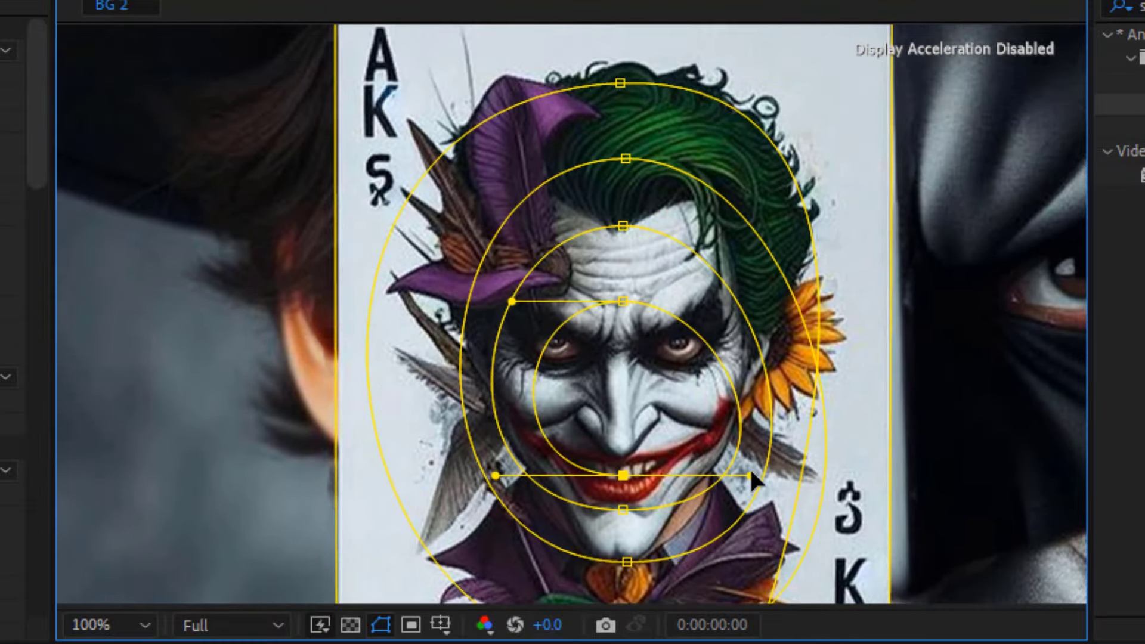
key(comma)
key(comma)
key(comma)
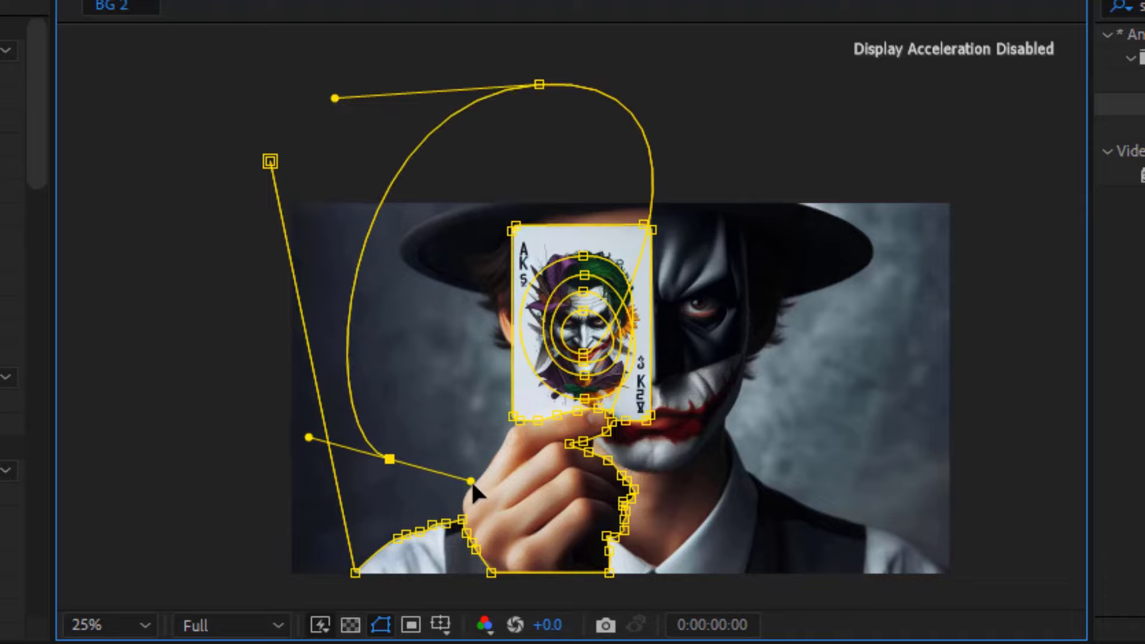
scroll(470, 478, up, 2)
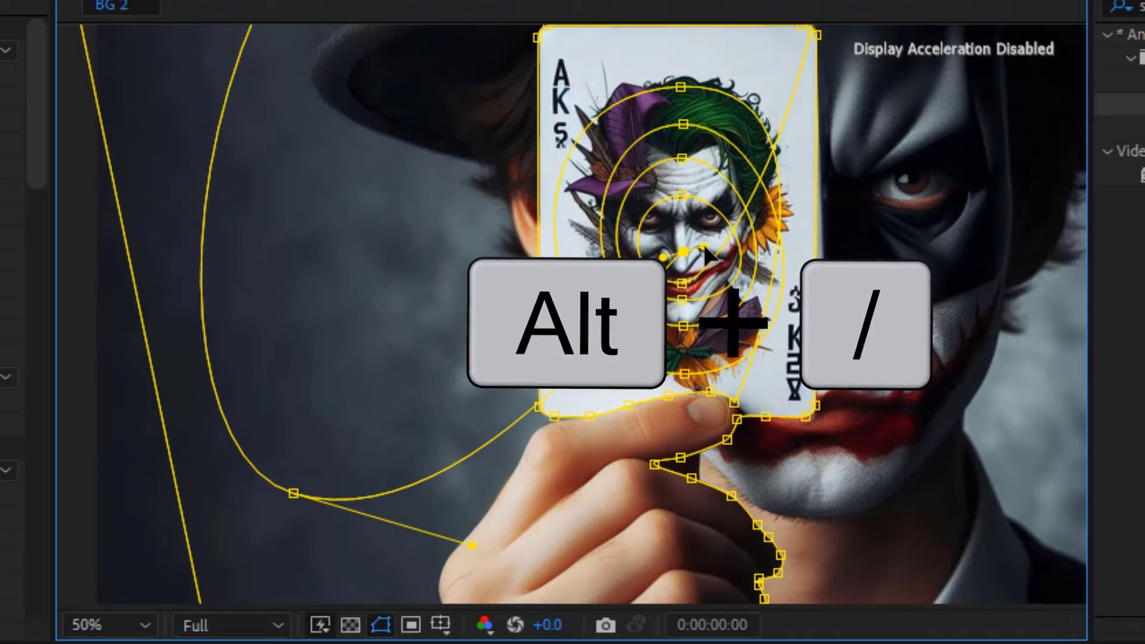
key(alt+slash)
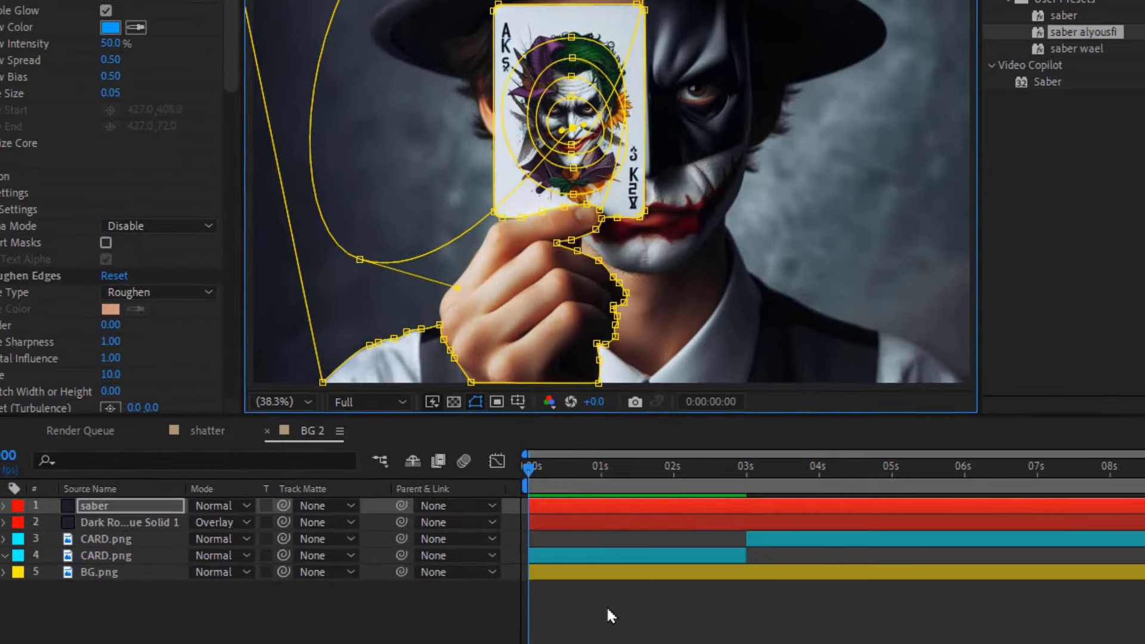
Set preview resolution to Quarter and play back the burning card animation.
click(606, 605)
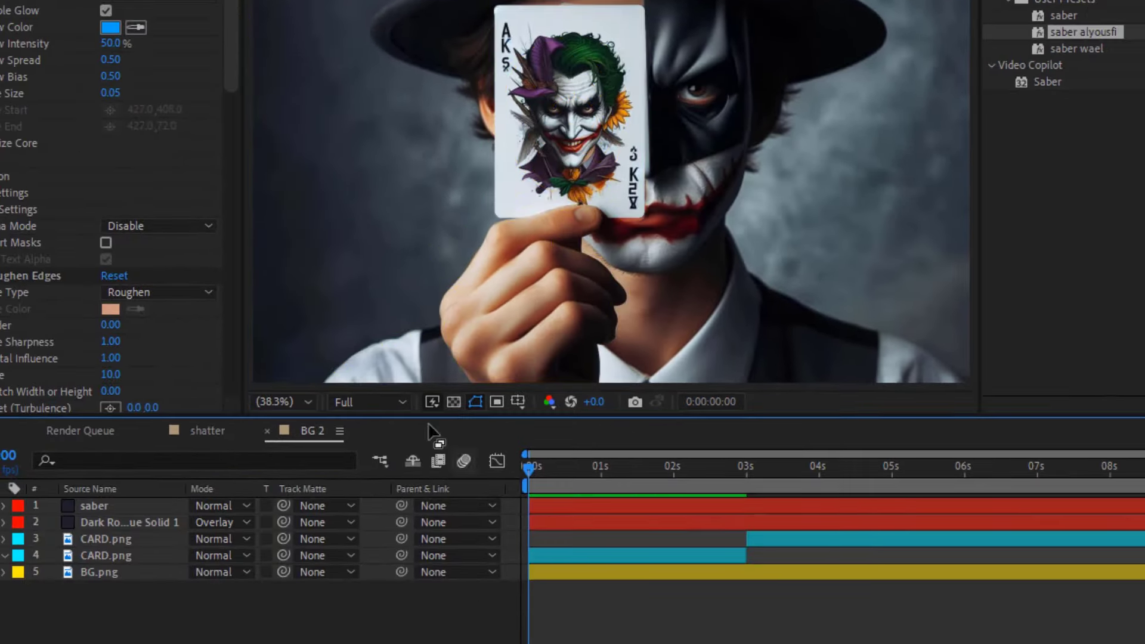
click(387, 508)
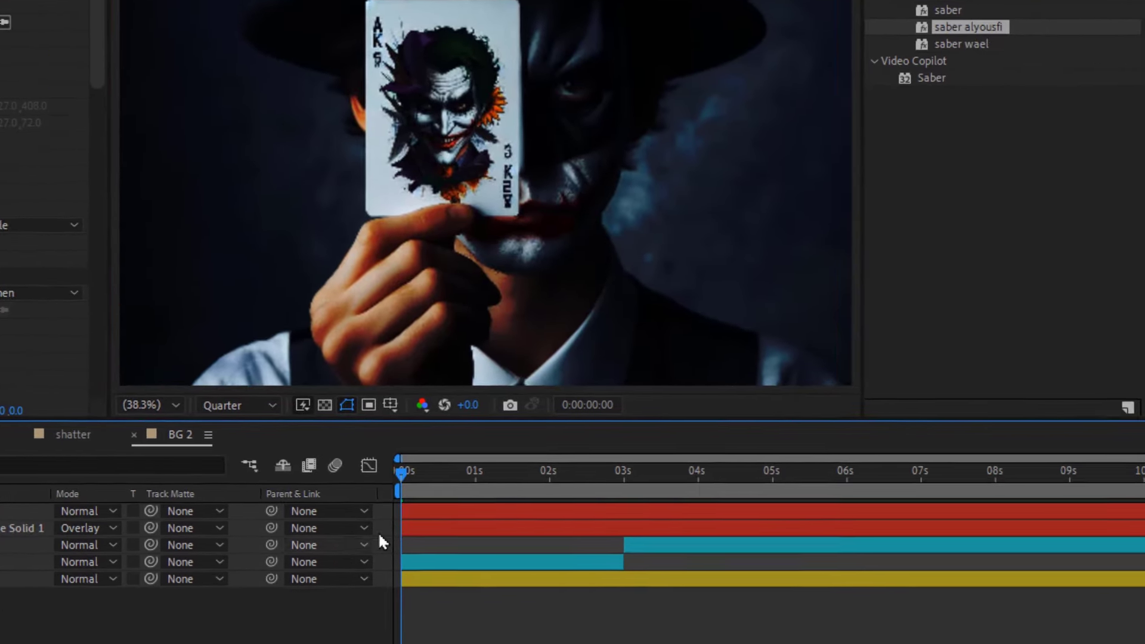
key(space)
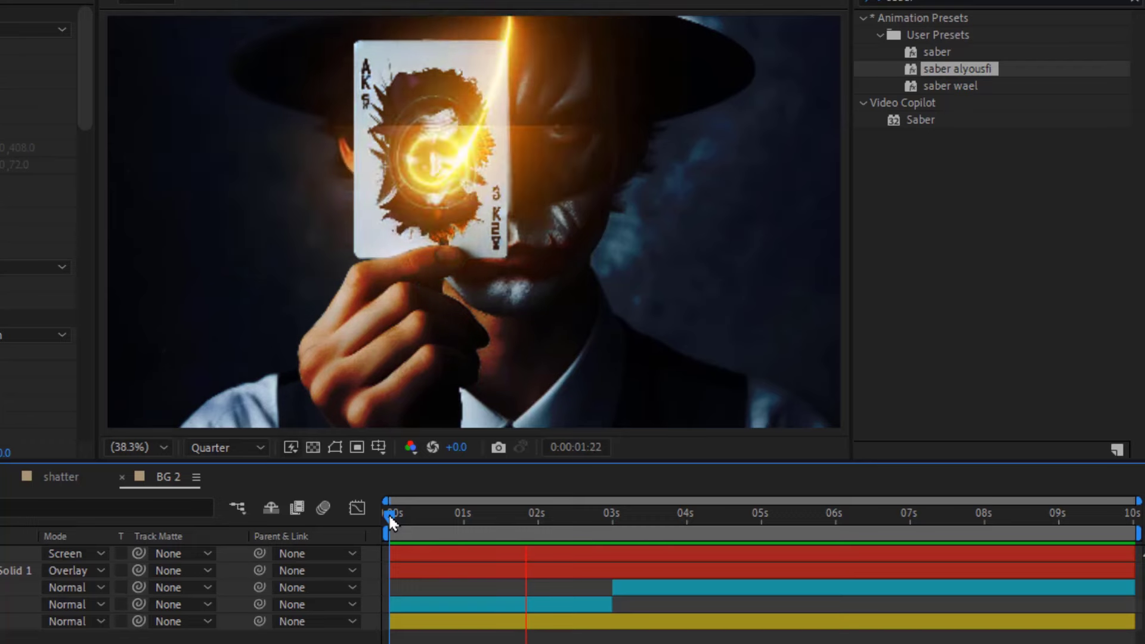
At 3:01, reorder the CARD.png layers so the plain card is on top, showing its Opacity.
drag(388, 513, 620, 560)
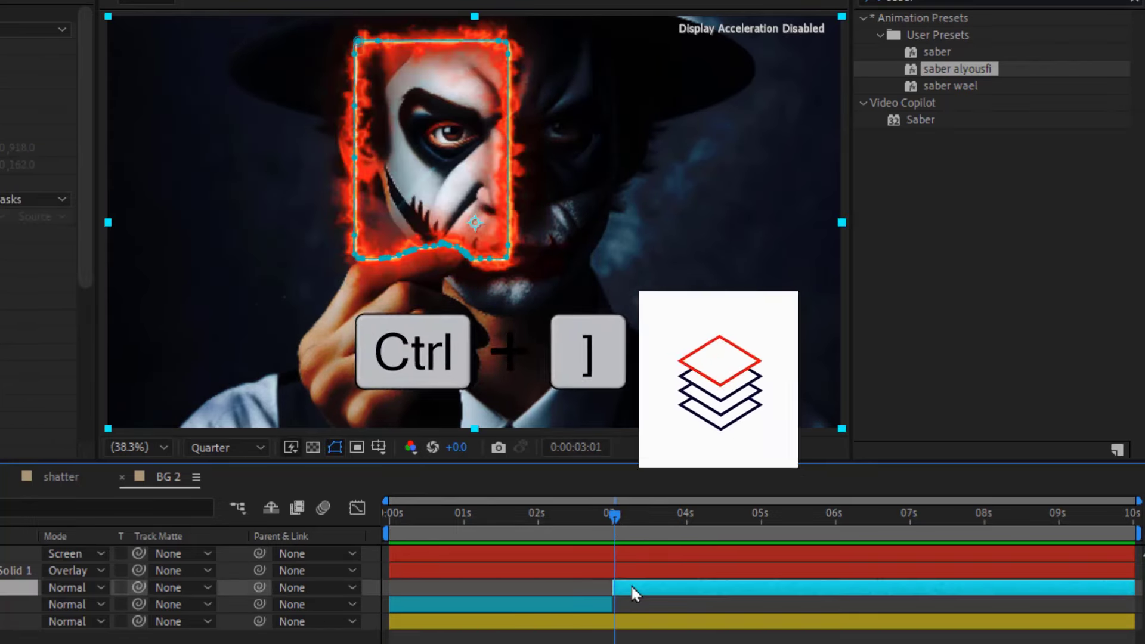
key(ctrl+bracketright)
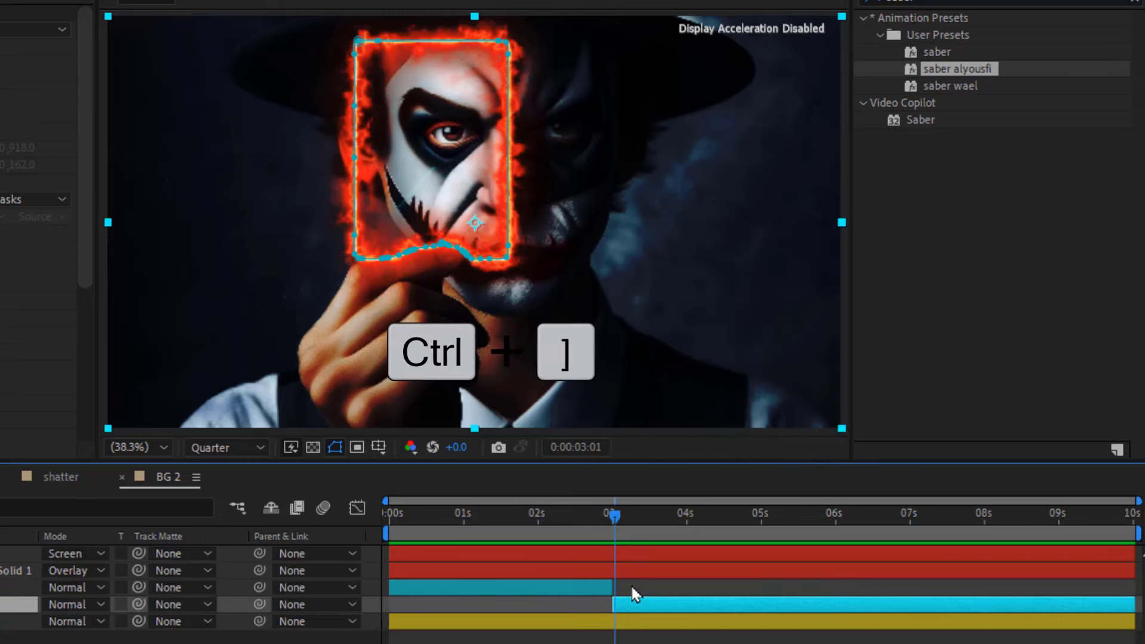
key(equal)
key(equal)
key(equal)
key(ctrl+bracketright)
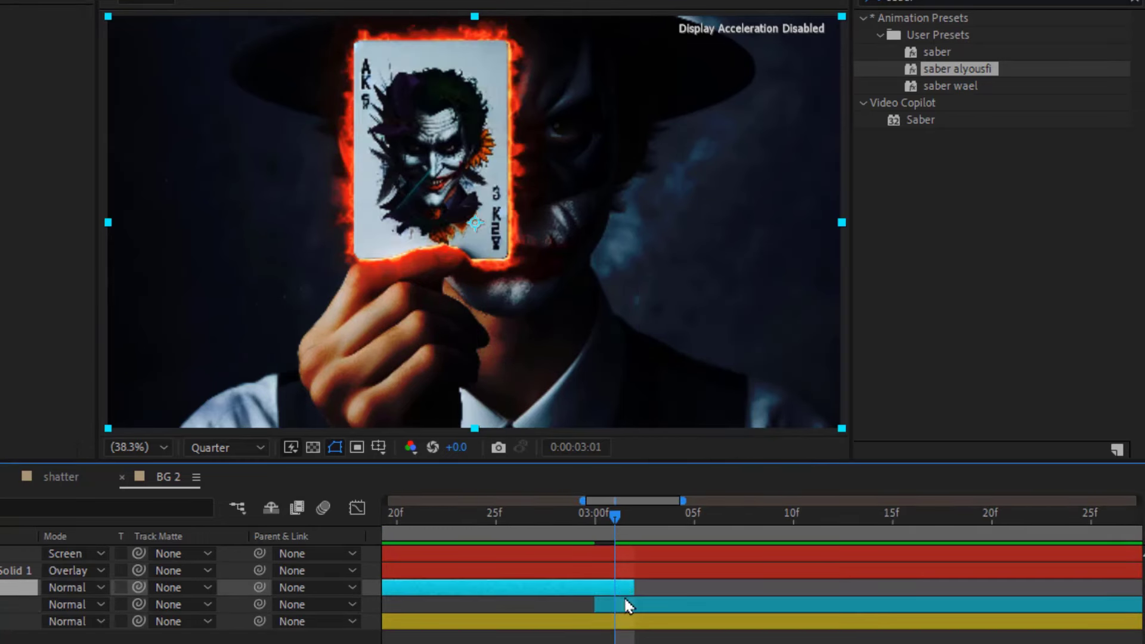
key(t)
key(Page_Up)
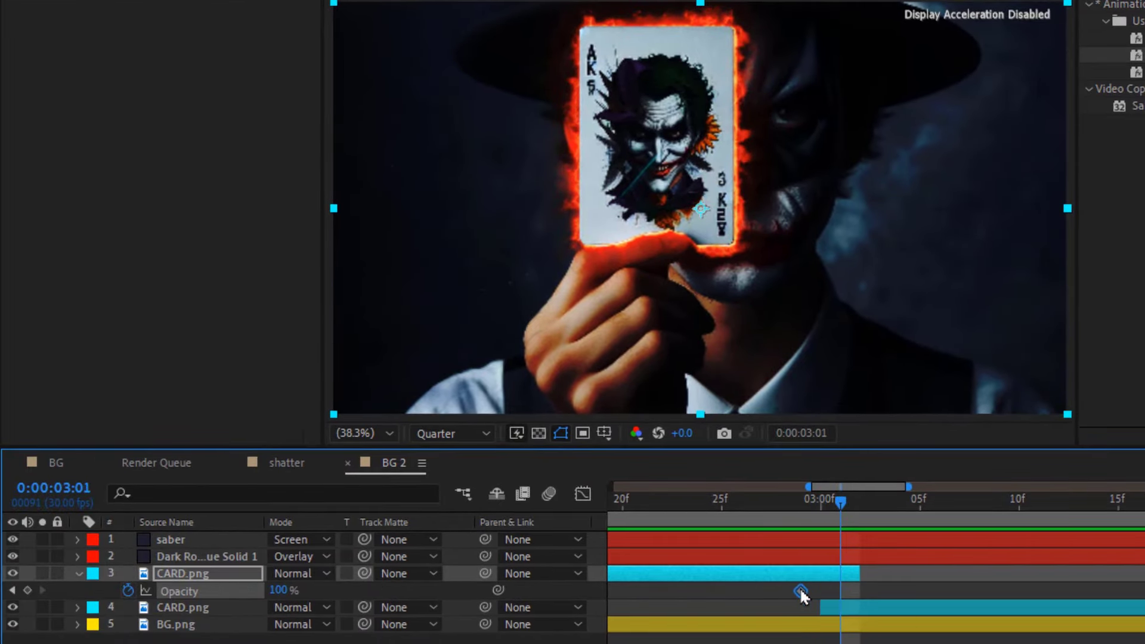
Fade the plain CARD.png's Opacity to 0% at 3:01.
click(279, 589)
text(0)
key(Return)
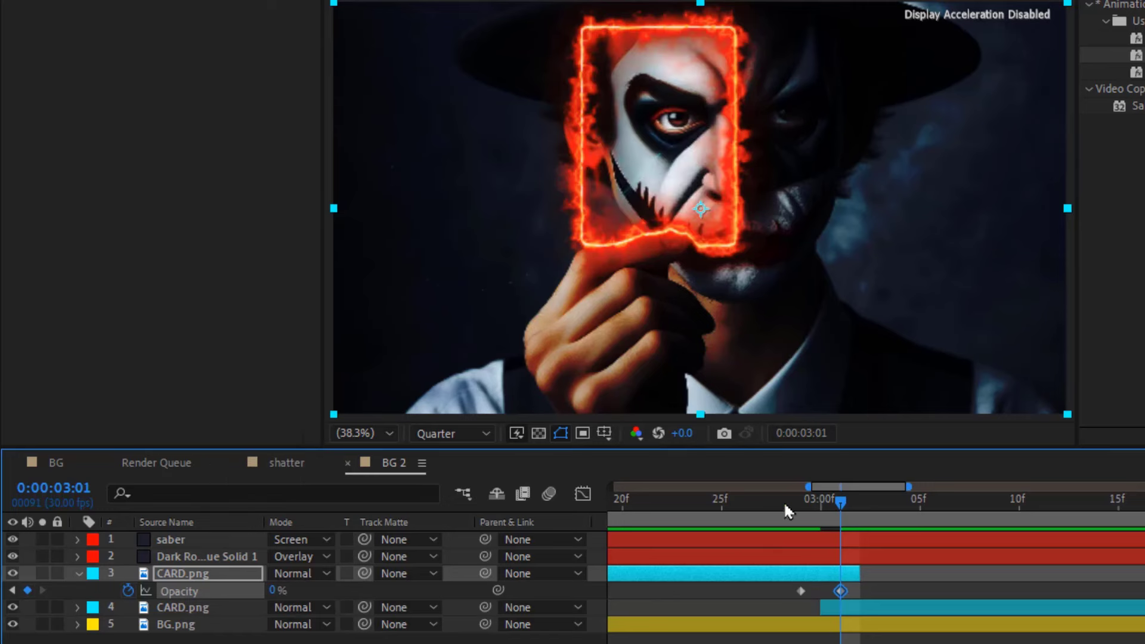
click(816, 503)
click(803, 509)
Start the glowing CARD.png layer earlier so its Opacity rises from 0% at 2:29.
click(822, 607)
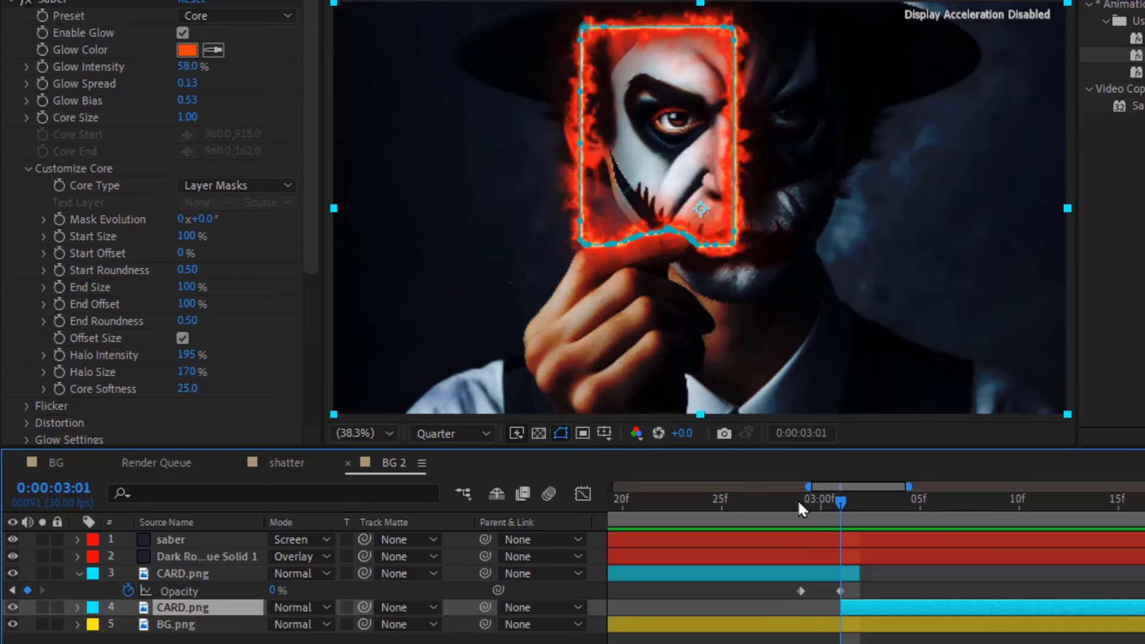
drag(842, 607, 801, 607)
key(t)
key(t)
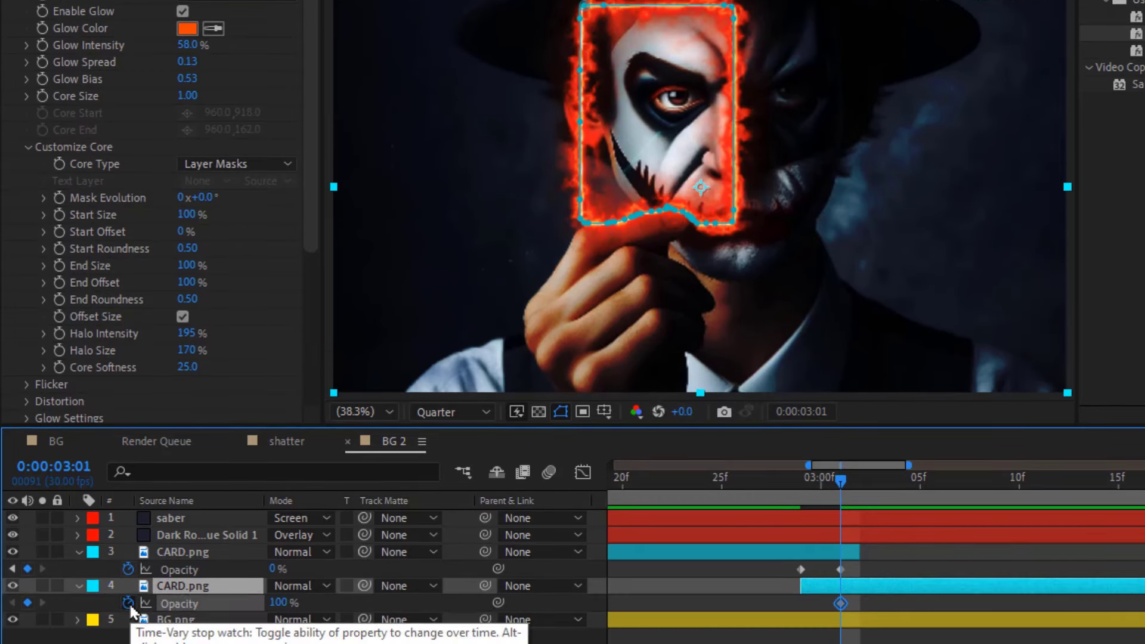
click(13, 570)
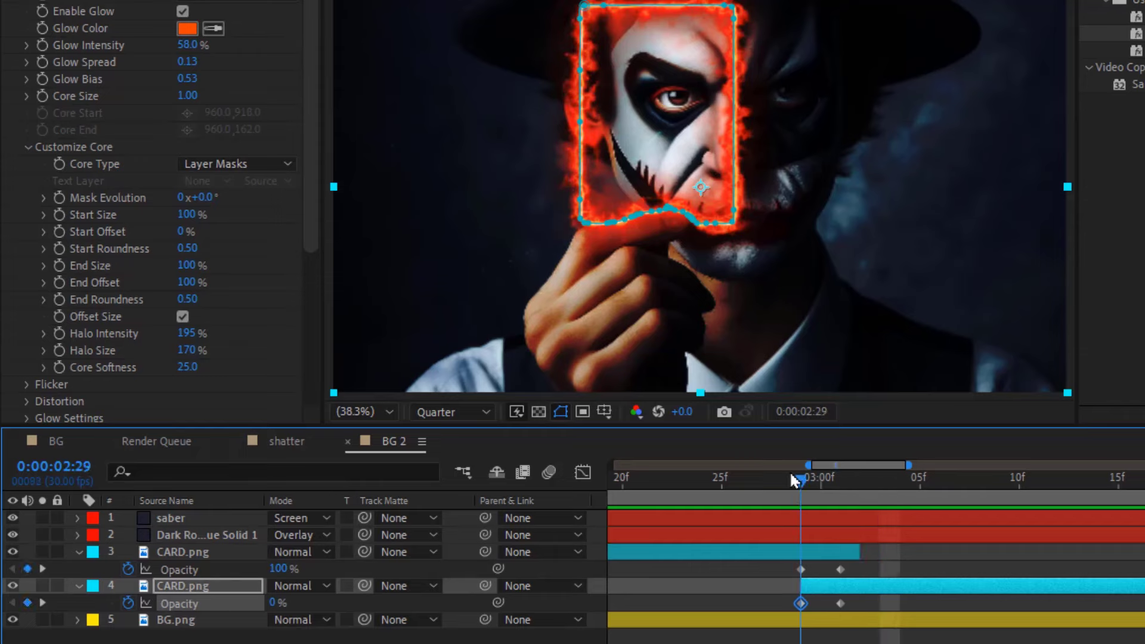
drag(800, 479, 781, 479)
key(u)
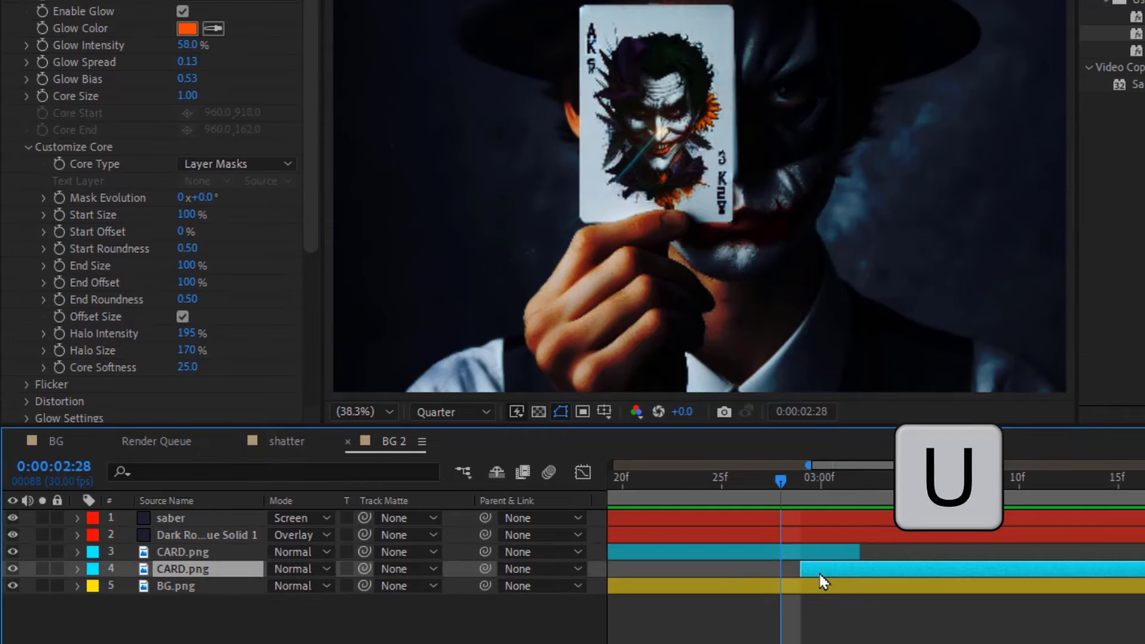
key(Home)
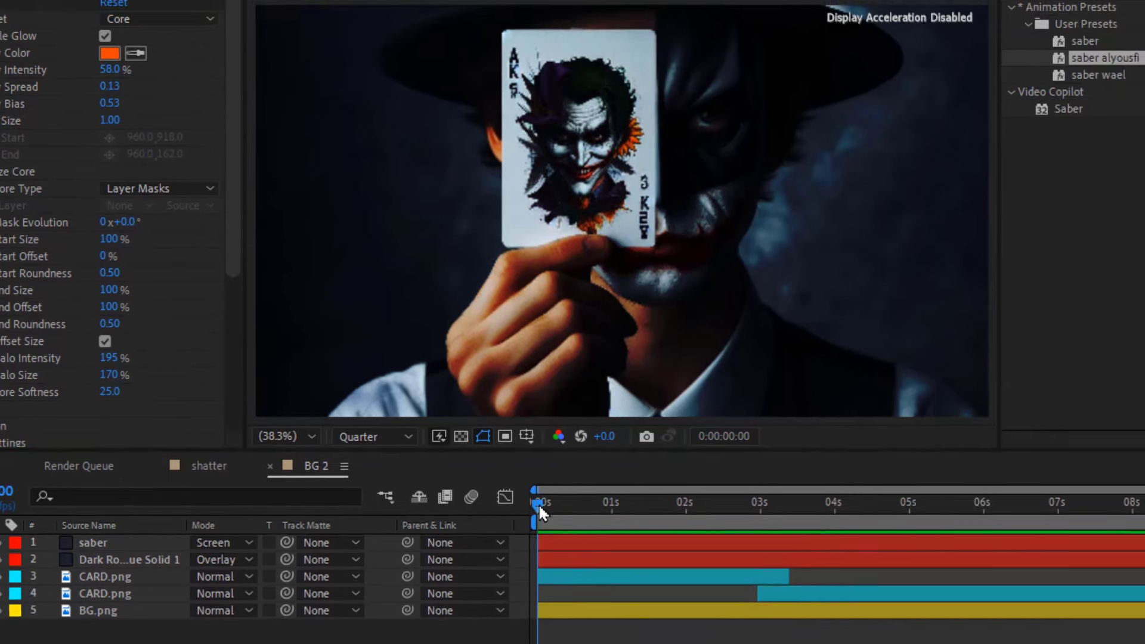
Collapse the saber layer's effects, set Saber 2's Preset to Core, and preview the fiery outline.
key(space)
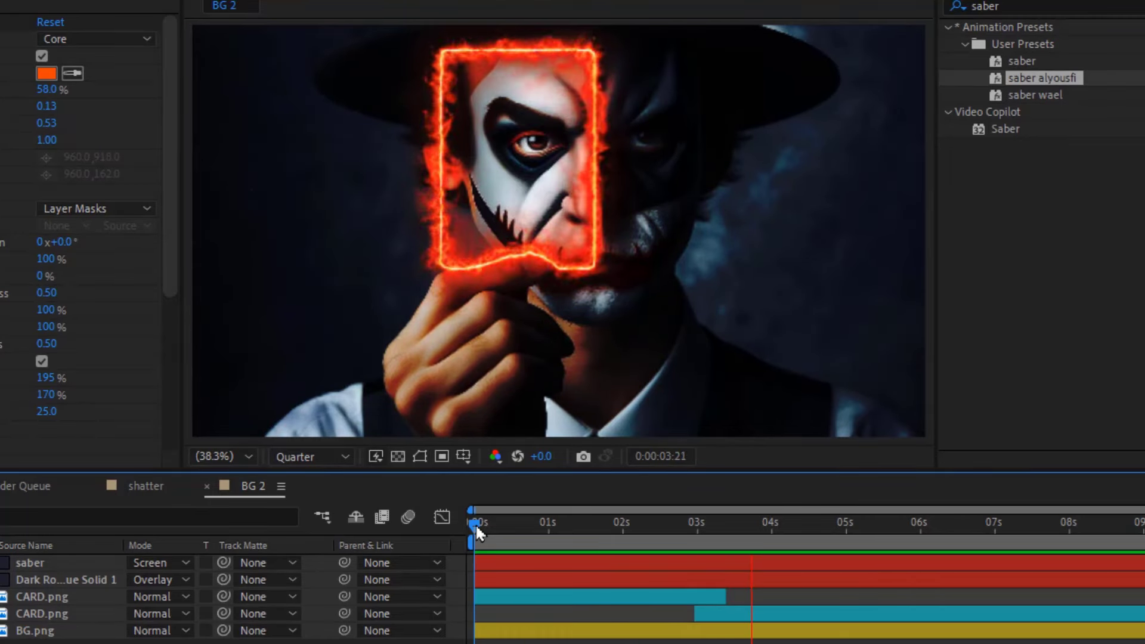
drag(474, 523, 511, 525)
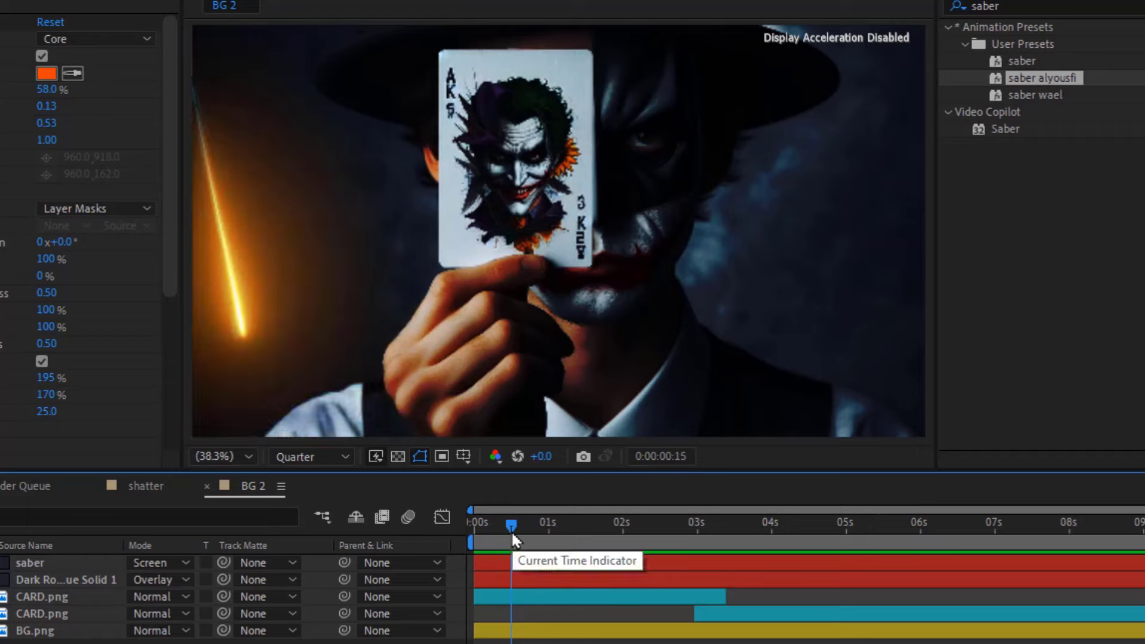
click(519, 563)
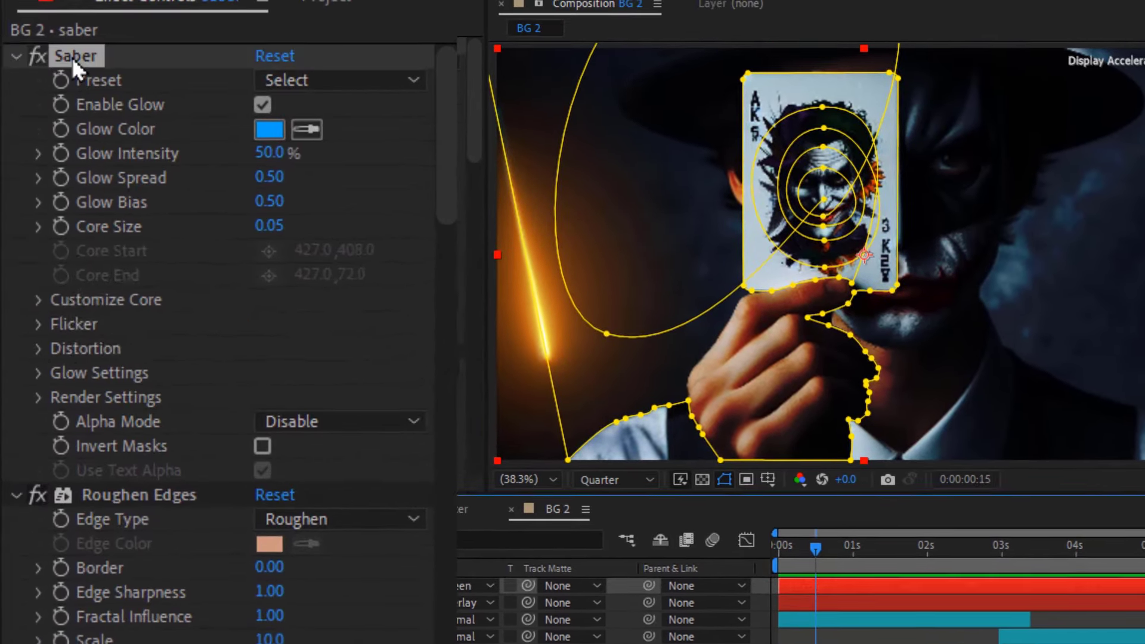
key(ctrl+a)
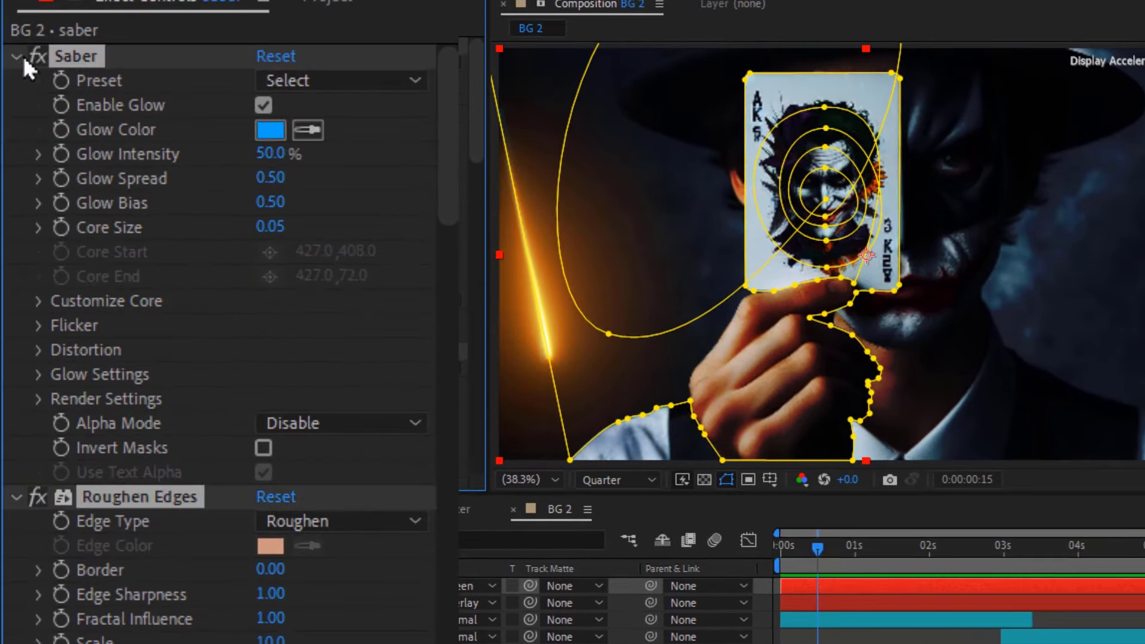
click(17, 56)
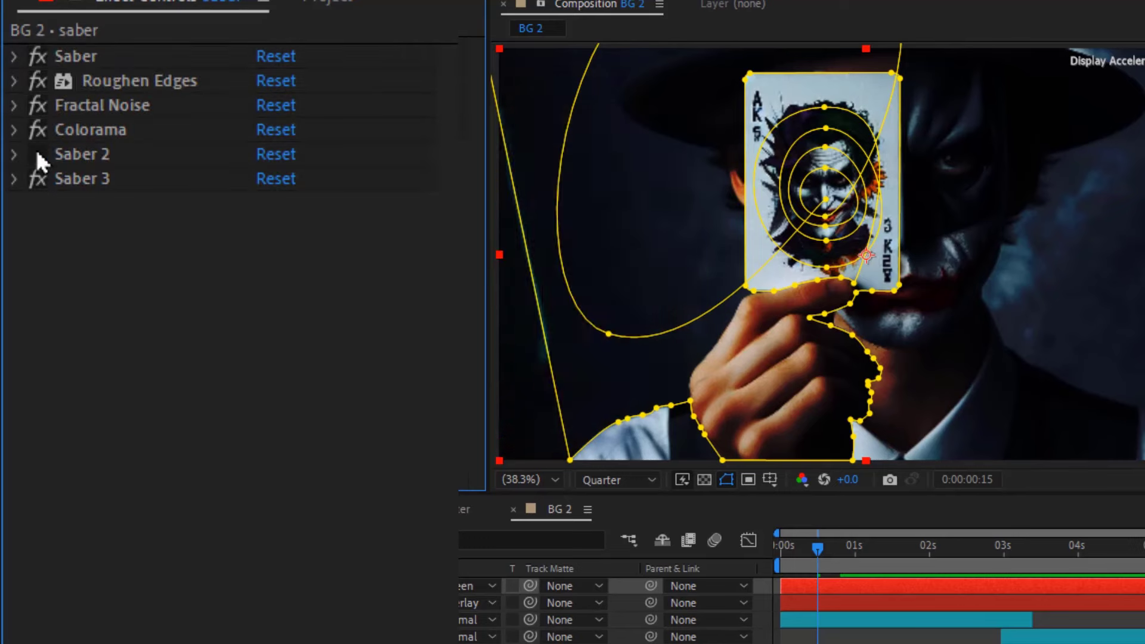
click(13, 154)
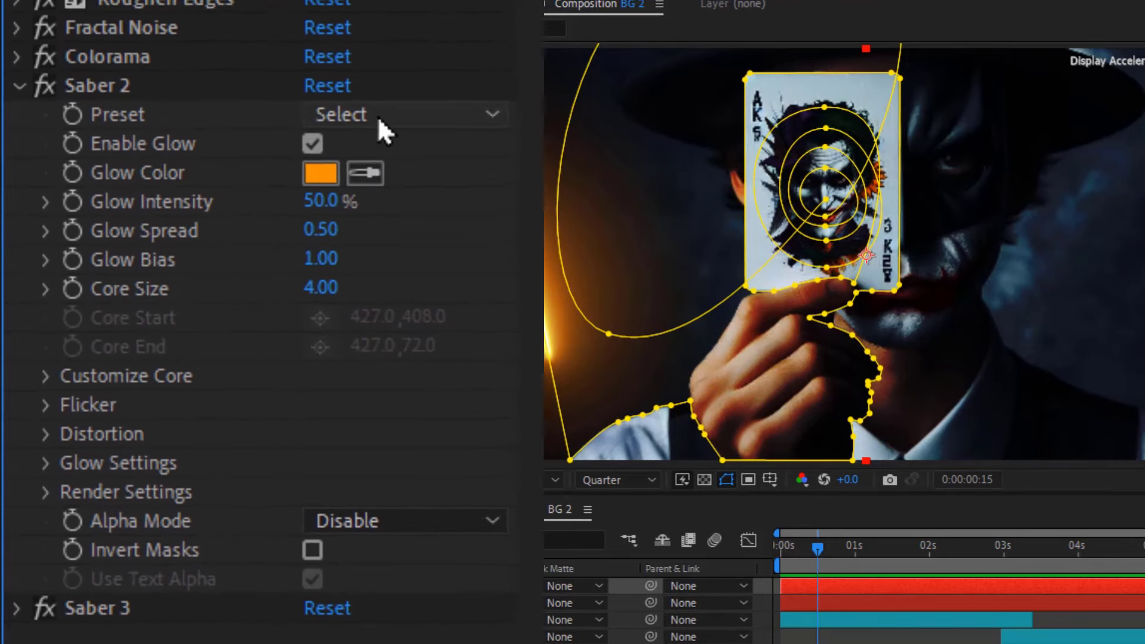
click(483, 110)
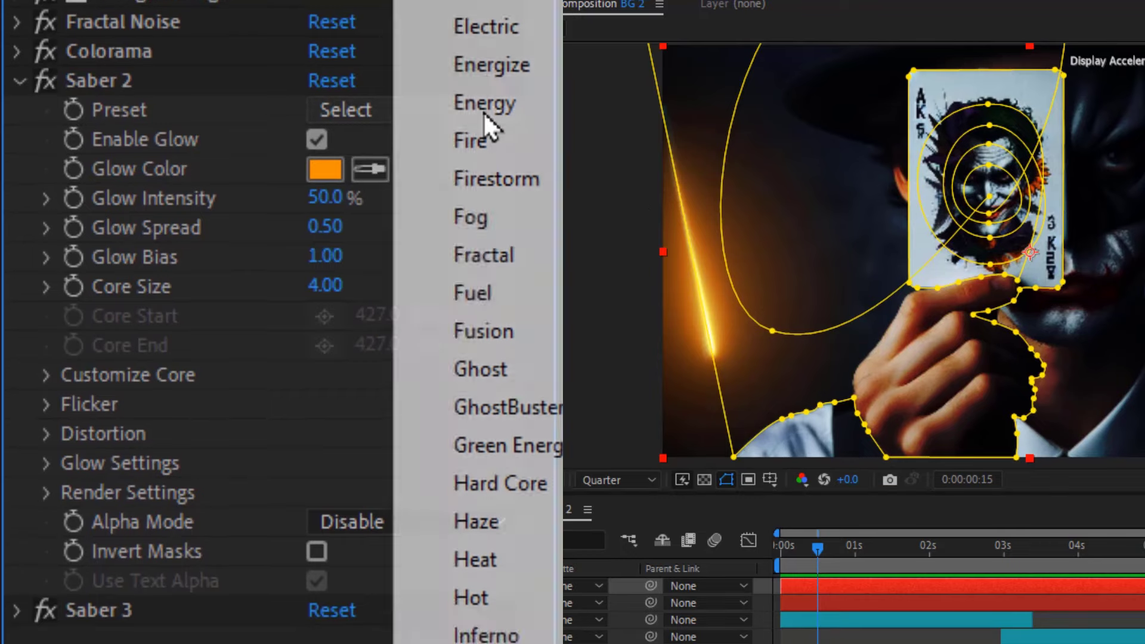
click(482, 35)
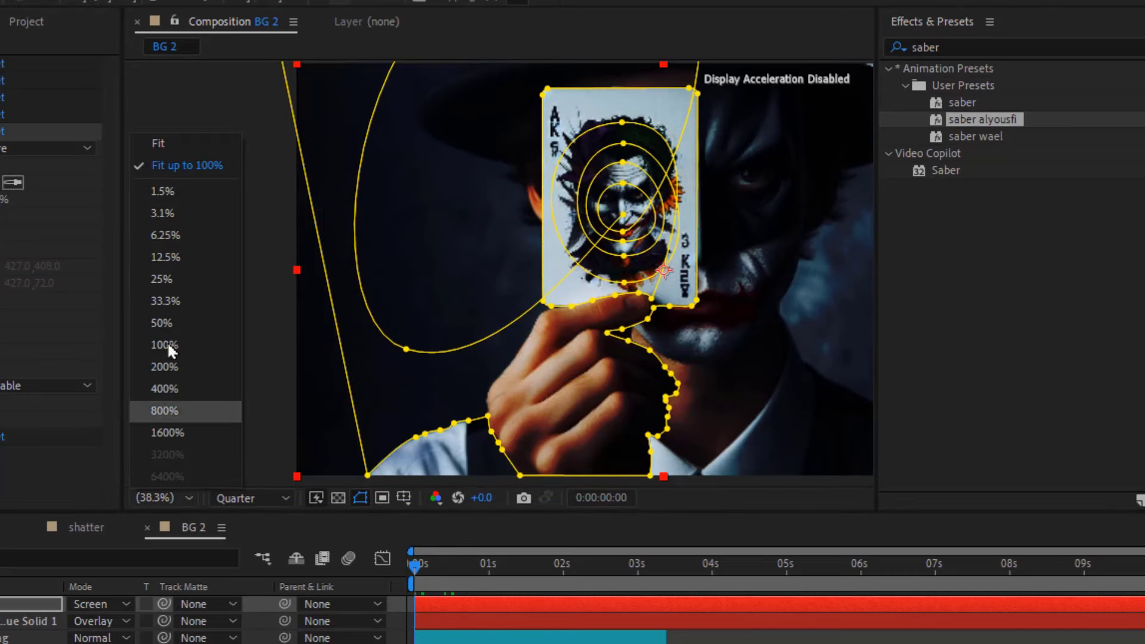
key(space)
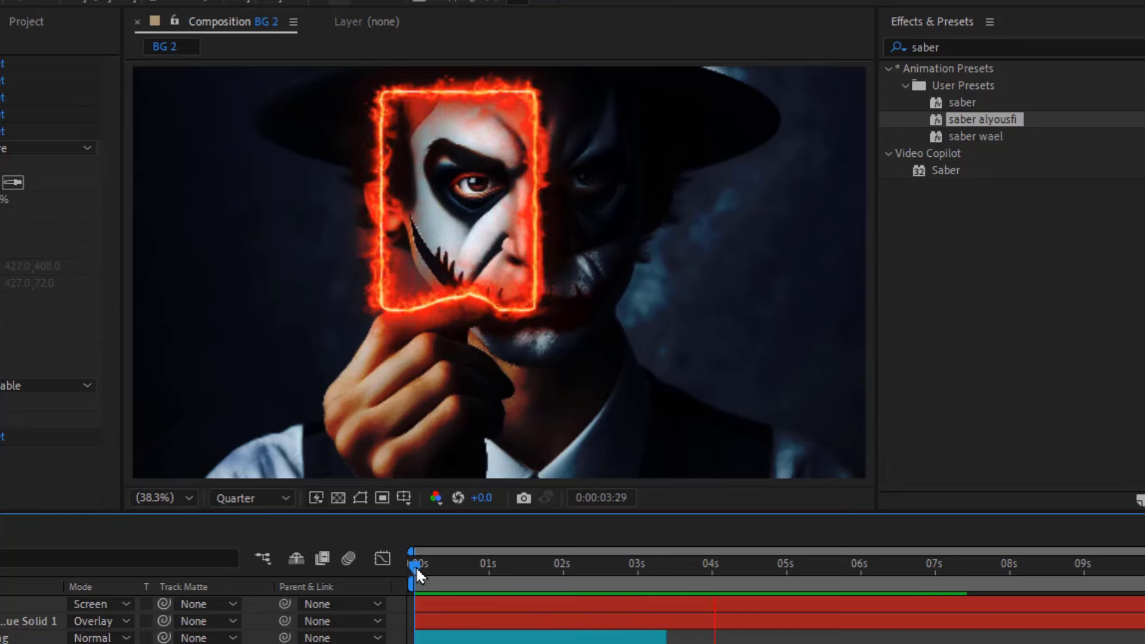
Copy the Twitch adjustment layer from BG and paste it into BG 2.
click(573, 565)
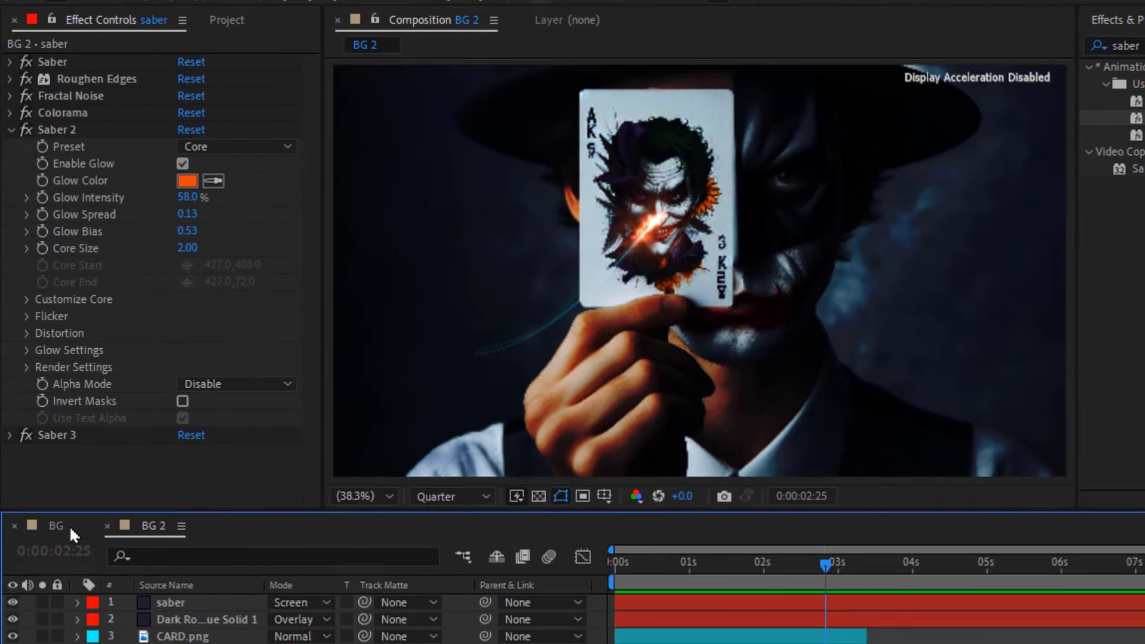
click(69, 527)
key(ctrl+c)
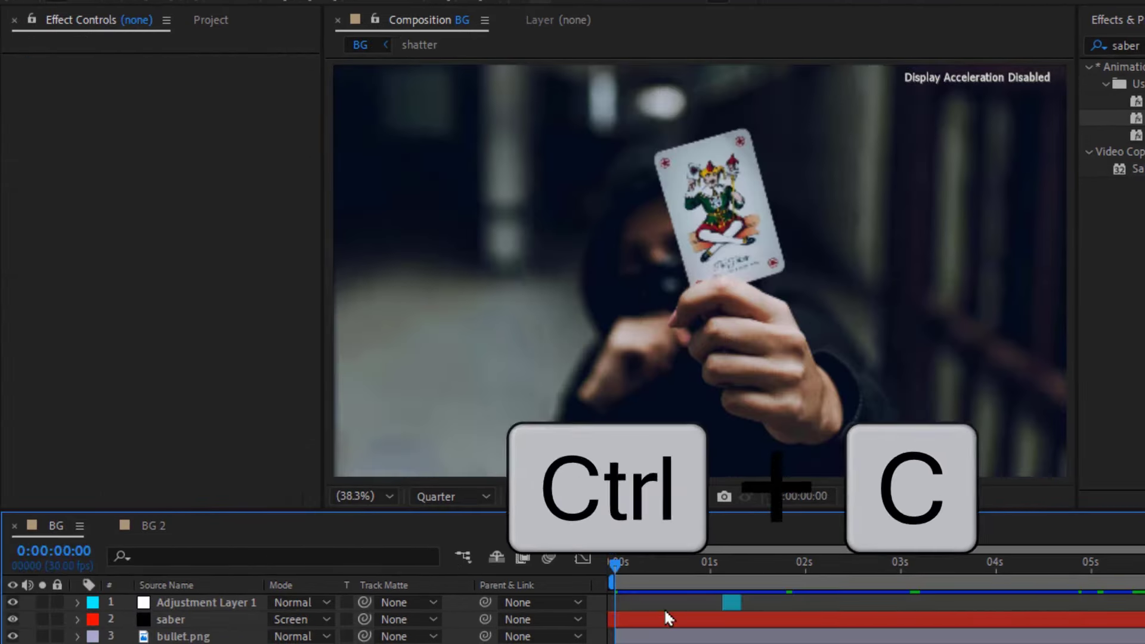
click(731, 600)
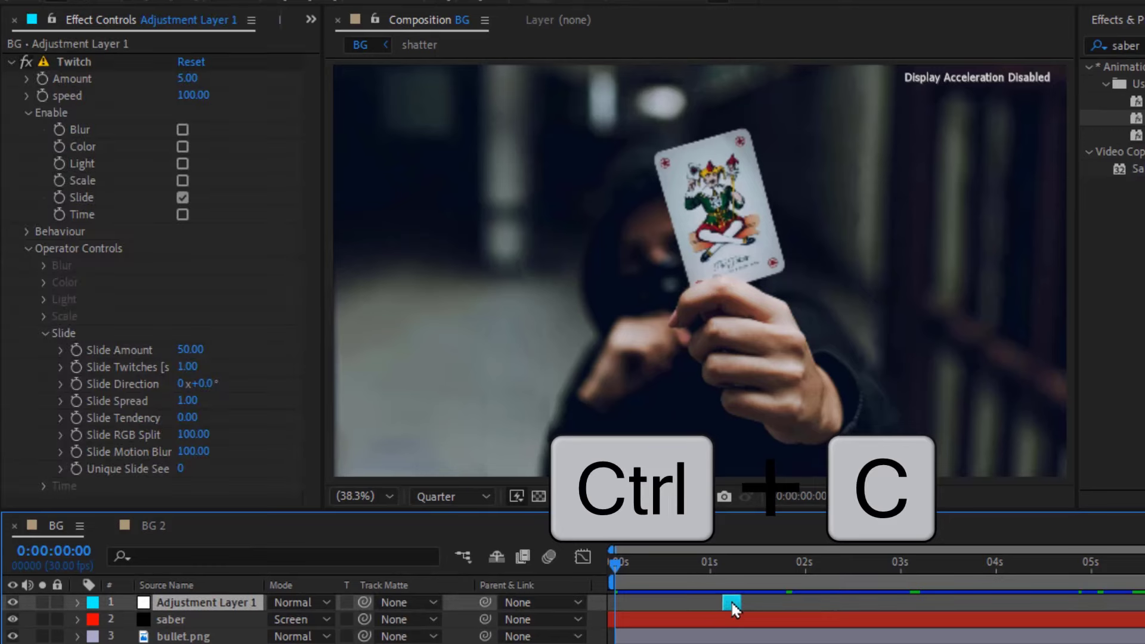
click(162, 524)
key(ctrl+v)
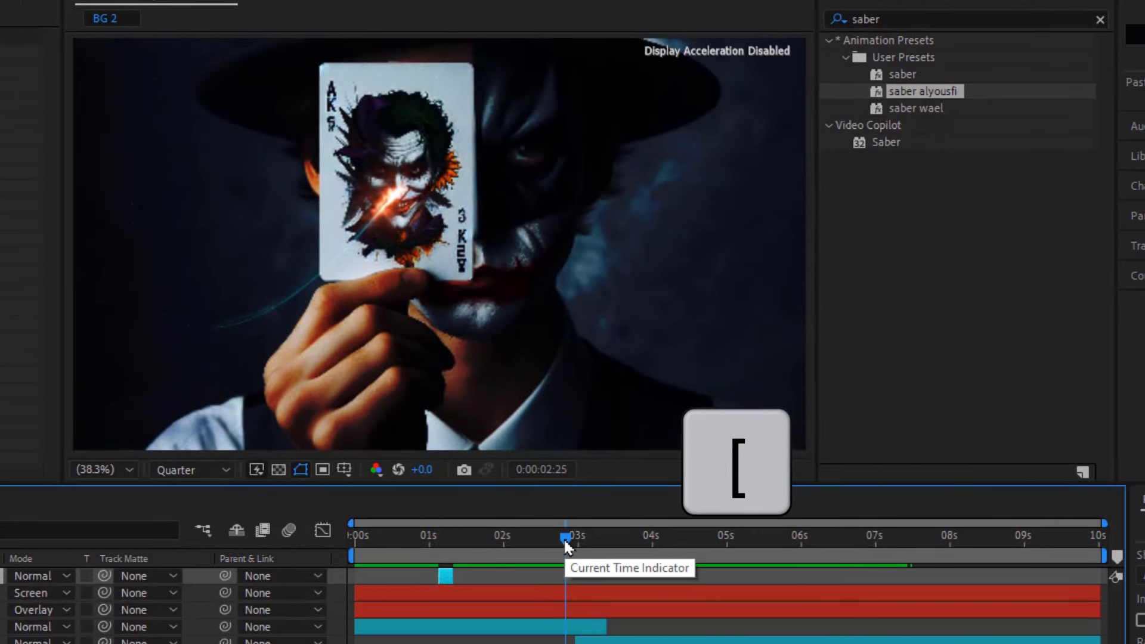
Add the Cinematic Background HD clip as the top layer, starting near 3 seconds.
mouse_move(565, 539)
mouse_down()
mouse_move(606, 546)
mouse_move(354, 544)
mouse_up()
key(space)
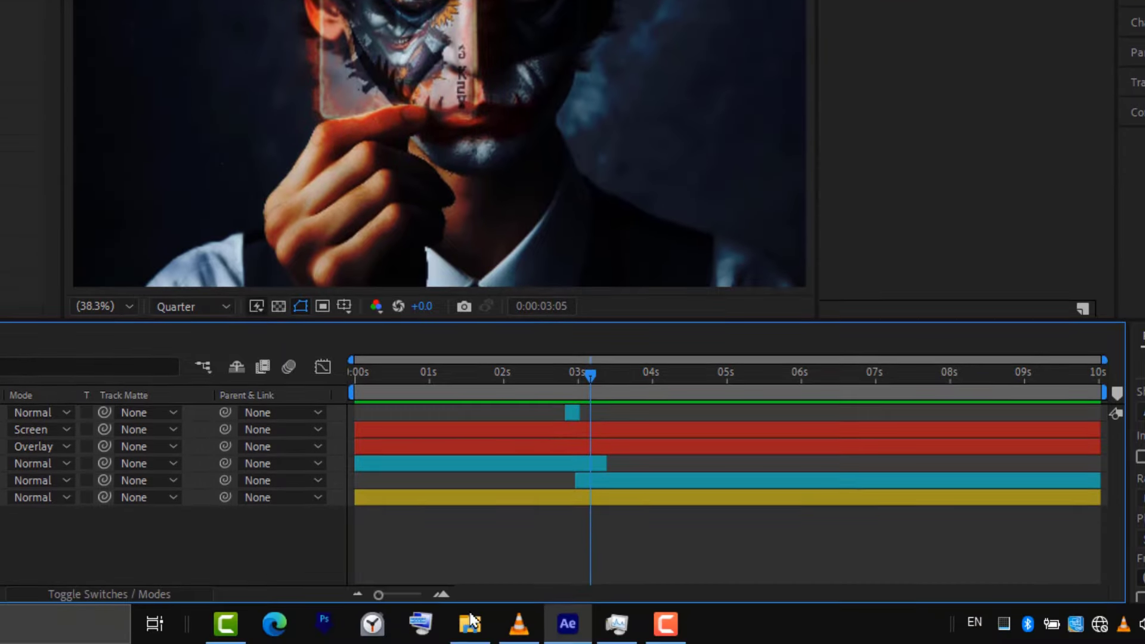
mouse_move(469, 622)
click(470, 580)
drag(748, 448, 595, 420)
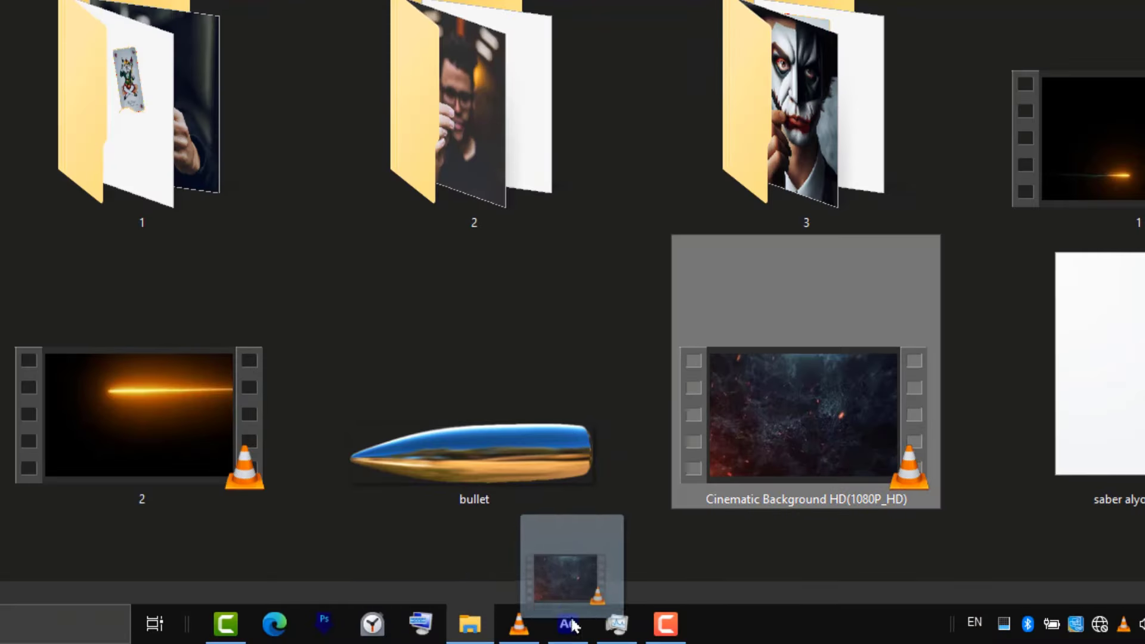
key(bracketleft)
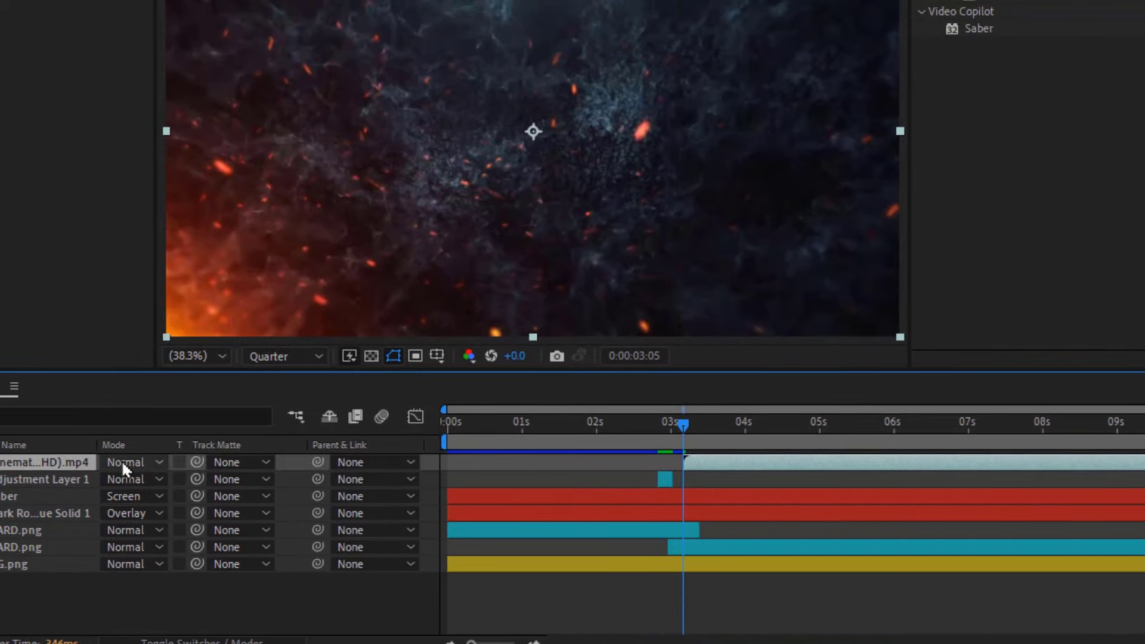
Set the ember clip's blend mode to Screen.
click(124, 463)
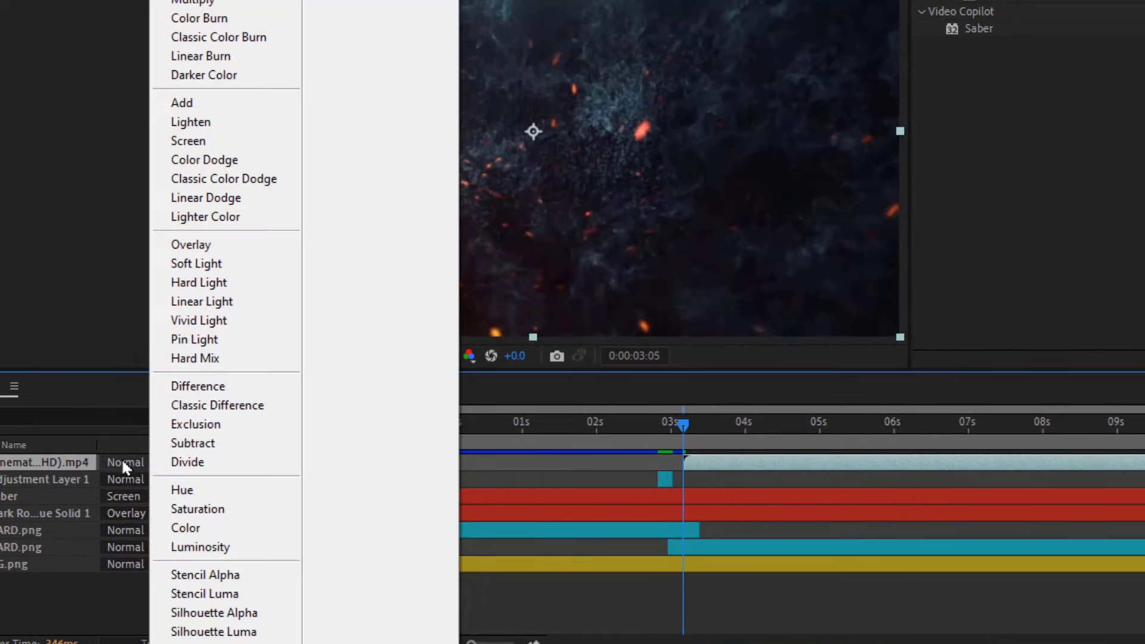
click(218, 149)
key(t)
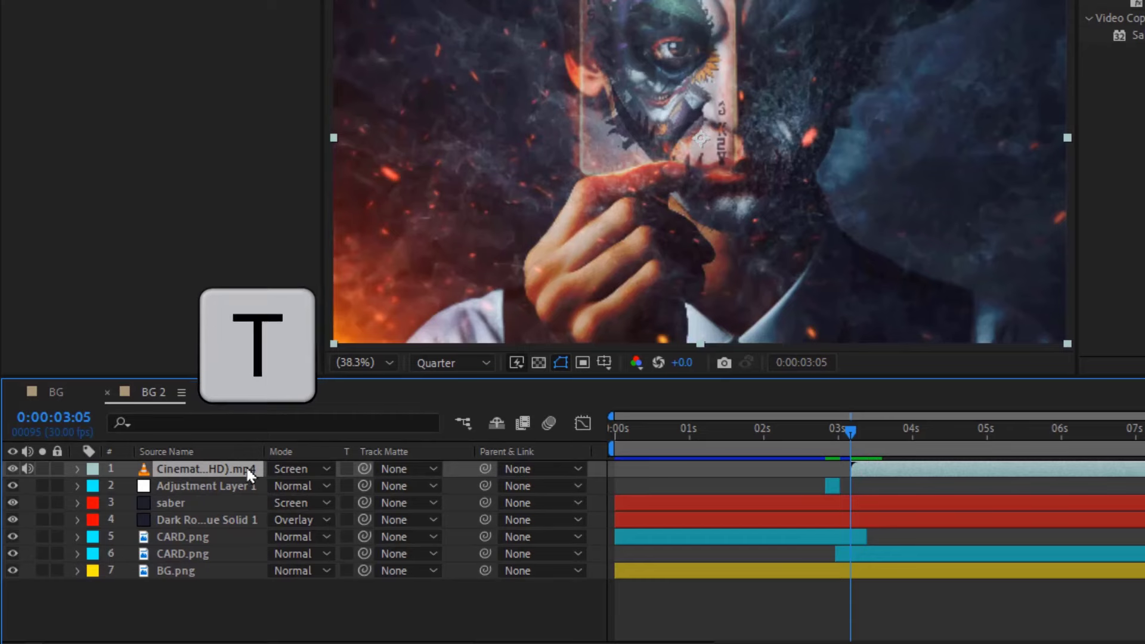
Keyframe the ember clip's opacity from 0% at 3:05 up to 50% a few frames later.
click(278, 485)
text(50)
click(332, 485)
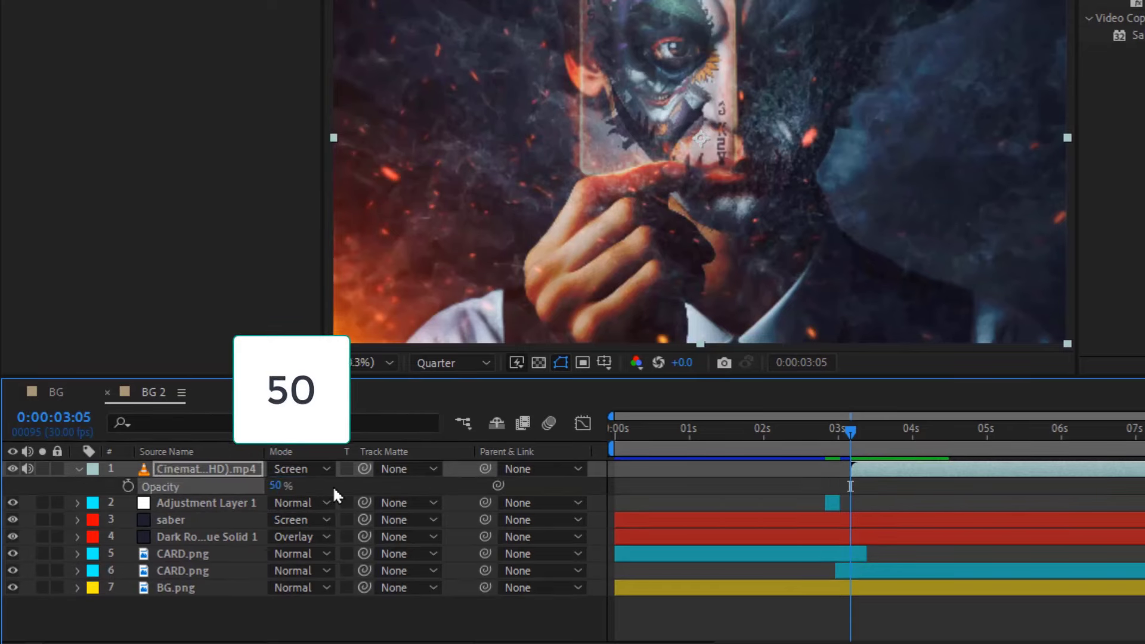
mouse_move(537, 439)
mouse_down()
mouse_move(566, 446)
mouse_move(537, 455)
mouse_up()
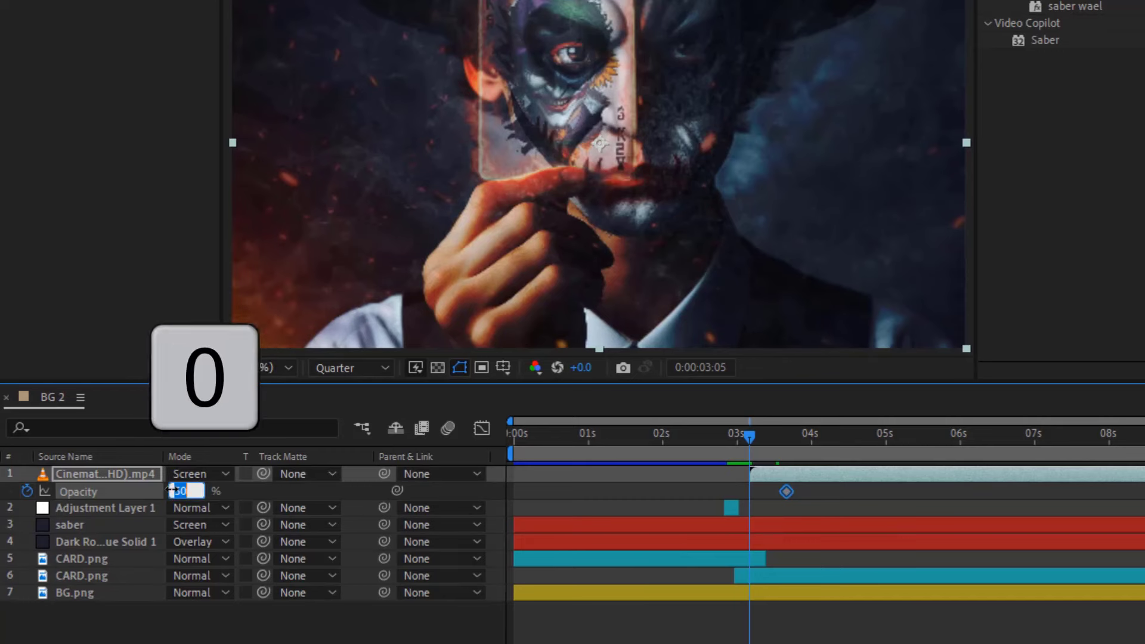
text(0)
key(Return)
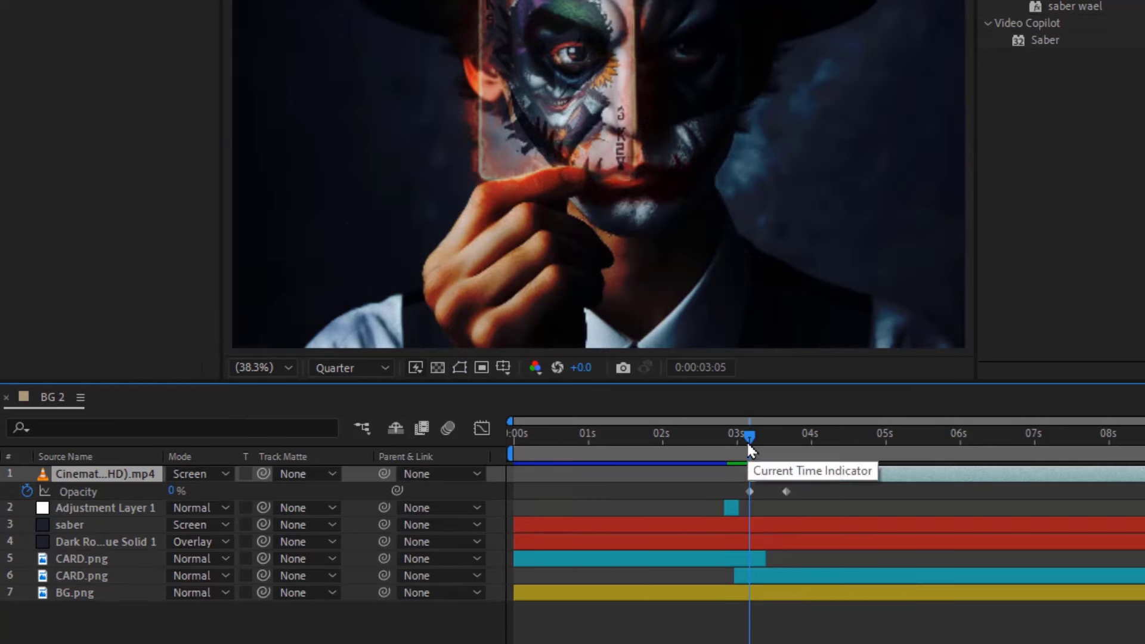
drag(750, 448, 805, 450)
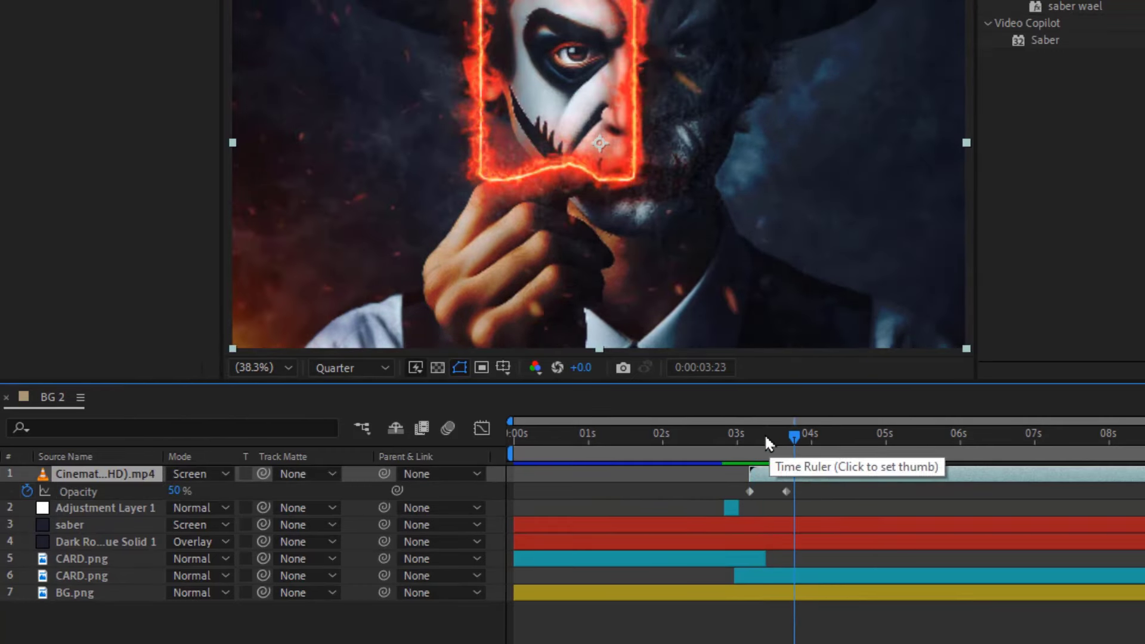
key(Home)
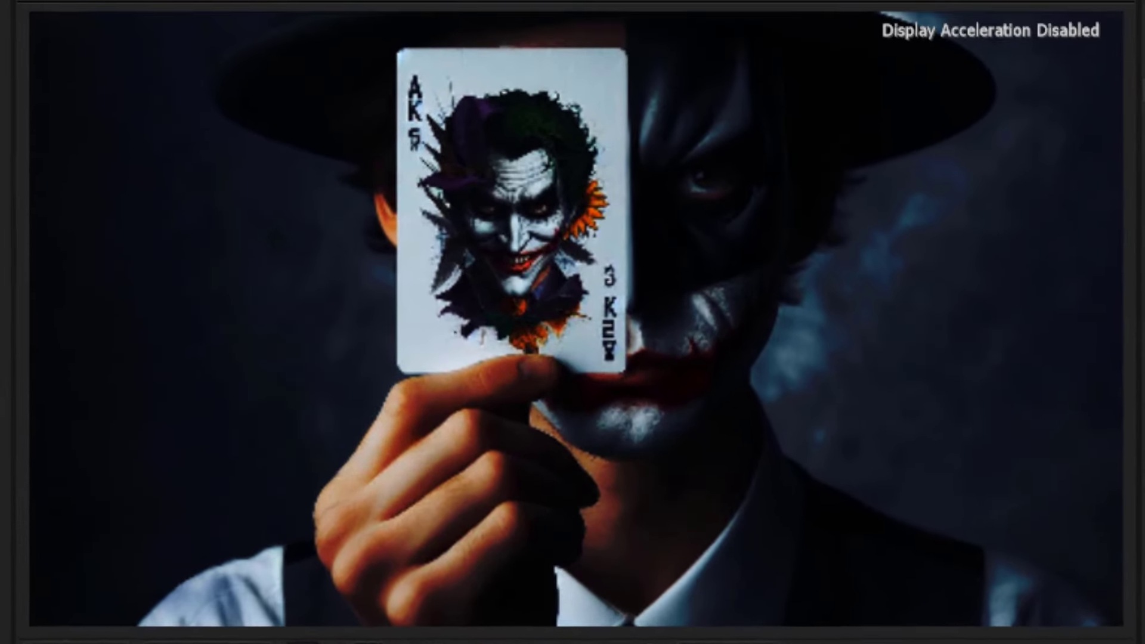